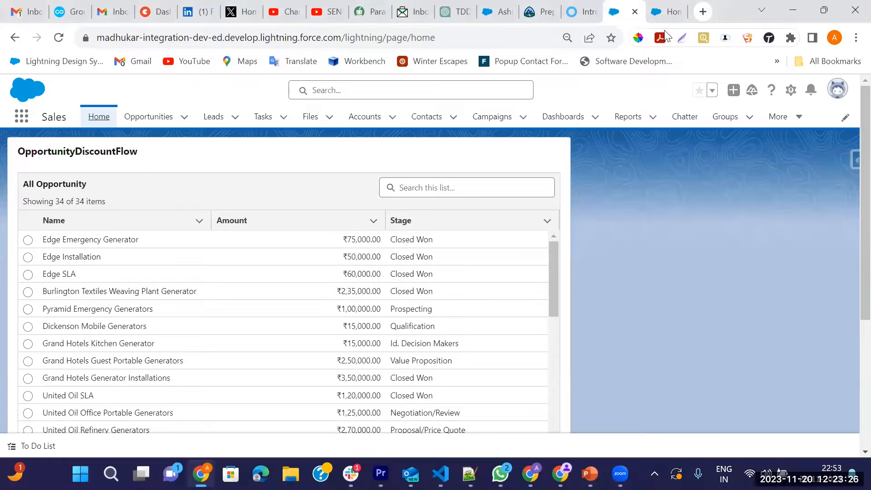
Step: Show the All Active Campaigns list view on the Campaigns tab
left_click(668, 11)
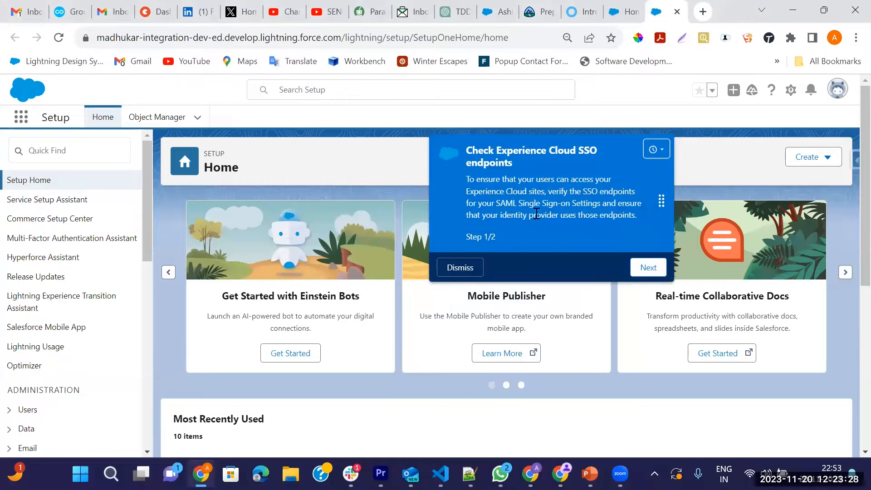
left_click(449, 267)
left_click(618, 7)
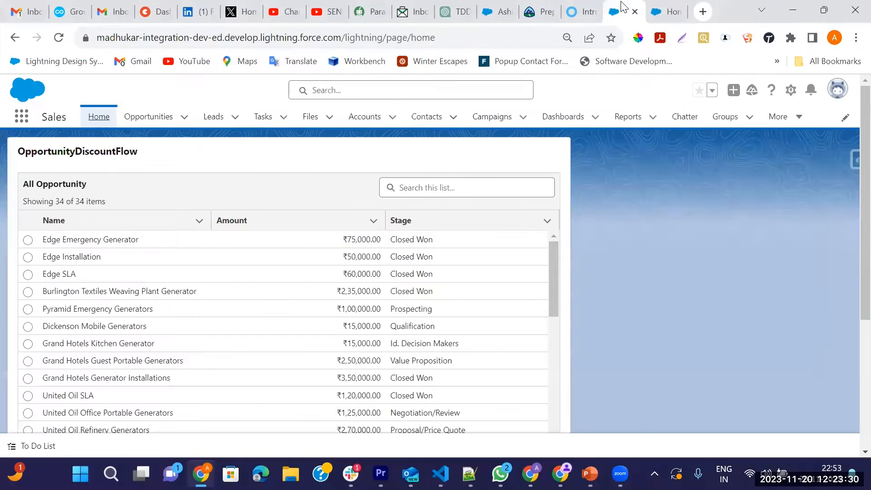
left_click(493, 117)
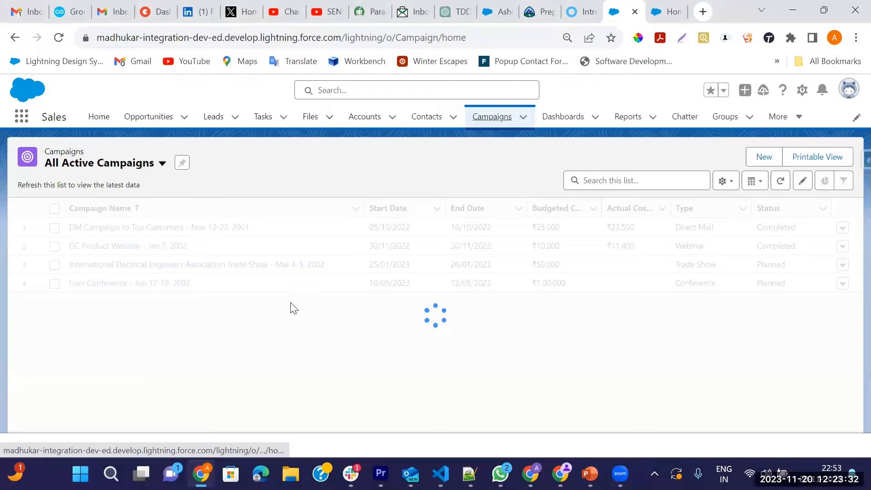
left_click(137, 164)
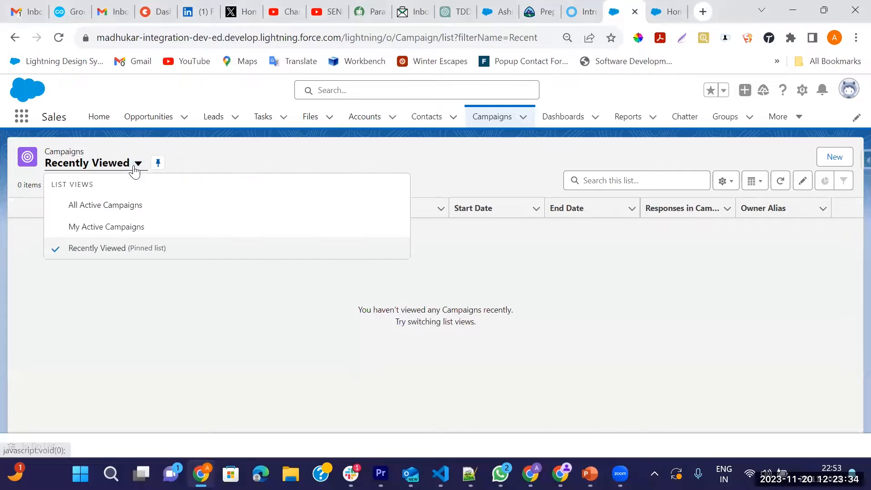
left_click(80, 209)
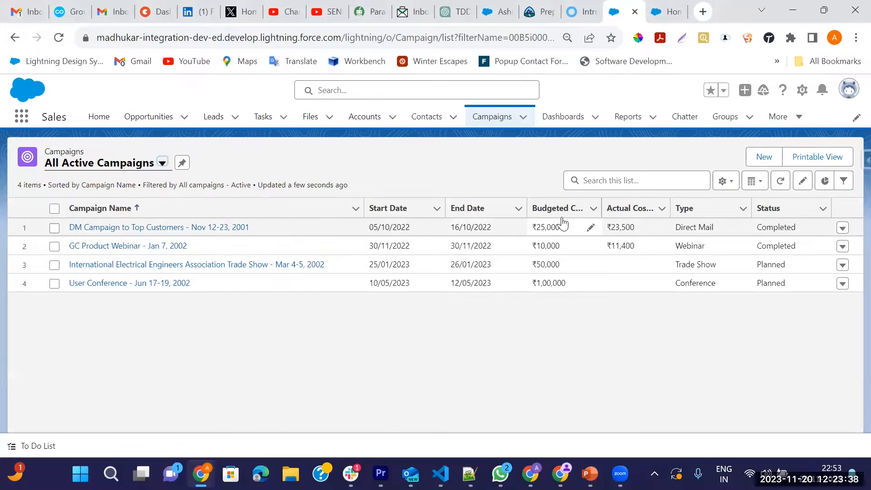
Step: Open DM Campaign to Top Customers (₹25,000 budget) and check its Details, including the Active field
left_click_drag(539, 227, 569, 232)
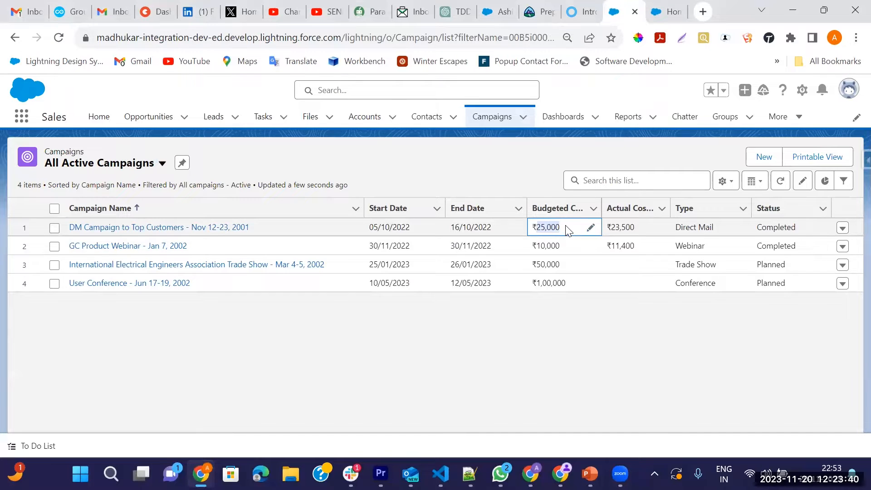
left_click(76, 228)
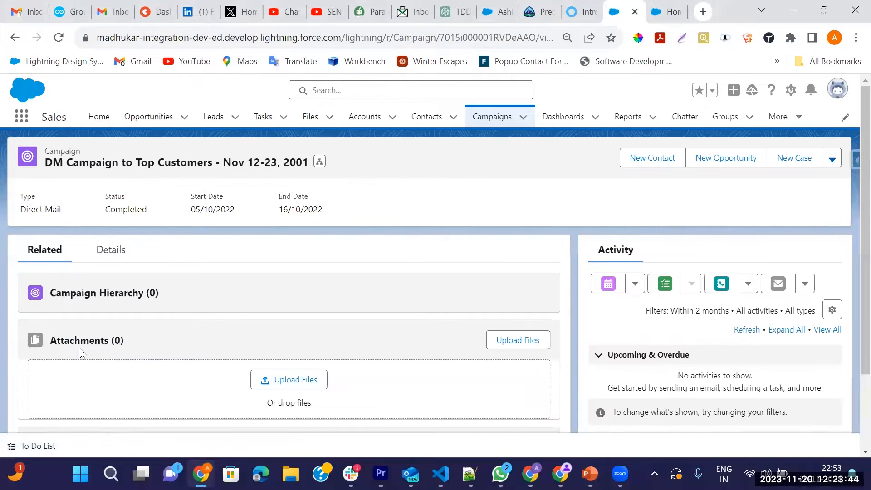
left_click(99, 258)
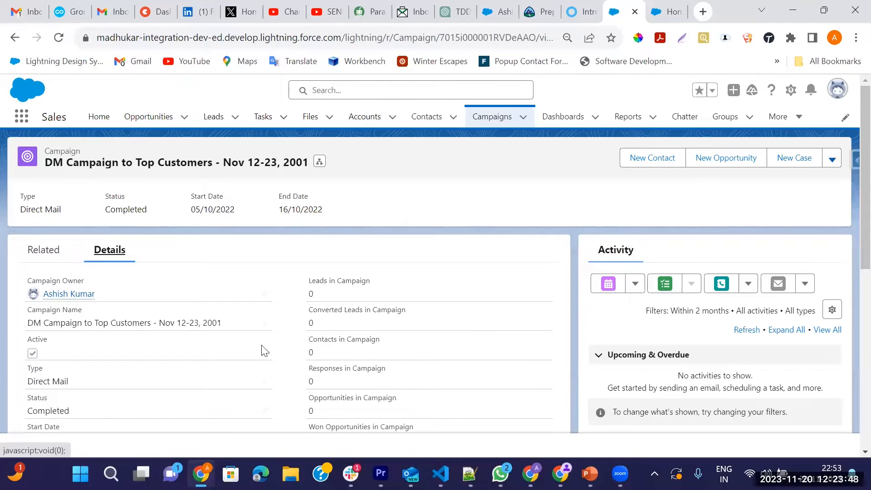
double_click(29, 337)
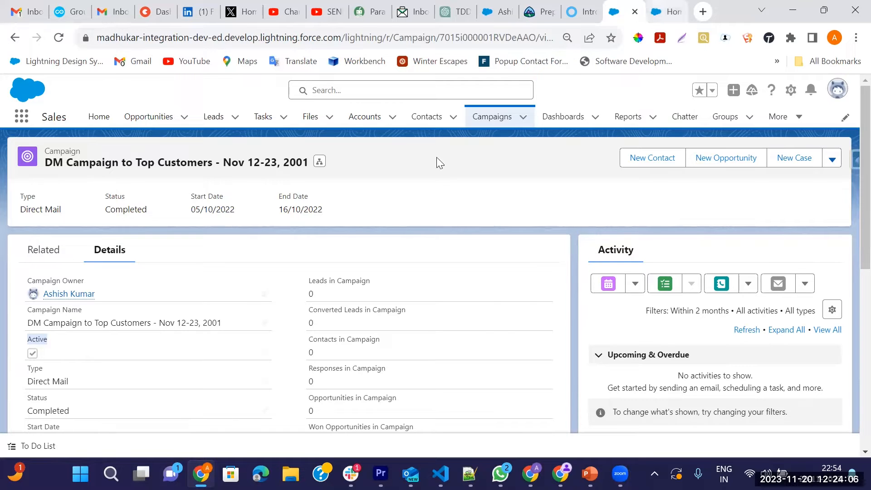
key("ctrl+Tab")
Step: Find and open the Approval Processes page through Setup Quick Find
left_click(86, 155)
type("A")
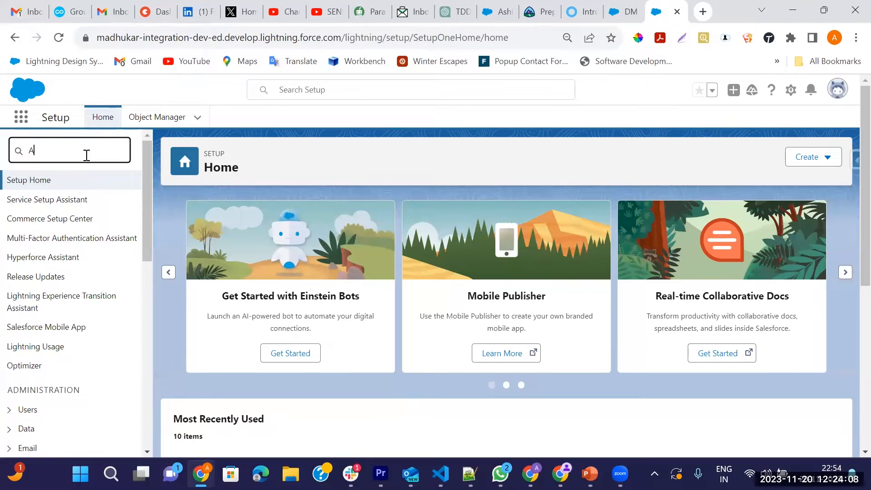
type("ppriva")
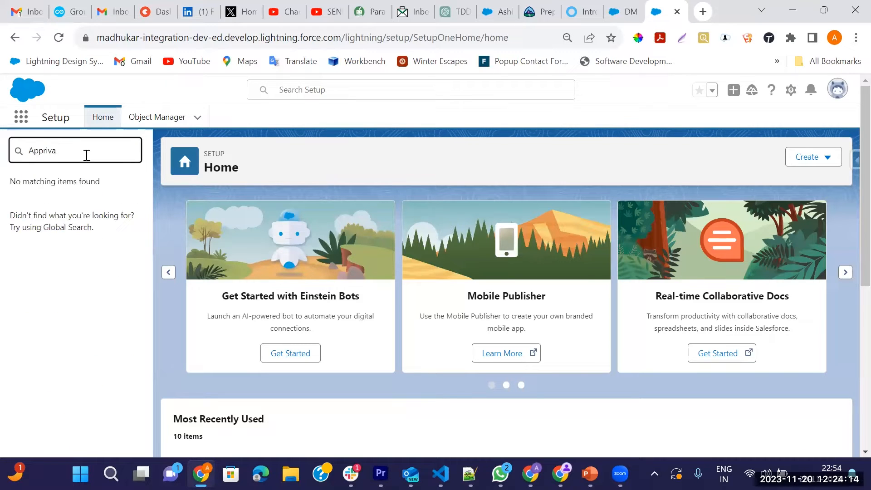
key("BackSpace")
key("BackSpace")
key("BackSpace")
type("ova")
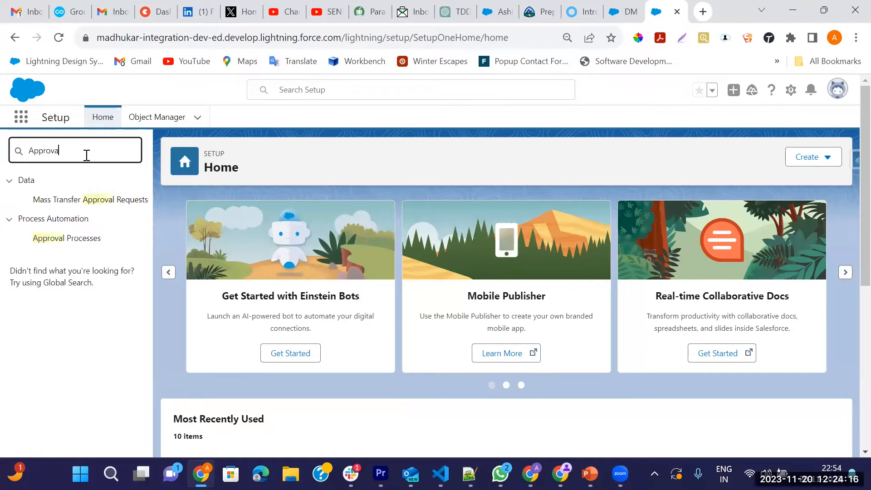
left_click(66, 239)
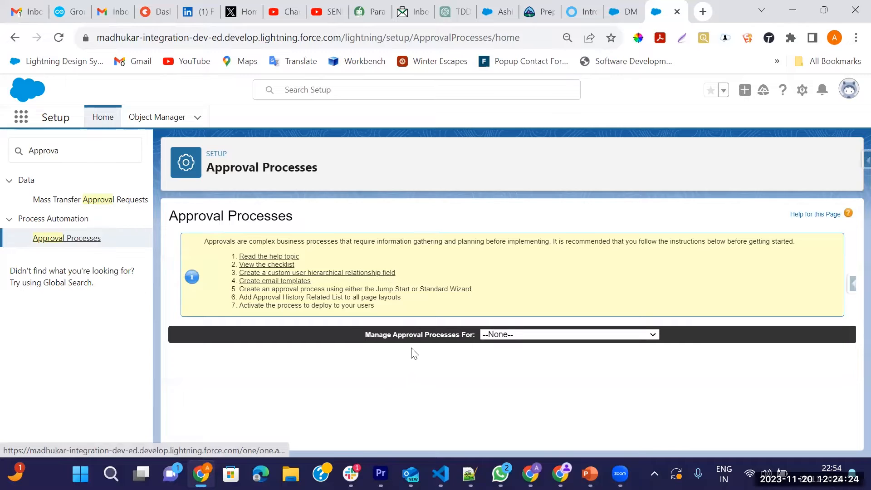
Step: Choose Campaign as the object and start a new approval process with the Standard Setup Wizard
left_click(512, 337)
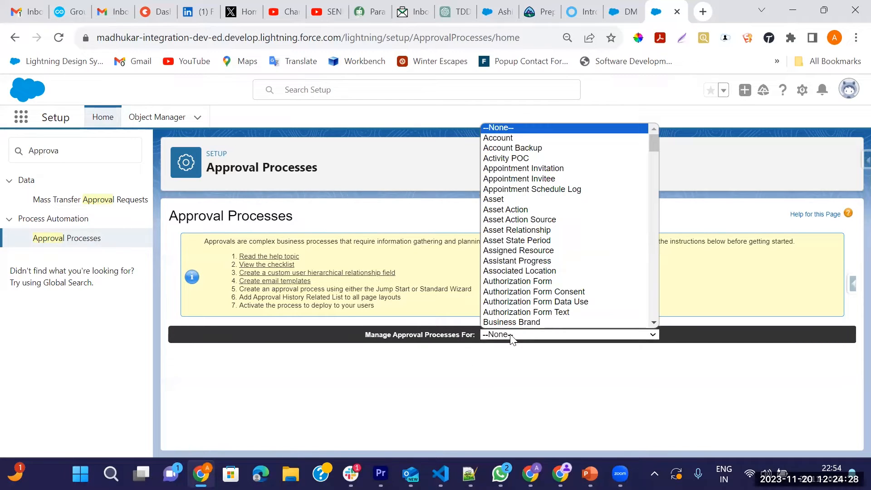
key("c")
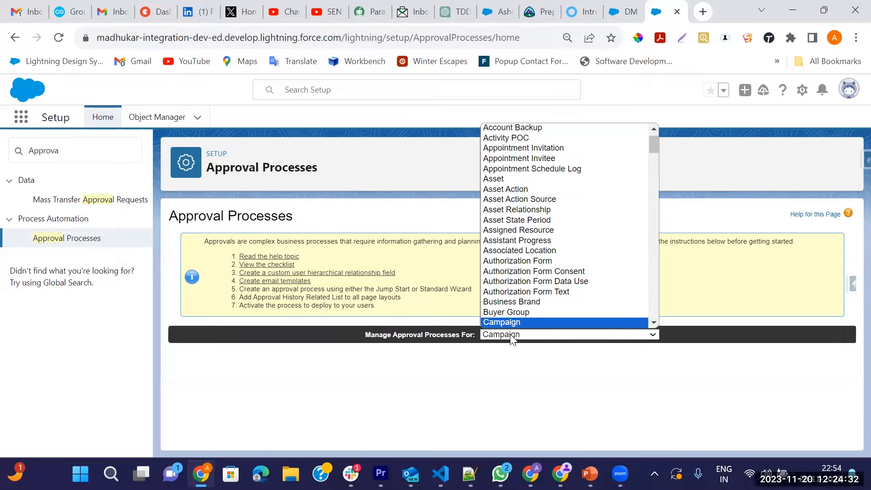
key("Return")
scroll(363, 340, "down", 1)
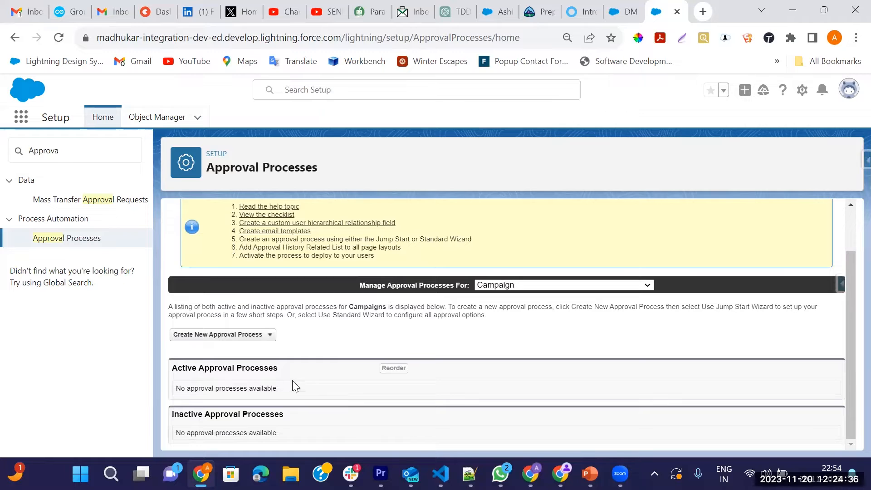
left_click(268, 338)
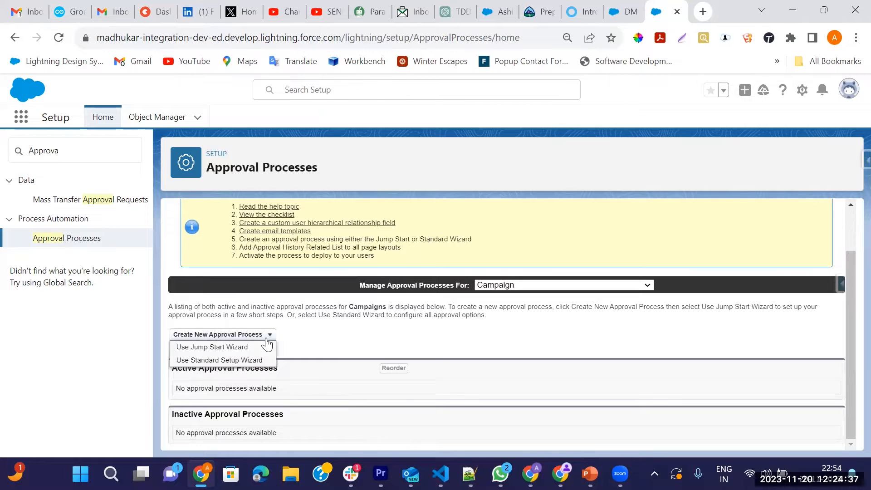
left_click(209, 361)
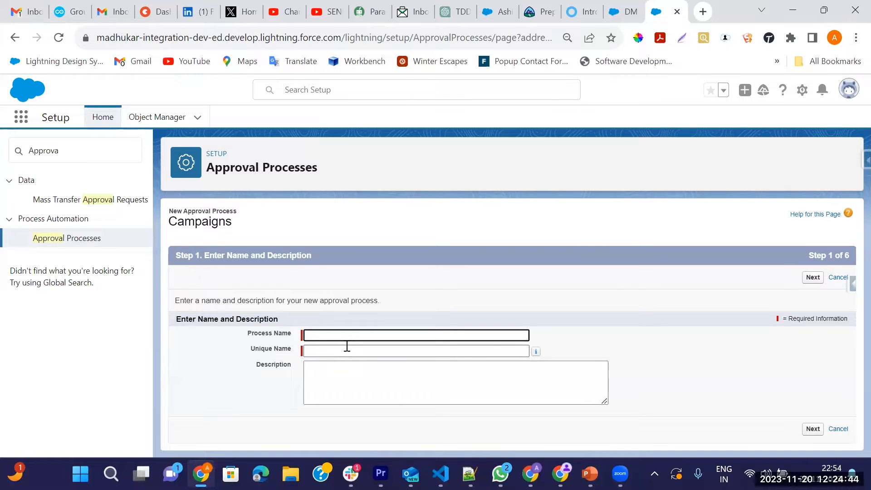
Step: Enter the process name 'Campaign Budget Approval', let the unique name auto-fill, and continue
type("Campaign Approva")
key("Left")
key("Left")
key("Left")
type("Budget")
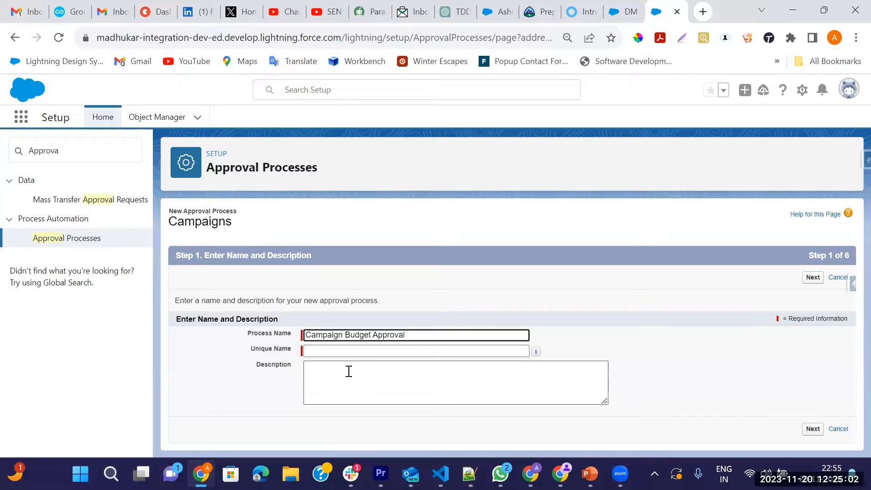
key("Tab")
left_click(819, 282)
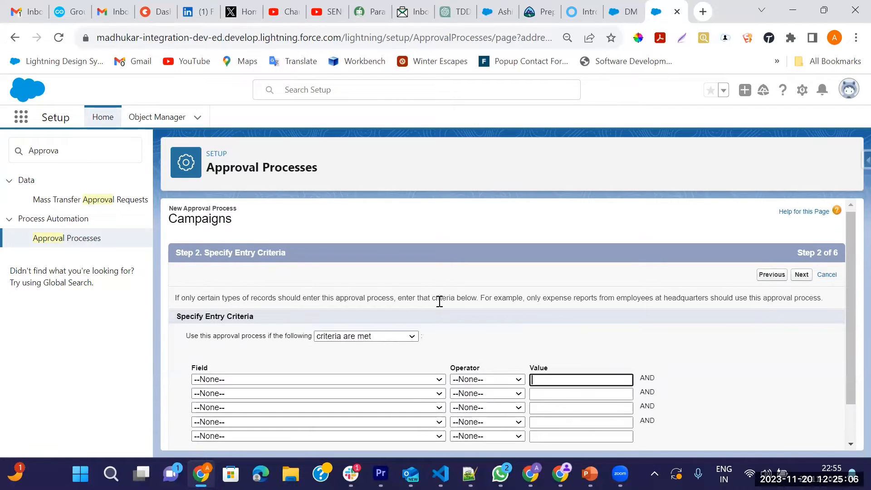
Step: Set the entry criterion to Budgeted Cost in Campaign greater than 100000 and continue
scroll(408, 304, "down", 1)
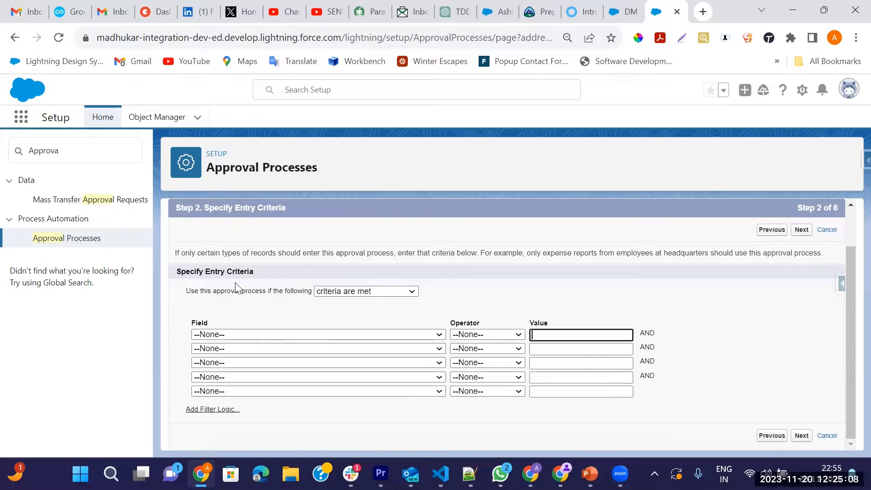
left_click(235, 336)
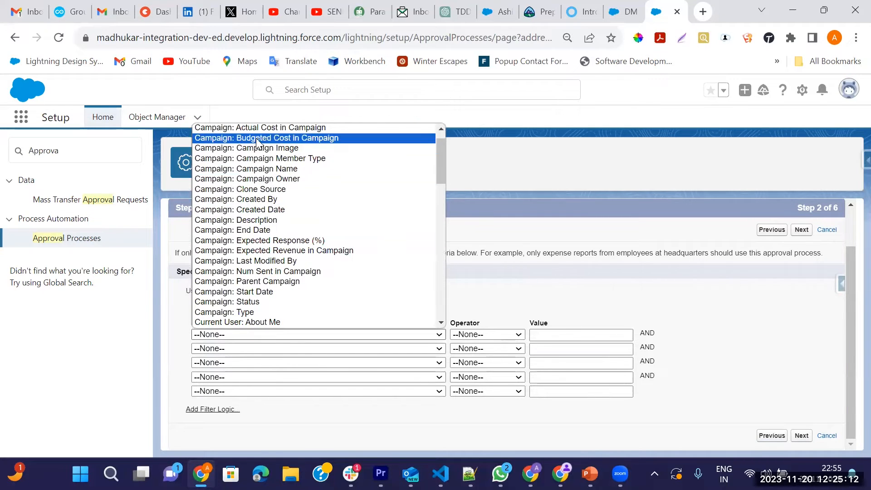
left_click(257, 139)
left_click(489, 337)
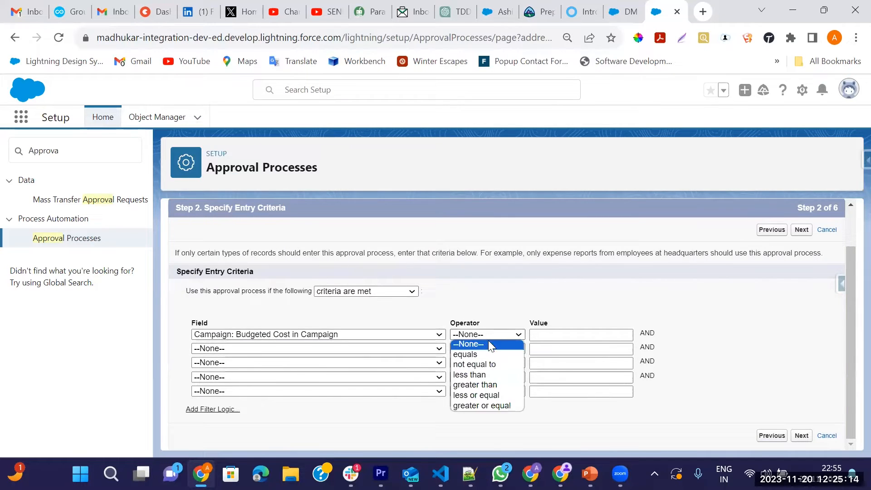
left_click(473, 384)
left_click(548, 337)
type("100000")
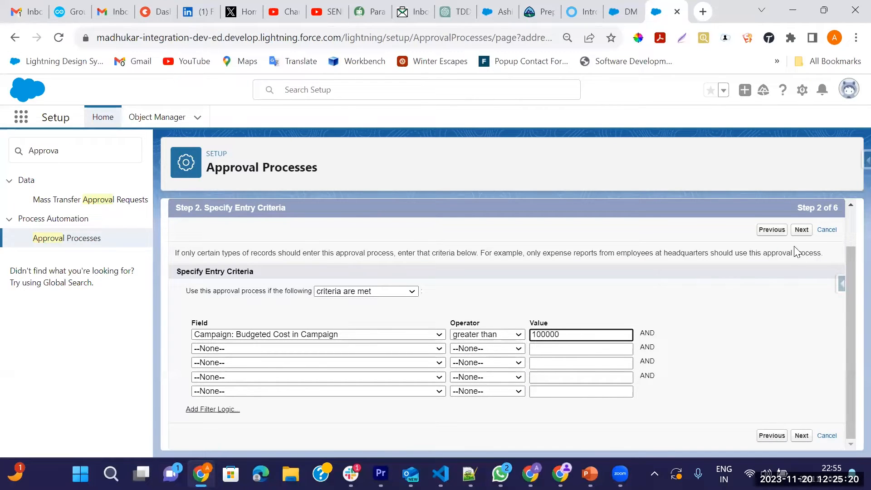
left_click(797, 230)
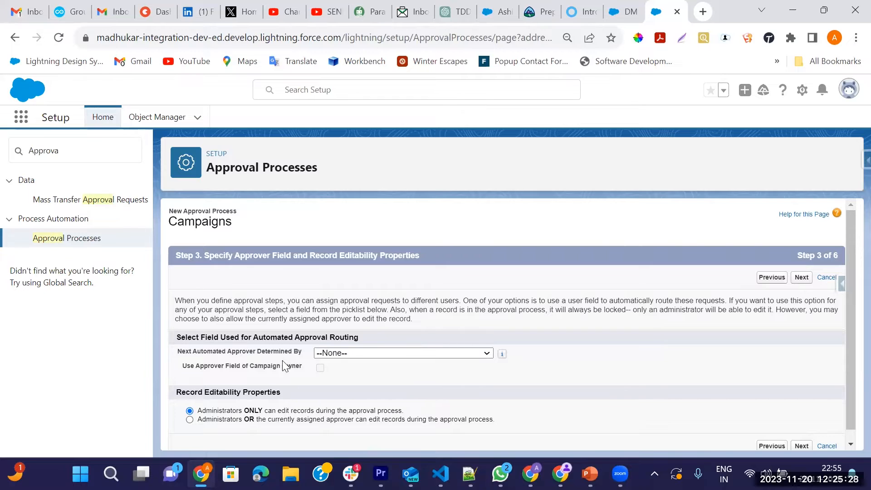
Step: Leave automatic approver routing unset and continue to the notification templates step
scroll(366, 363, "down", 1)
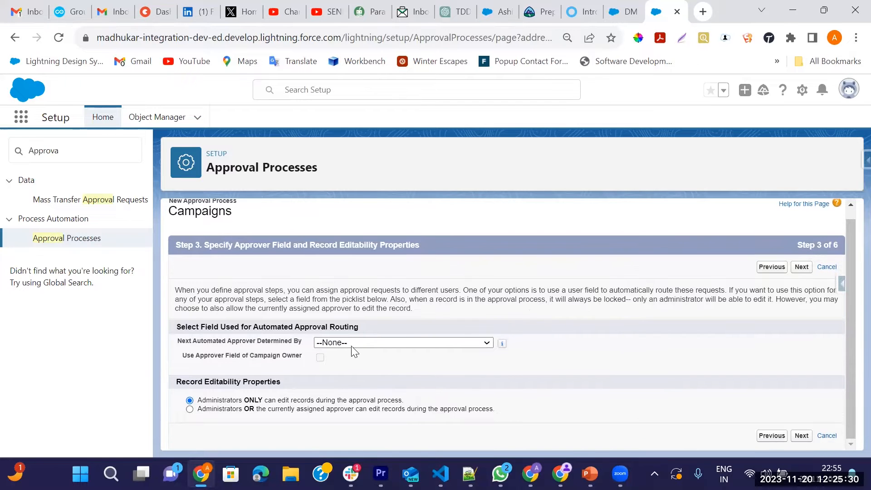
left_click(353, 346)
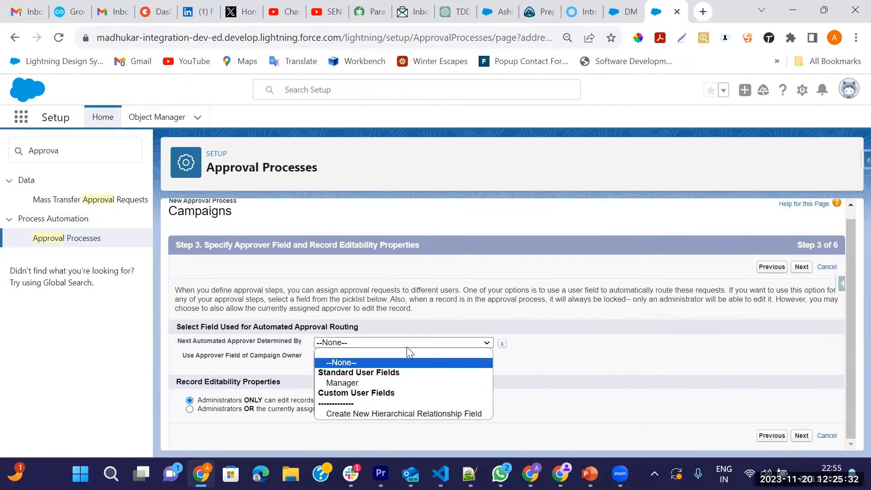
left_click(395, 323)
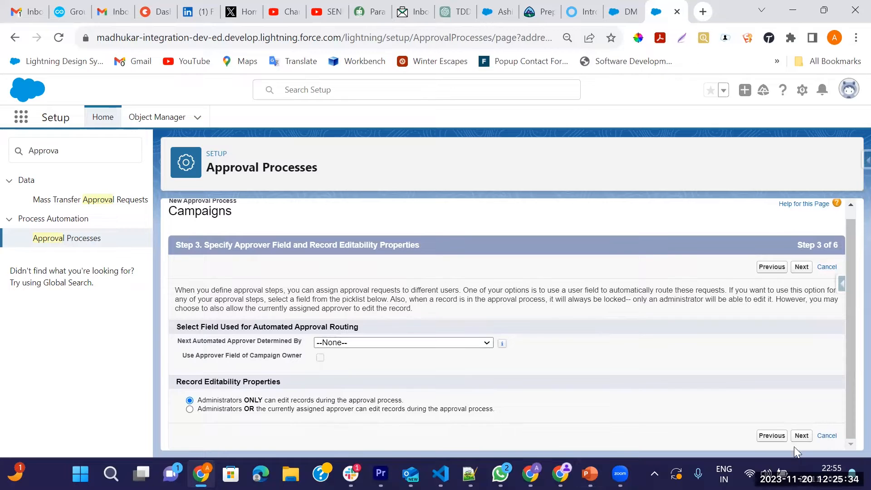
left_click(801, 437)
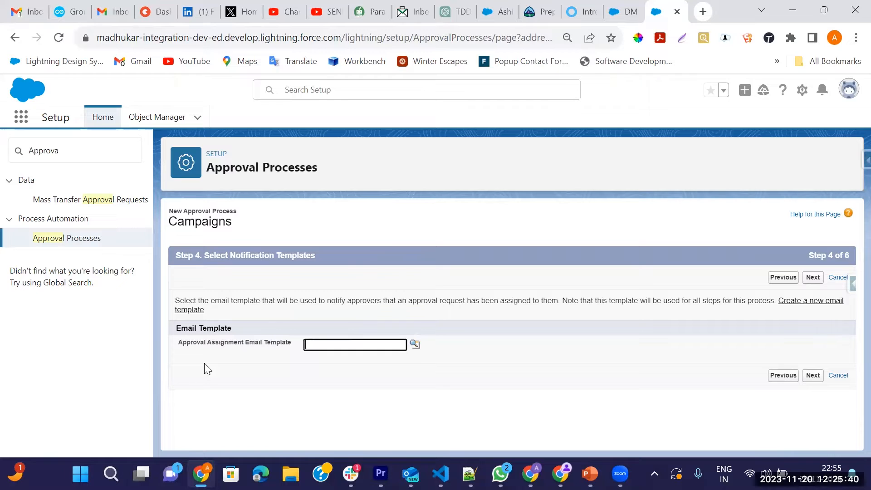
Step: Browse the email templates, close the list without choosing one, and continue
left_click(415, 345)
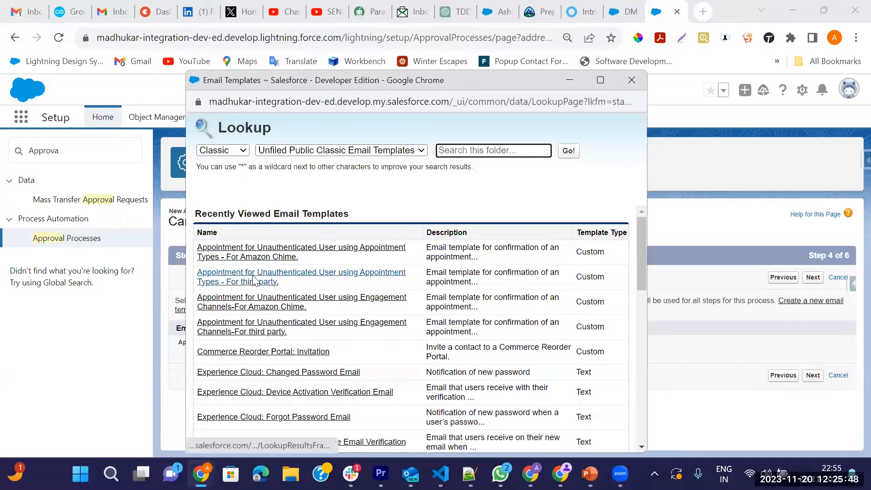
scroll(206, 336, "down", 5)
scroll(206, 335, "down", 2)
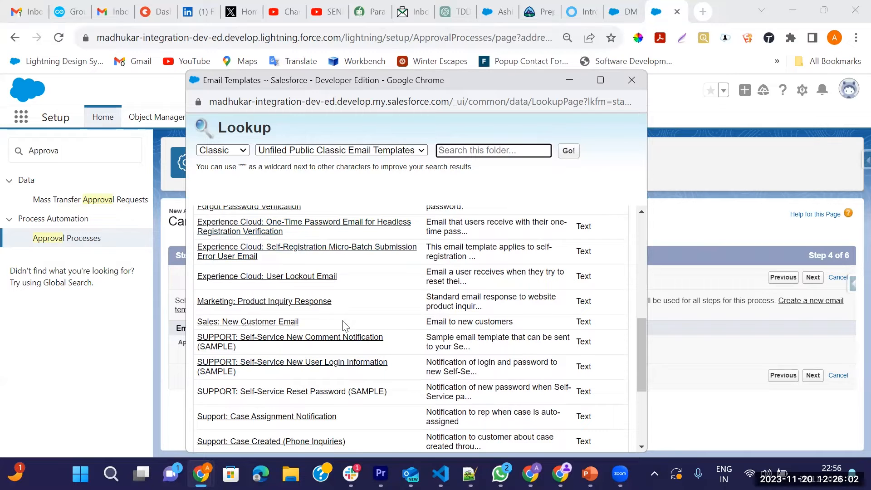
scroll(345, 326, "down", 2)
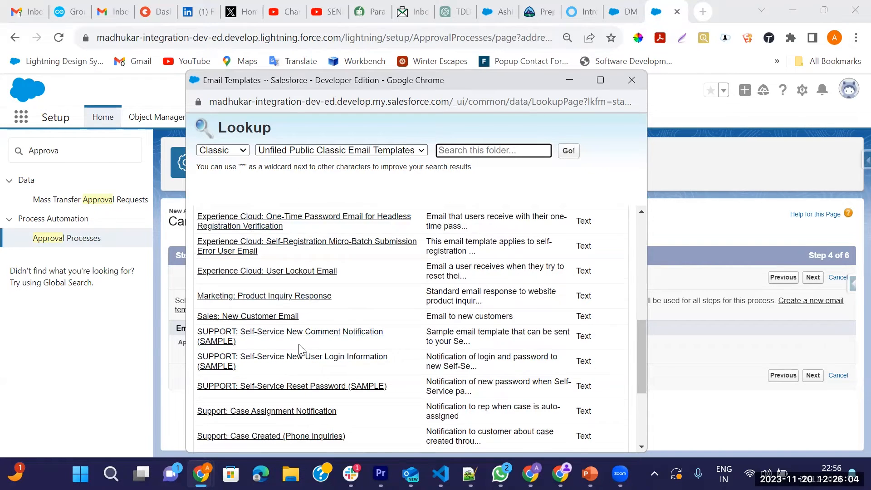
scroll(341, 230, "up", 6)
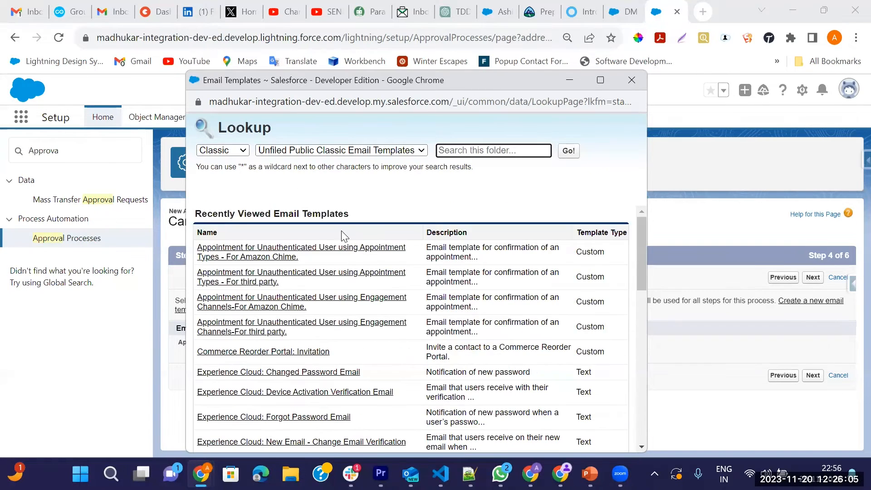
left_click(632, 81)
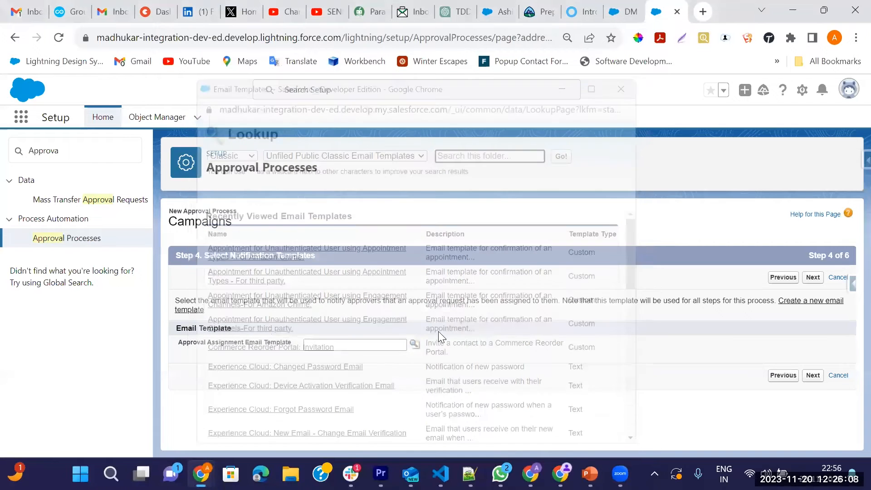
left_click(813, 277)
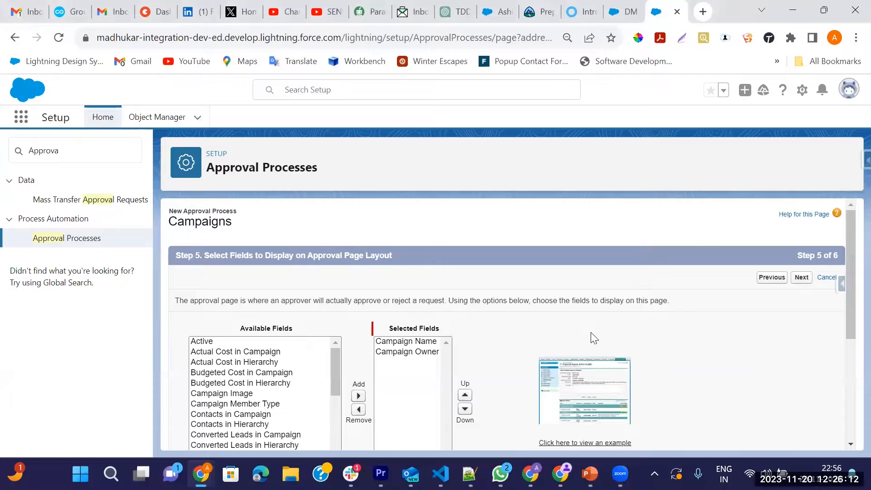
Step: Add Budgeted Cost in Campaign to the fields shown on the approval page
scroll(496, 346, "down", 3)
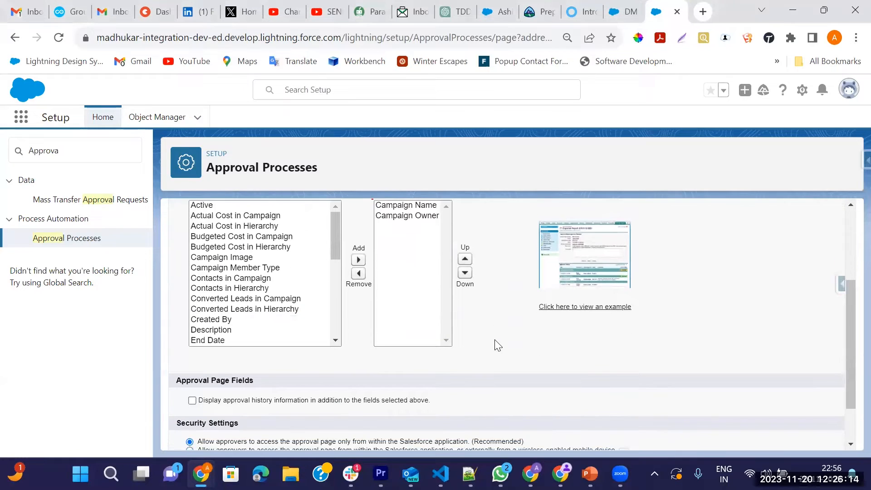
scroll(496, 345, "up", 3)
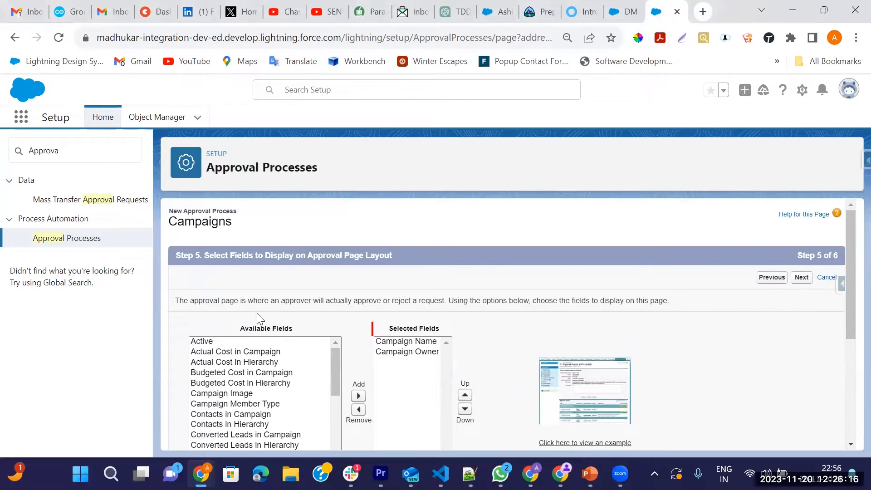
scroll(436, 254, "down", 2)
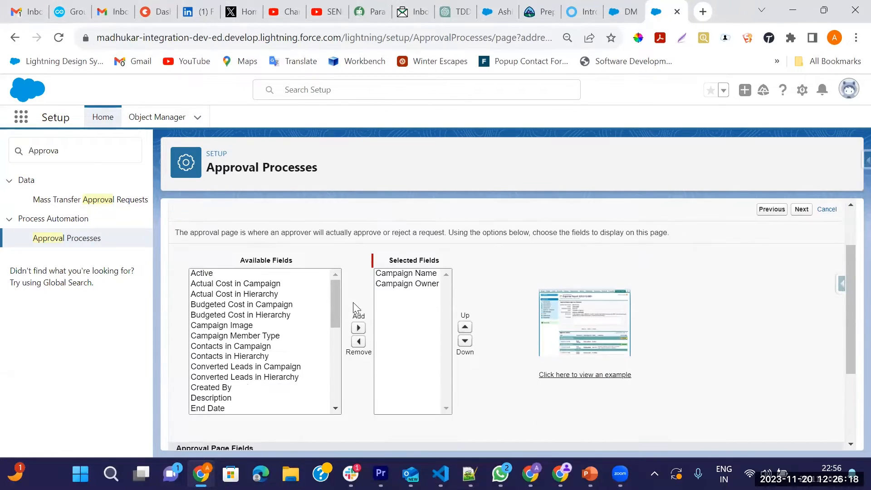
left_click(220, 304)
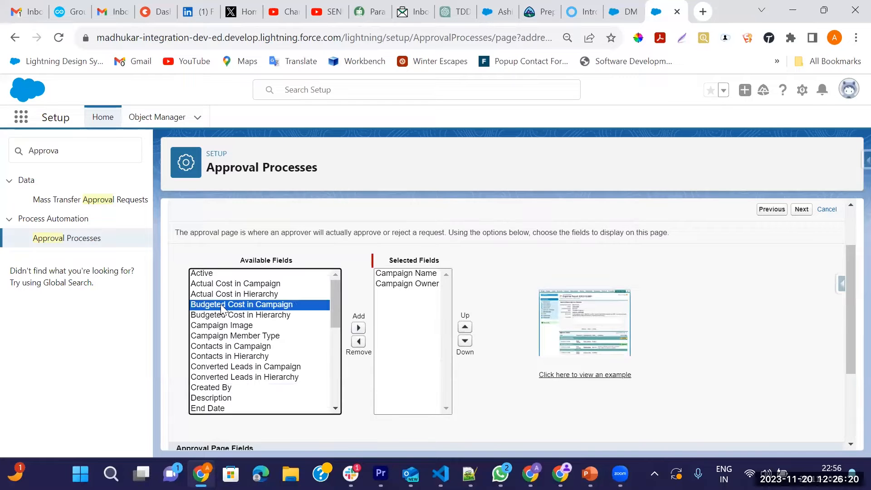
left_click(358, 328)
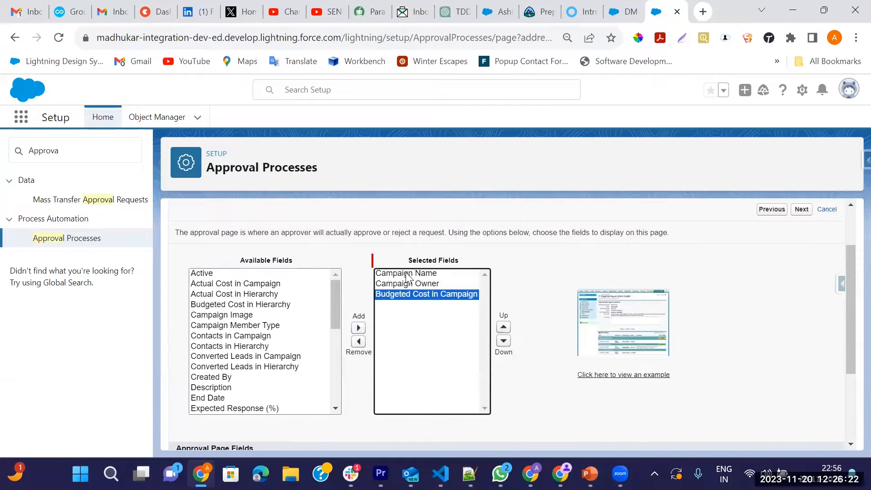
left_click(406, 273)
left_click(412, 284)
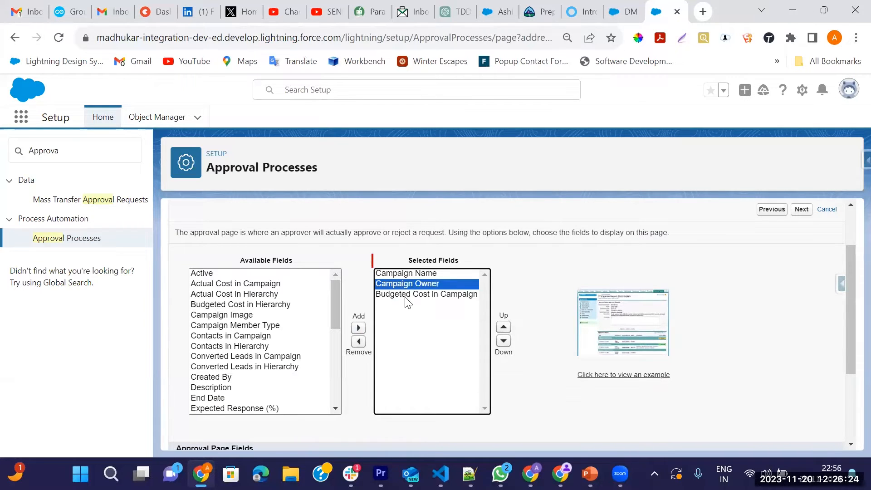
left_click(406, 295)
Step: Add Active to the approval page fields and continue to initial submitters
scroll(243, 361, "down", 3)
scroll(243, 361, "down", 3)
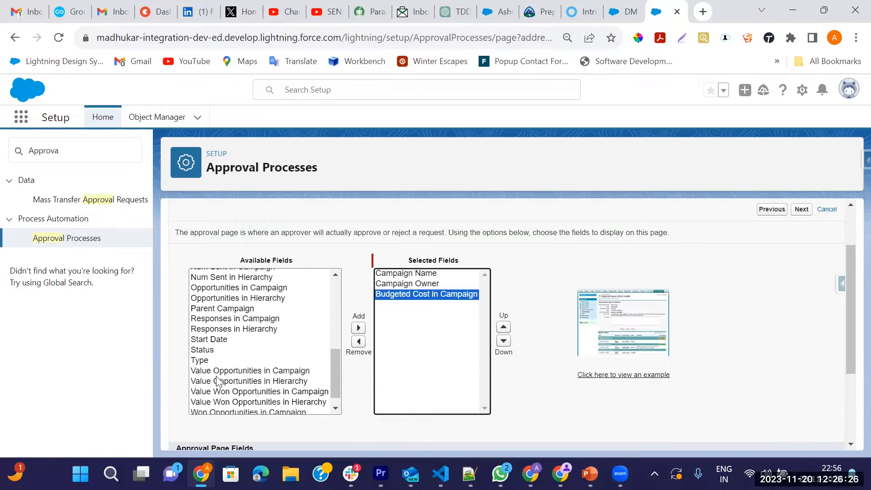
scroll(209, 369, "up", 5)
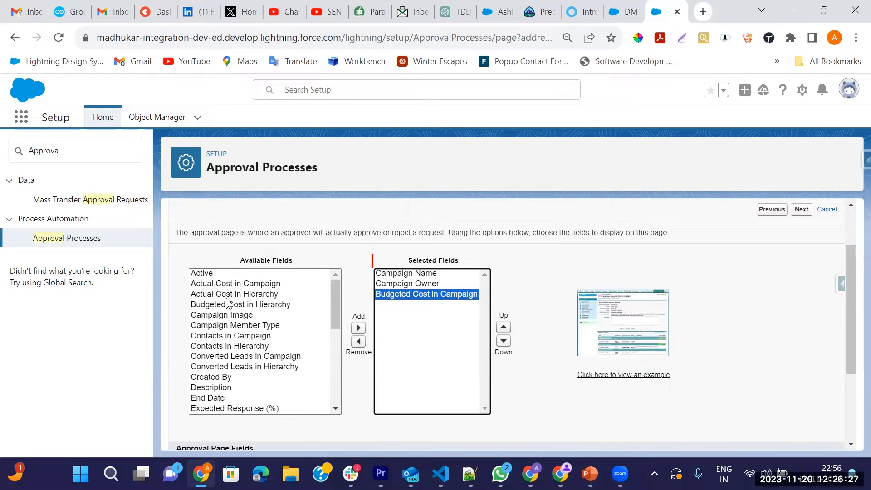
left_click(203, 272)
left_click(358, 327)
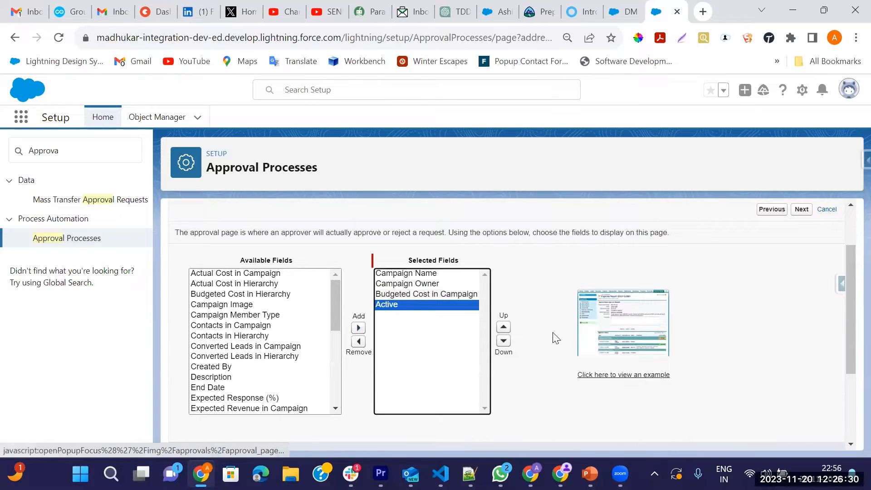
scroll(442, 305, "down", 3)
left_click(802, 436)
scroll(293, 341, "down", 3)
scroll(294, 345, "up", 3)
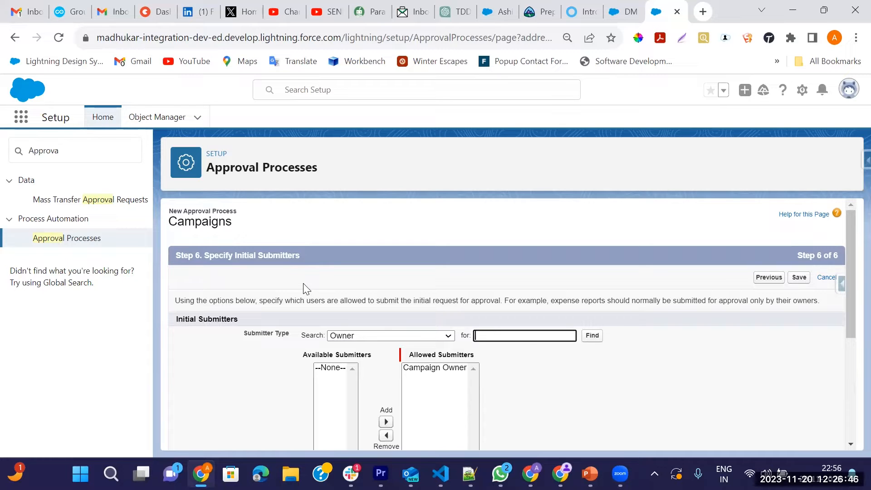
Step: Keep Campaign Owner as the allowed submitter and save Campaign Budget Approval
scroll(454, 320, "down", 2)
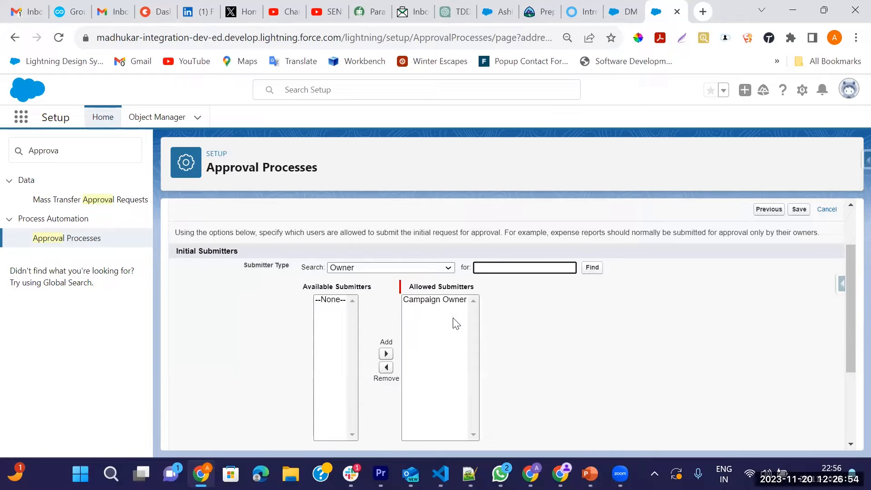
left_click(799, 210)
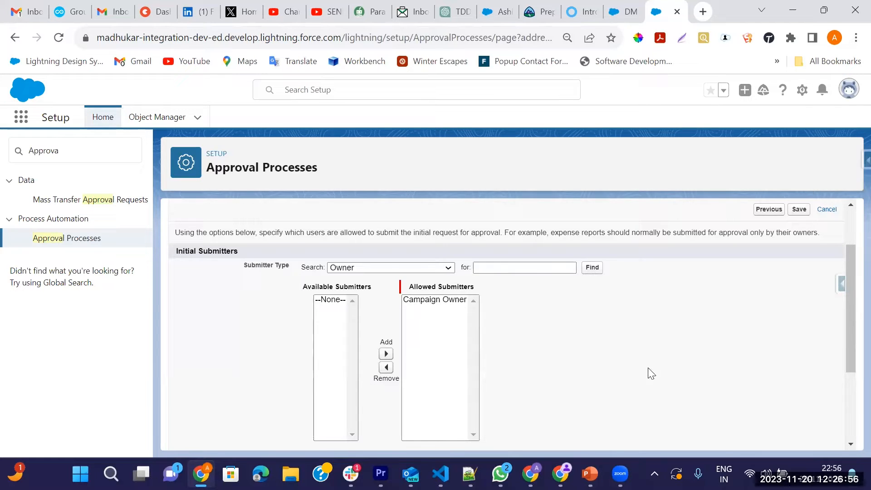
scroll(628, 373, "down", 5)
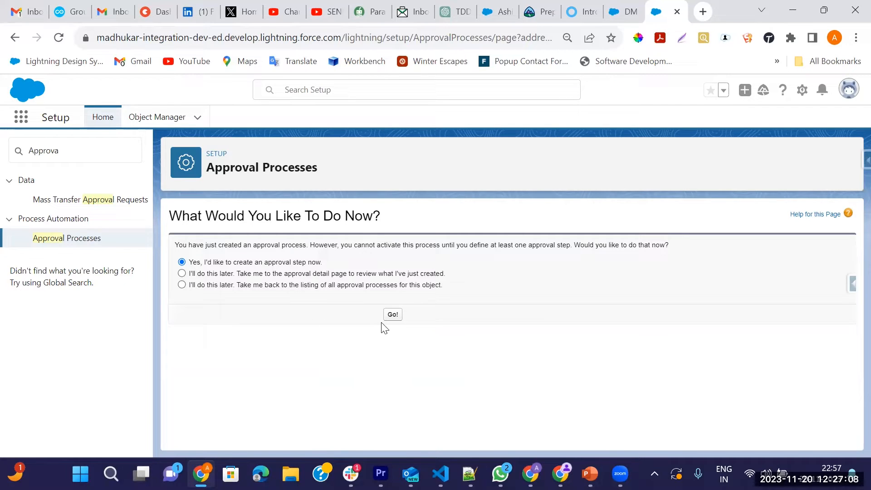
Step: Return to the Campaign approval process listing and open Campaign Budget Approval for editing
left_click(182, 285)
left_click(392, 315)
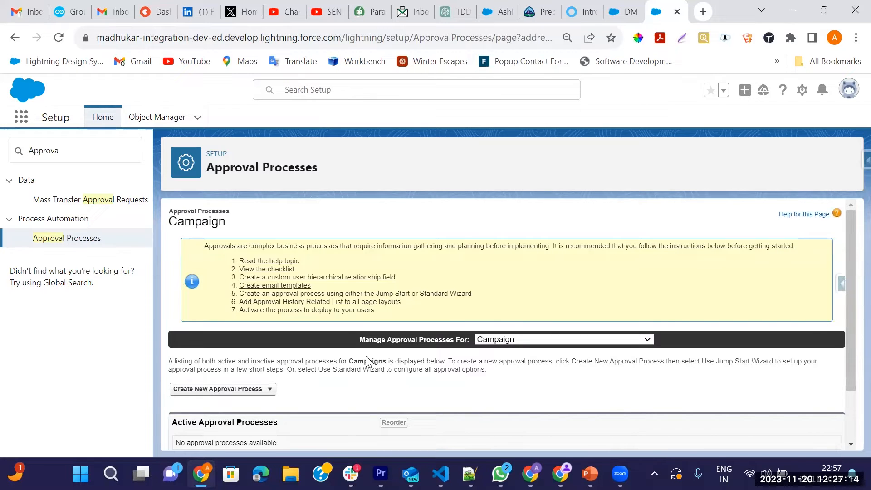
scroll(366, 361, "down", 2)
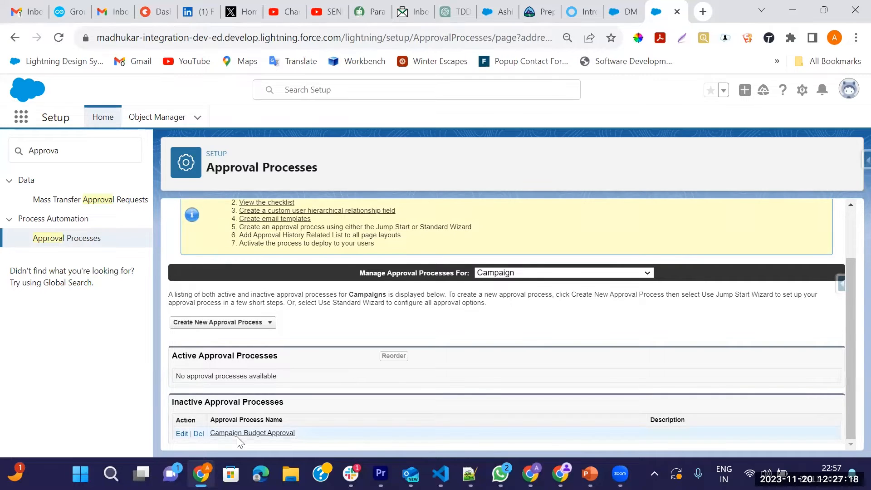
left_click(182, 434)
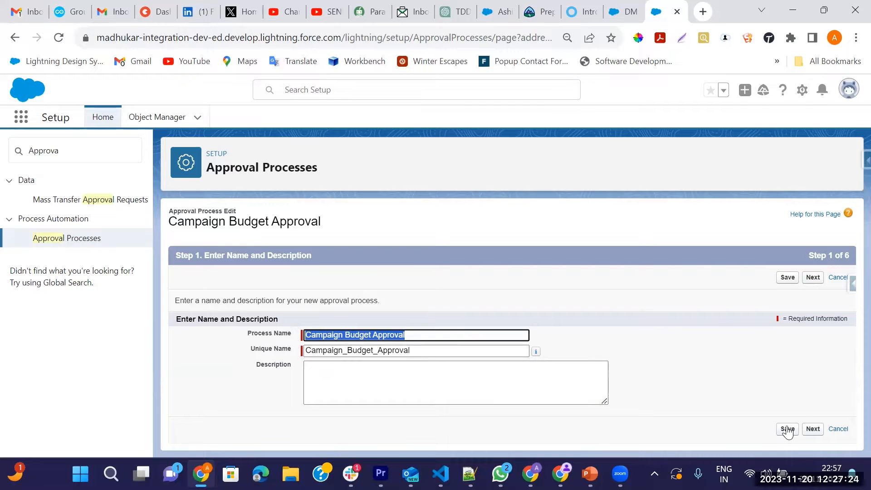
Step: Step through every wizard page without changes and save the process
left_click(811, 278)
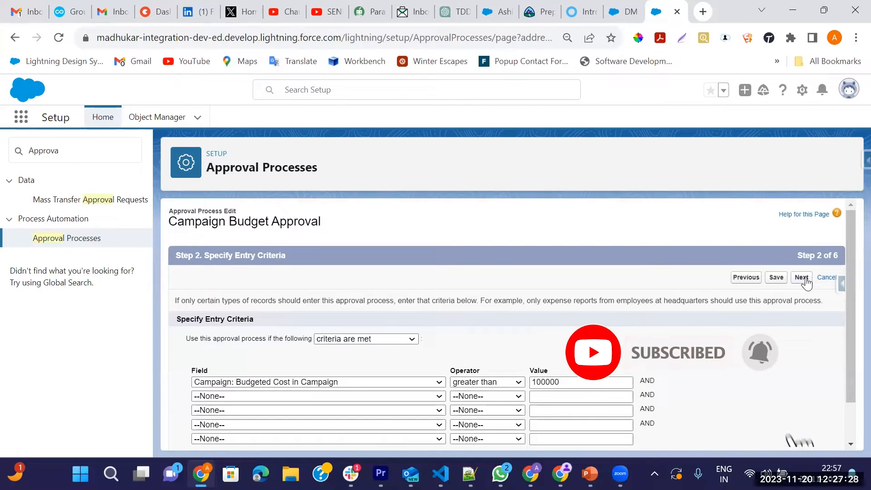
scroll(501, 336, "down", 1)
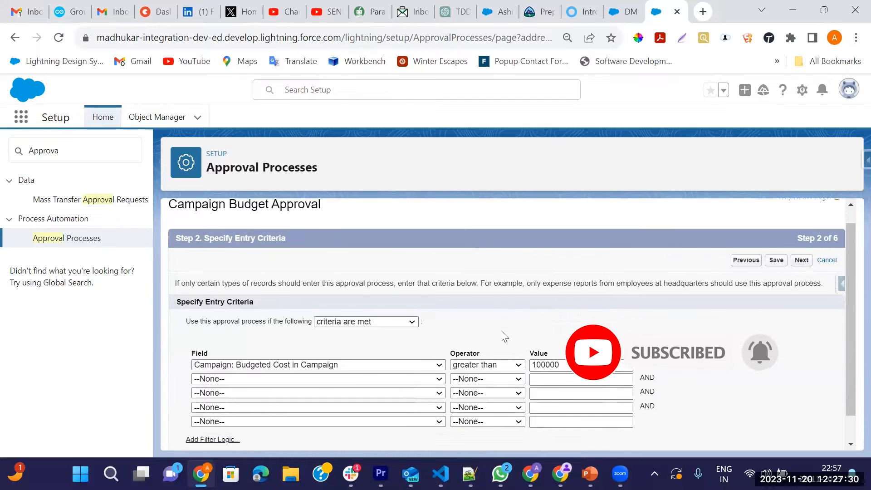
left_click(802, 230)
left_click(802, 278)
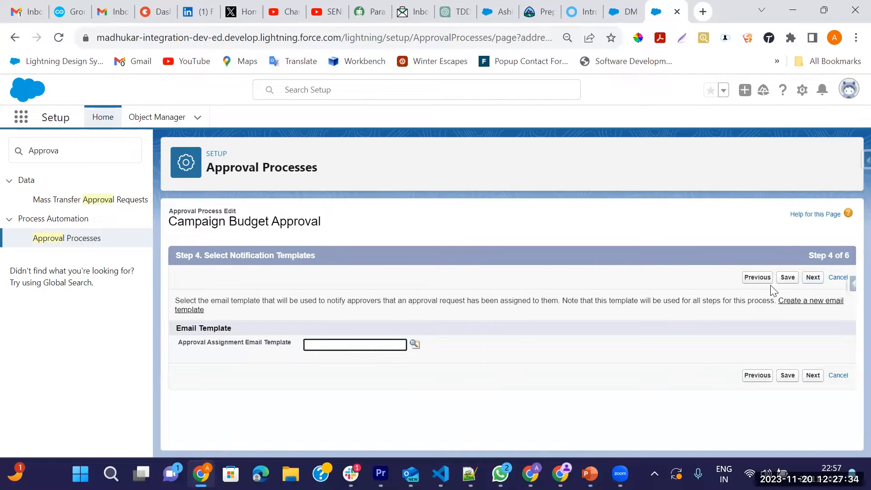
left_click(813, 278)
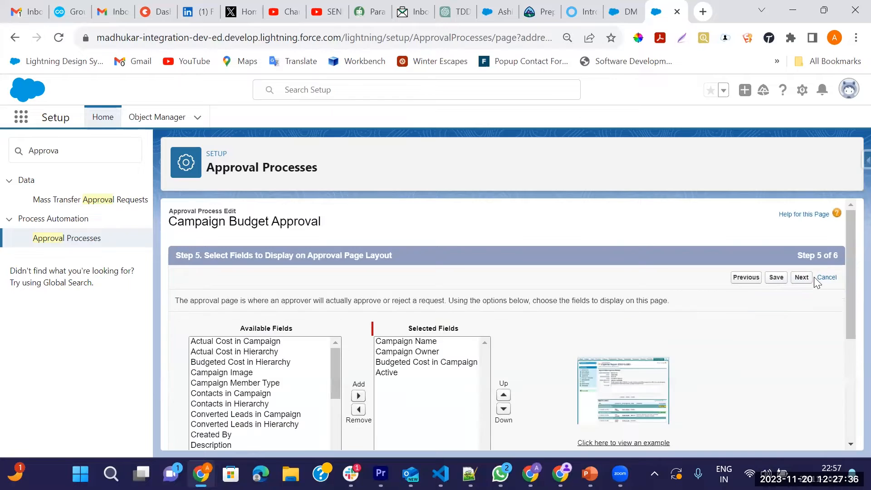
left_click(802, 278)
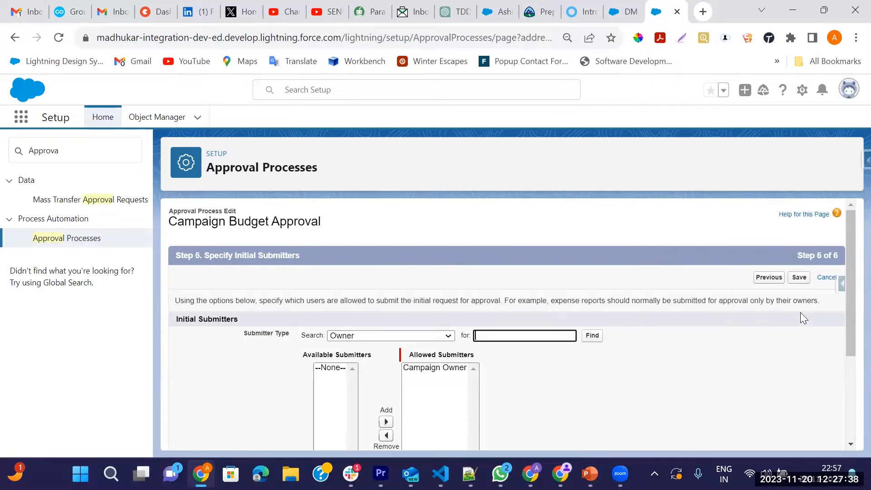
left_click(799, 278)
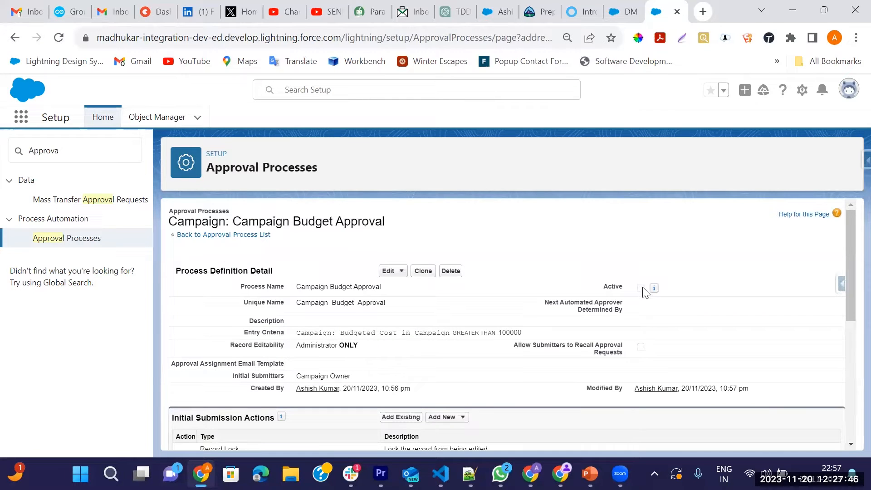
Step: Review the record-lock actions and empty Approval Steps list, then go back to the DM campaign
scroll(444, 370, "down", 2)
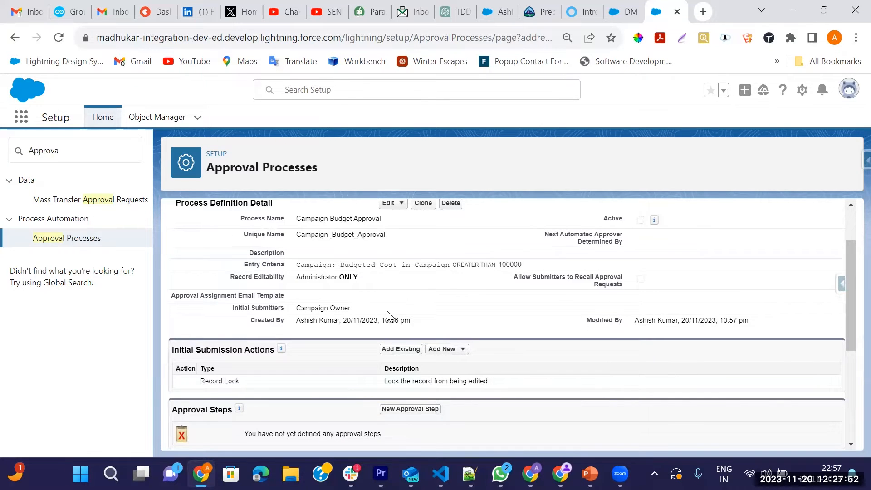
scroll(388, 314, "down", 4)
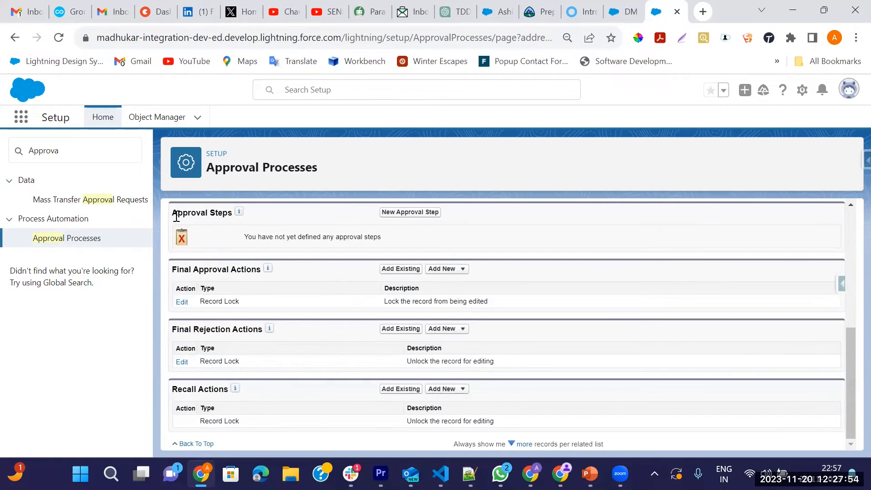
left_click_drag(180, 214, 233, 213)
scroll(335, 280, "up", 2)
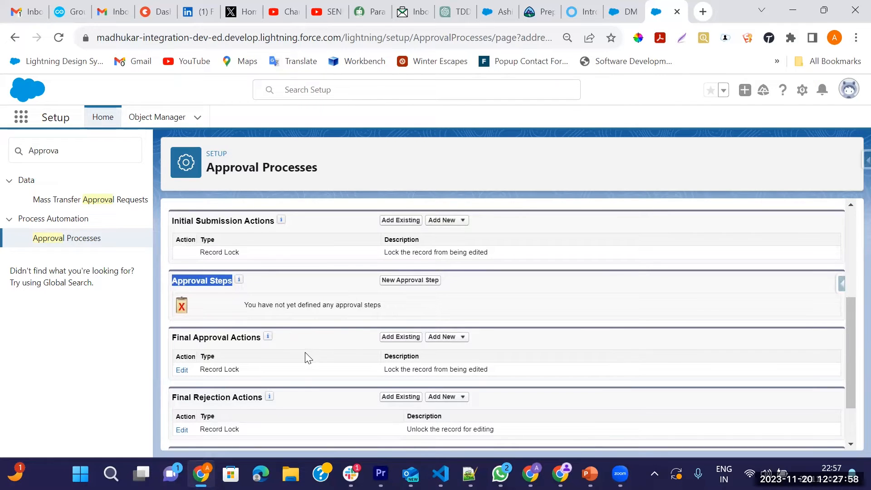
left_click(622, 11)
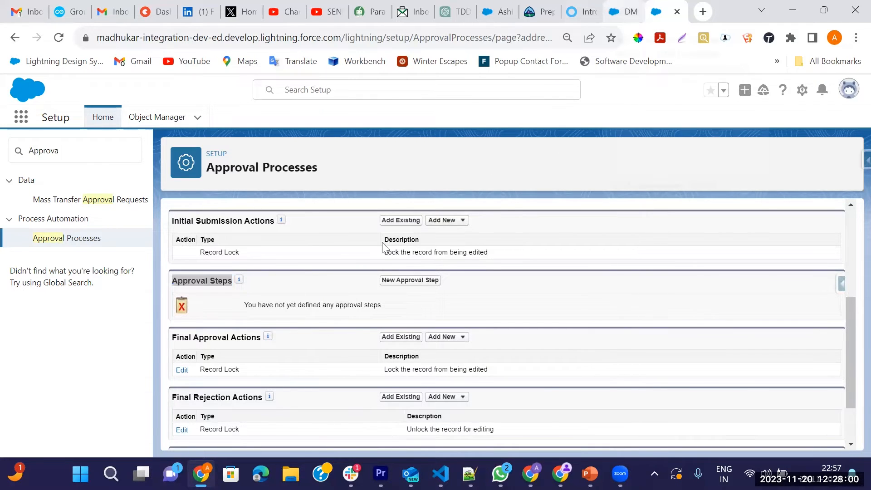
Step: Create a Checkbox field named 'Budget Approved' on the Campaign object
left_click(791, 90)
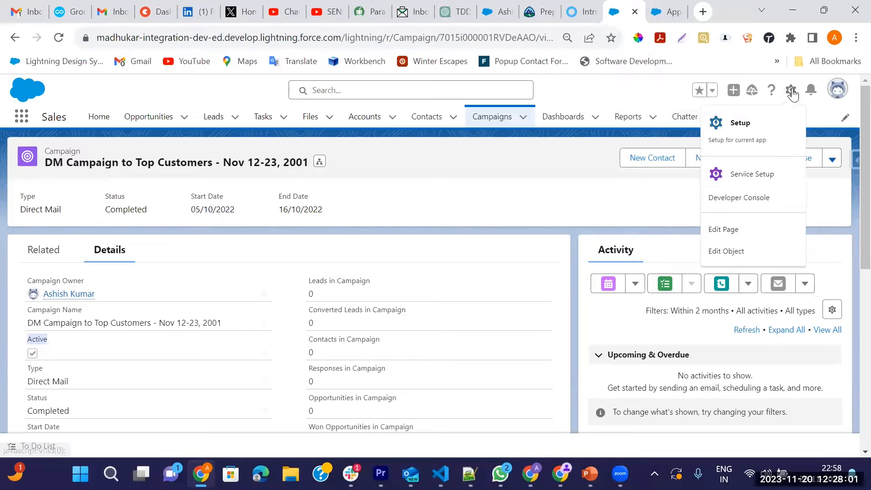
left_click(727, 253)
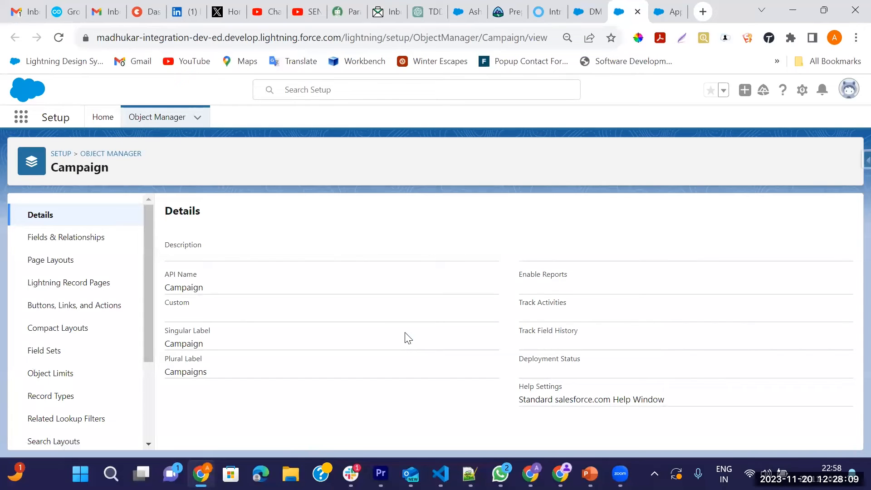
left_click(78, 237)
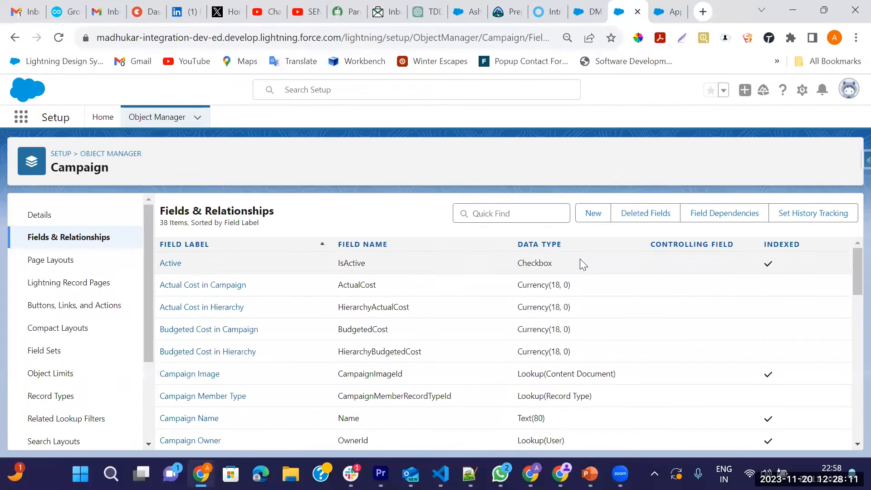
left_click(594, 213)
scroll(389, 301, "down", 5)
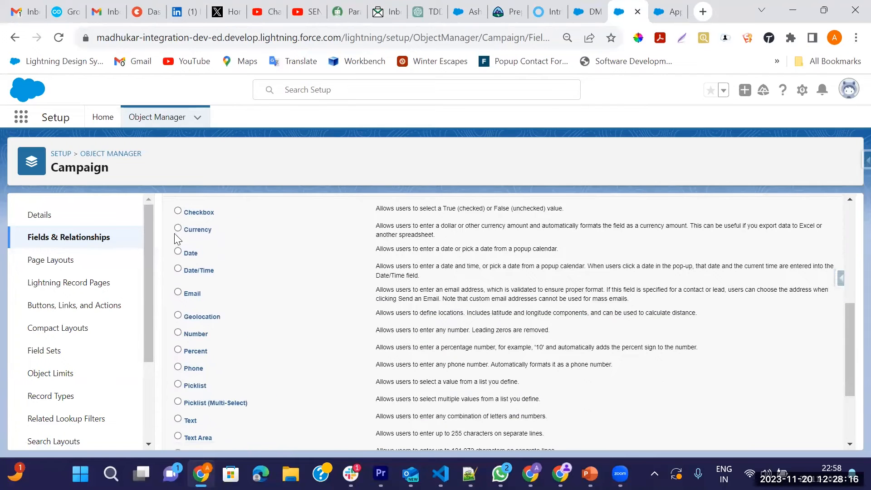
scroll(462, 328, "down", 3)
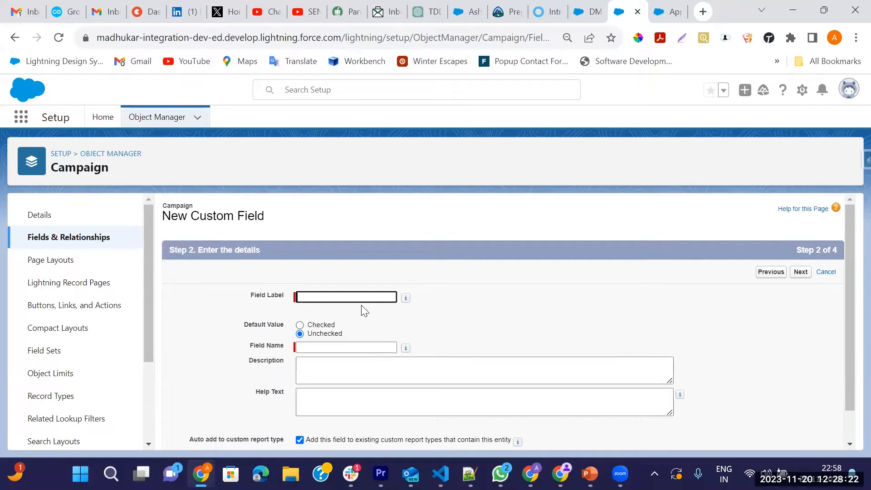
type("Budget Approved")
key("Tab")
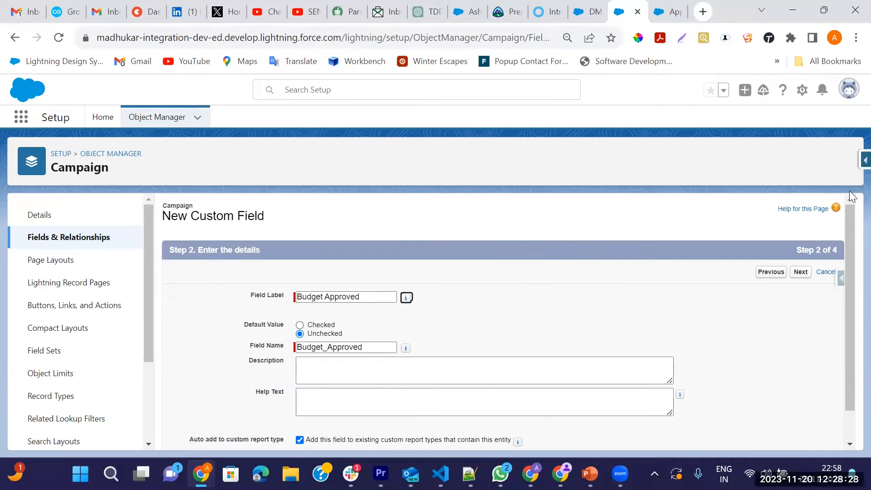
left_click(801, 272)
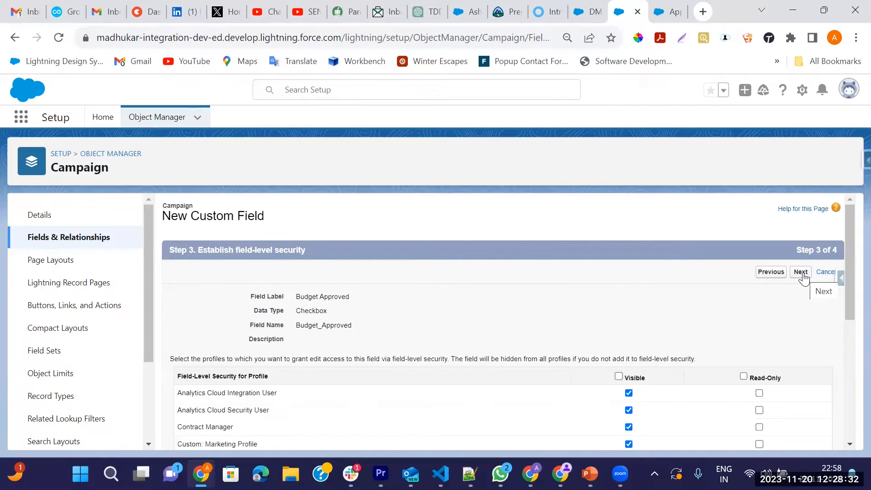
left_click(801, 273)
left_click(787, 273)
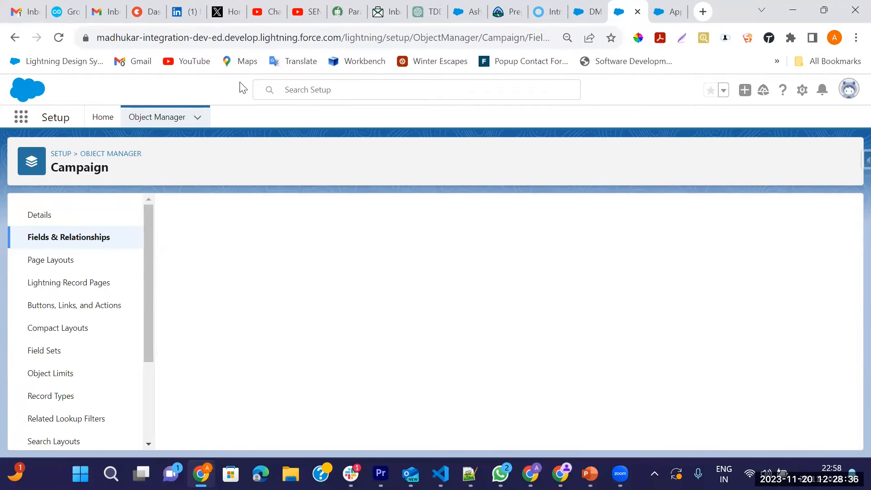
Step: Reload the DM campaign record to see Budget Approved in Details, then return to the approval process
left_click(598, 9)
left_click(60, 38)
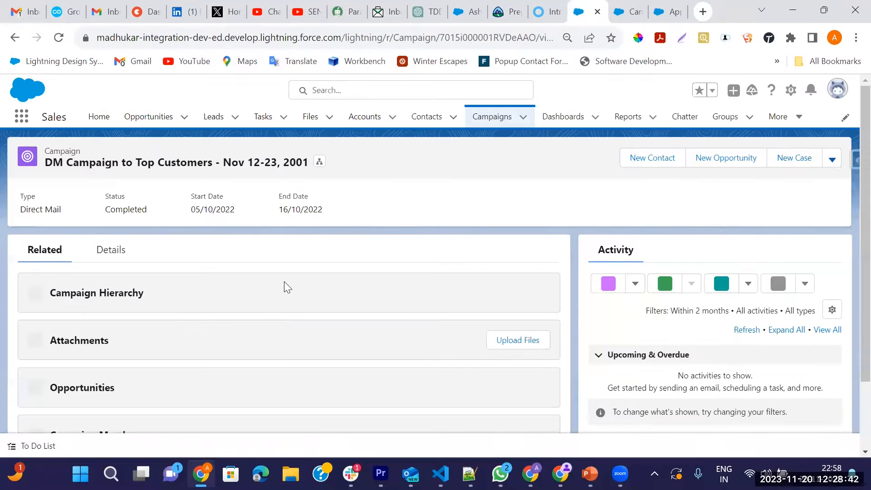
left_click(110, 250)
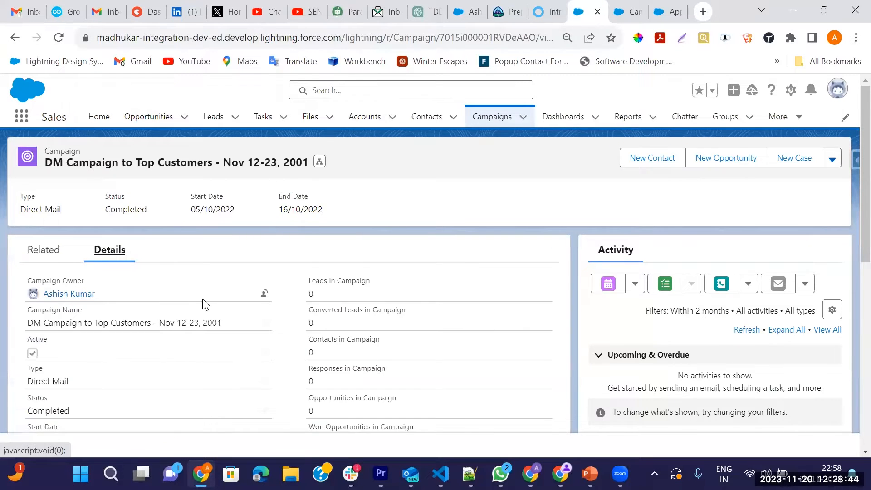
scroll(203, 304, "down", 10)
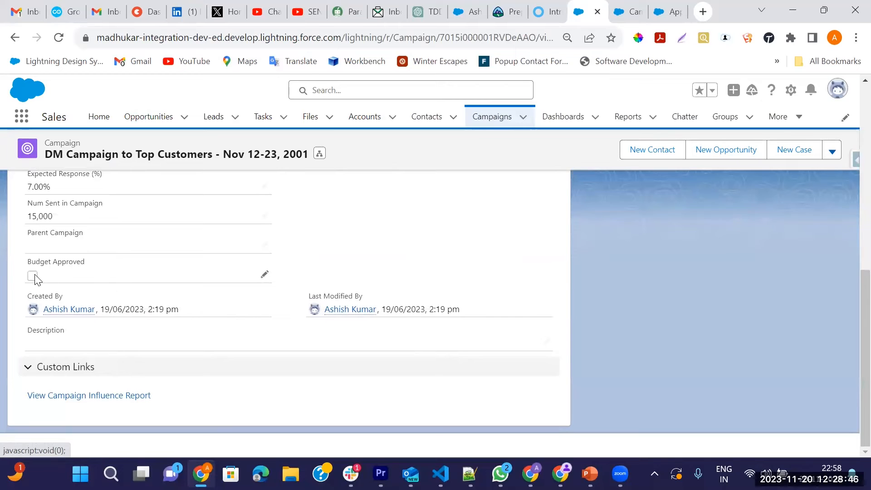
scroll(471, 254, "up", 10)
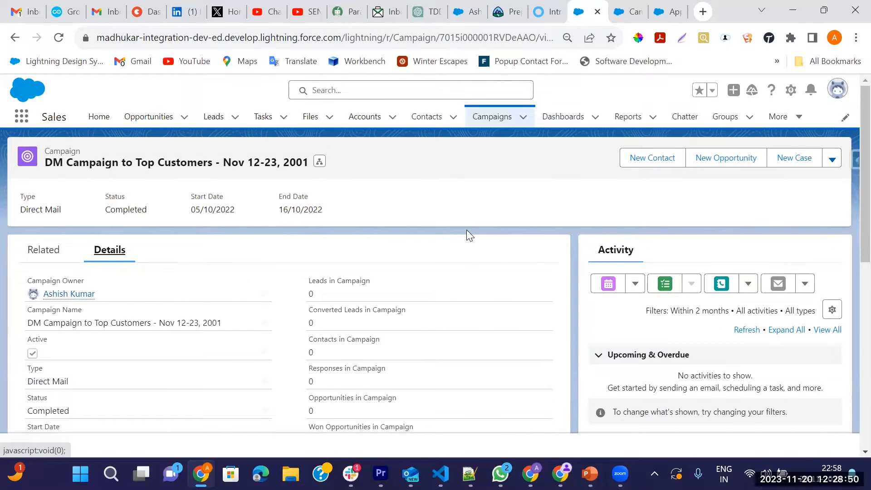
left_click(668, 12)
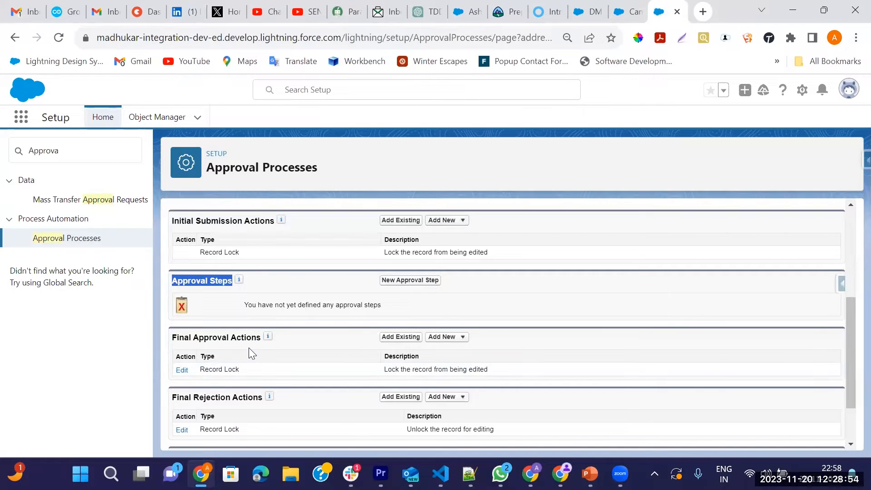
Step: Review the Final Approval and Final Rejection Actions, then begin a new approval step
left_click(255, 282)
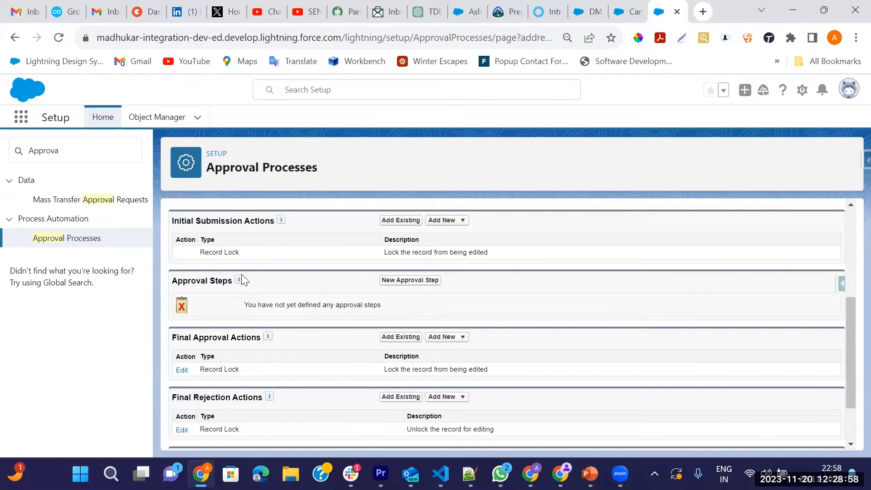
scroll(213, 308, "down", 2)
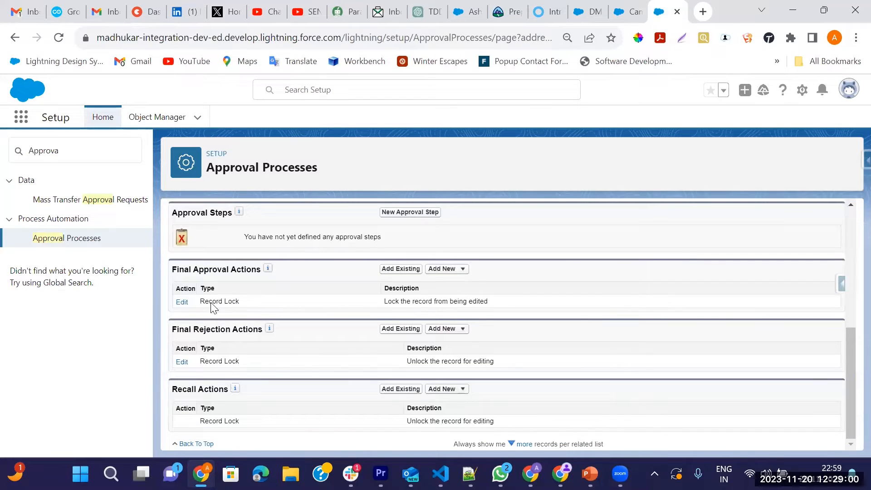
left_click_drag(171, 272, 260, 267)
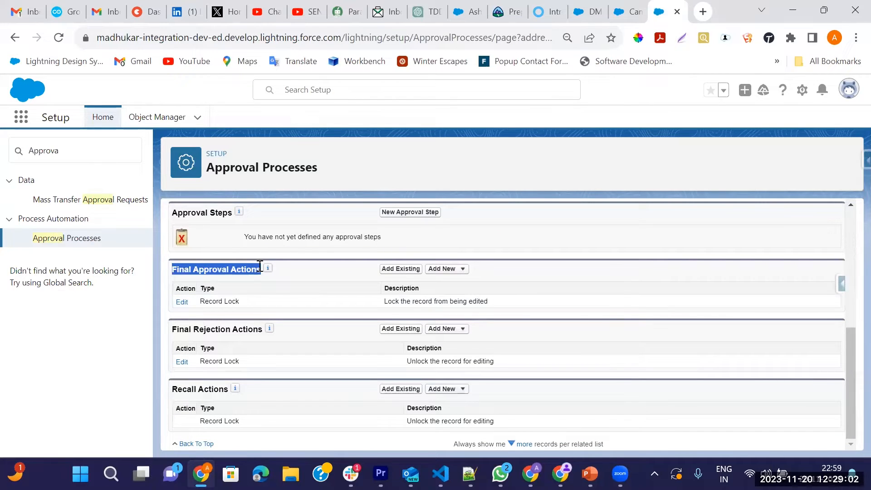
mouse_move(269, 329)
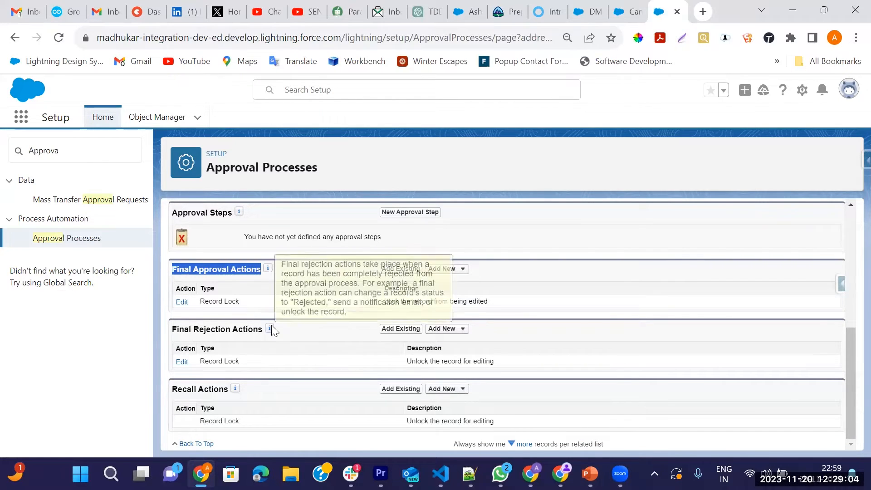
scroll(274, 330, "up", 2)
scroll(253, 418, "down", 2)
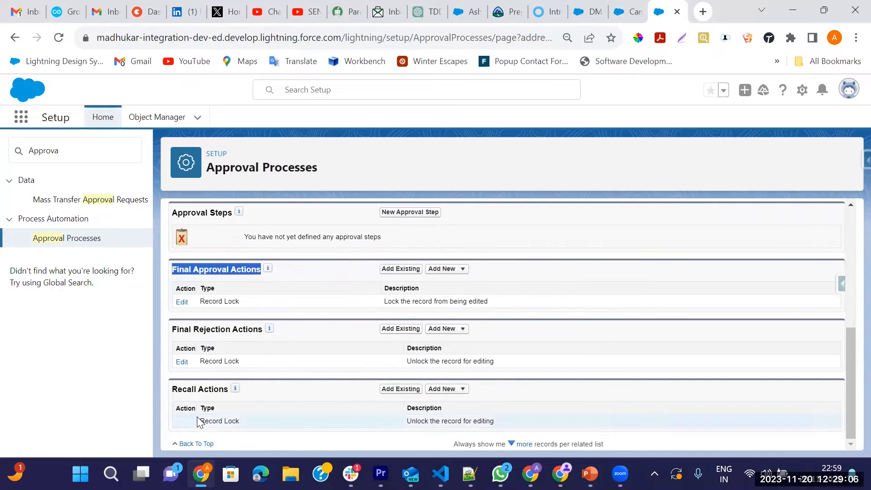
left_click_drag(173, 329, 318, 329)
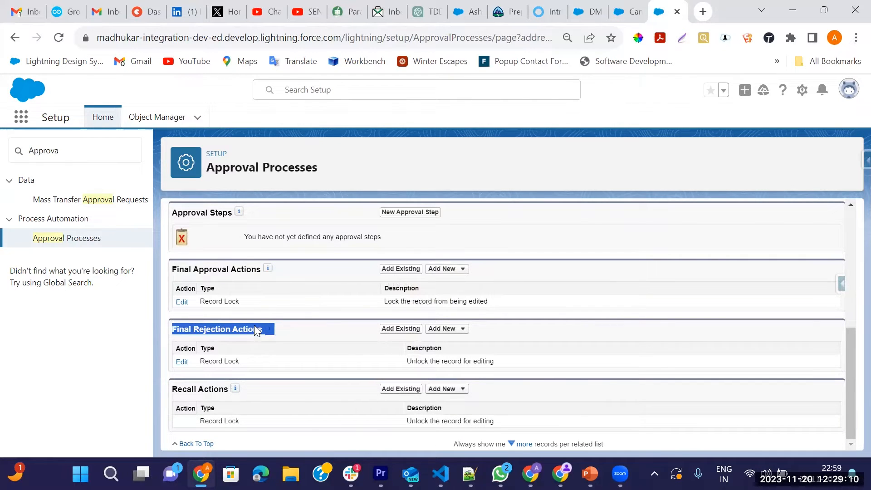
scroll(313, 369, "up", 2)
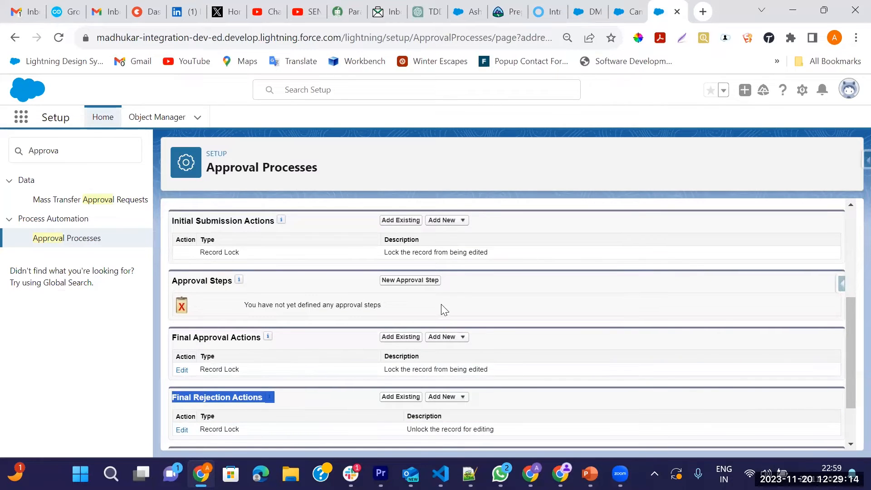
left_click(403, 280)
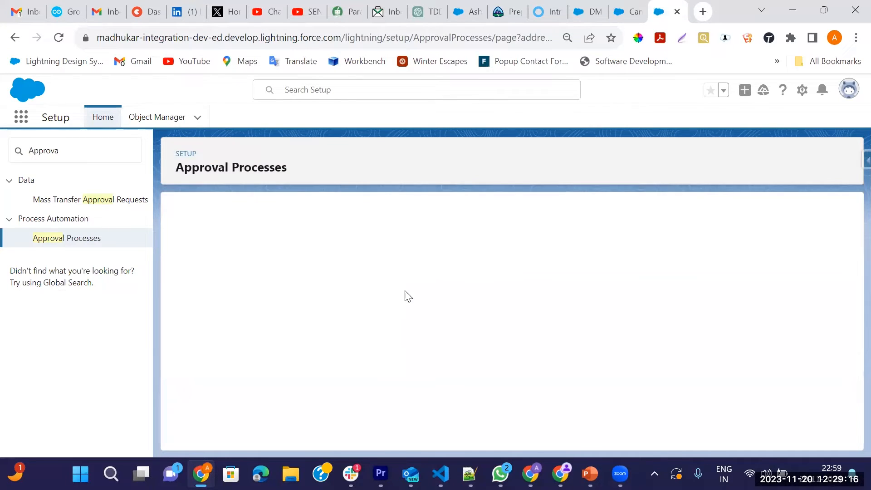
Step: Enter the approval step's name so its unique name auto-fills, and continue to the criteria
scroll(381, 306, "down", 1)
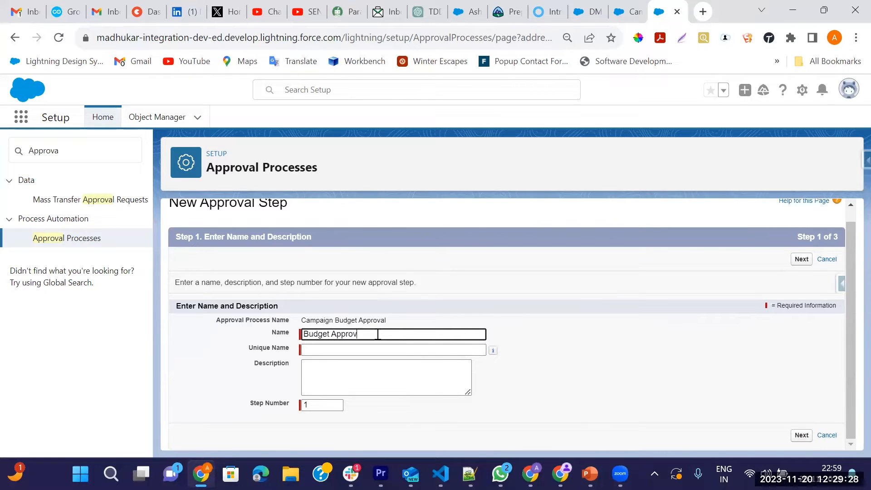
type("al")
key("Tab")
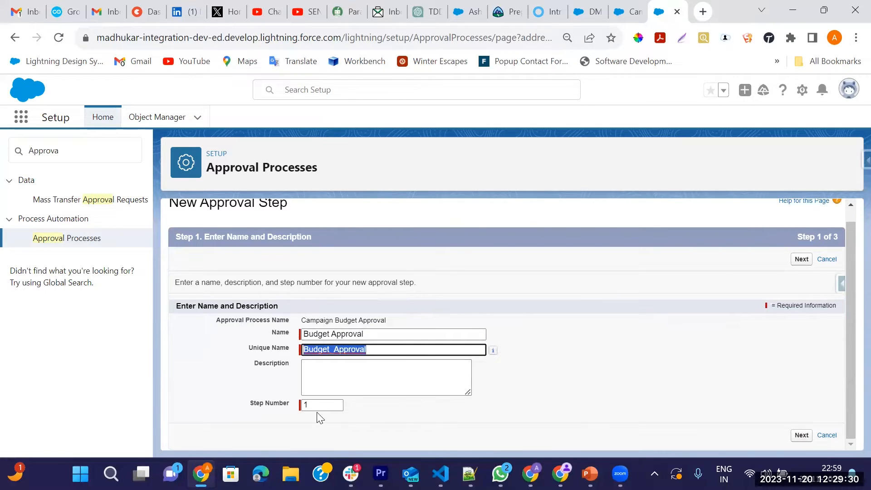
left_click(802, 259)
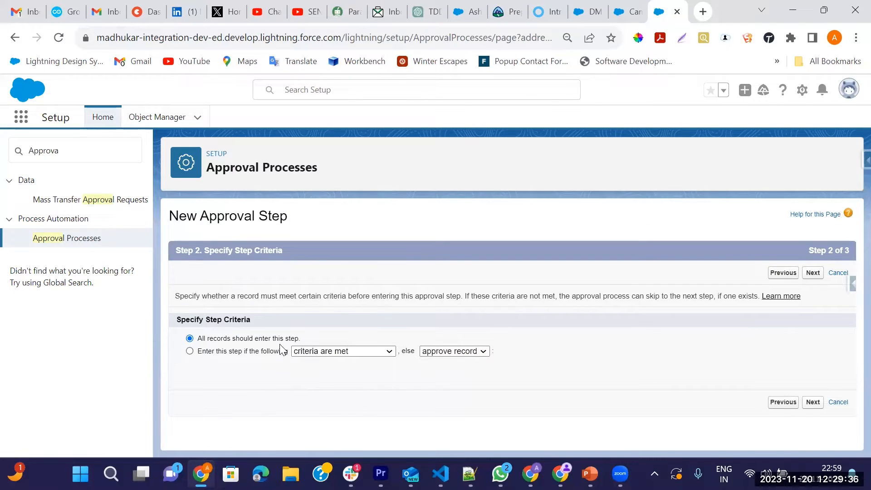
Step: Restrict the step to campaigns whose Budgeted Cost in Campaign is greater than 100000
left_click(189, 350)
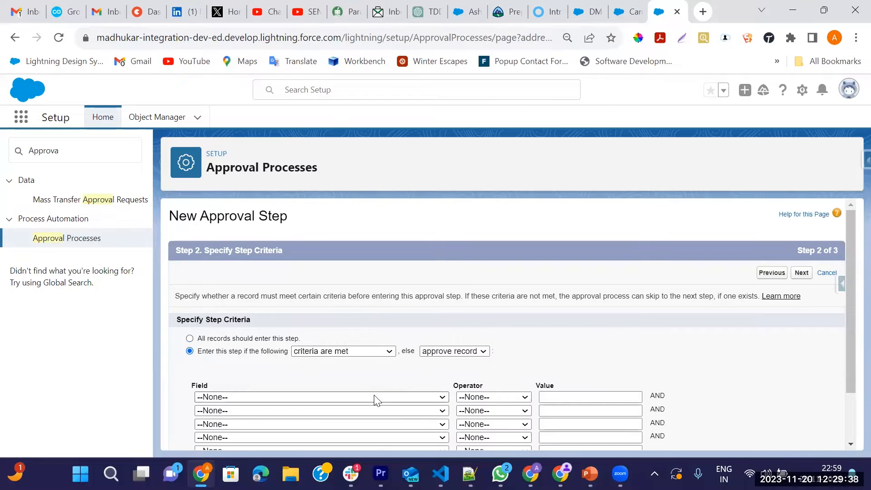
scroll(317, 363, "down", 2)
left_click(249, 335)
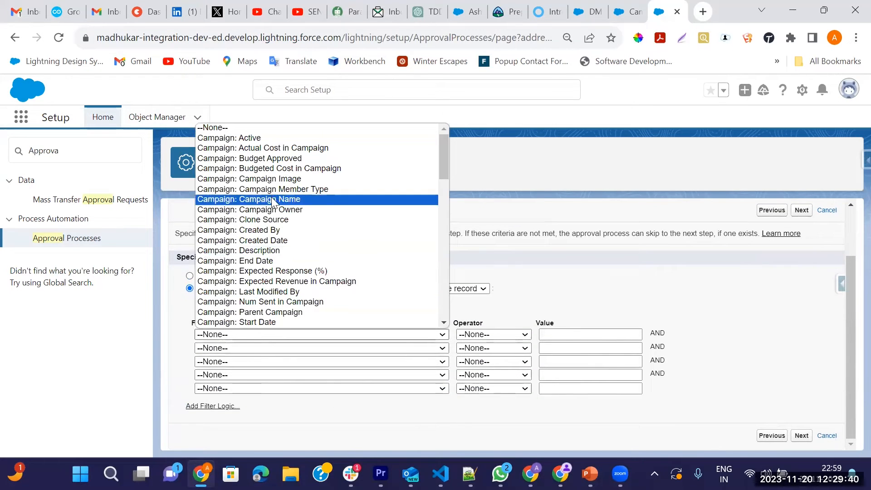
left_click(254, 169)
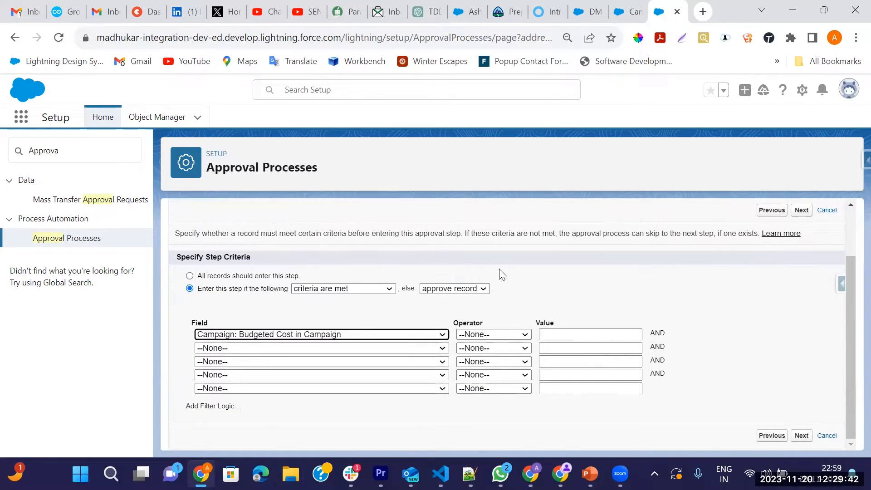
left_click(479, 335)
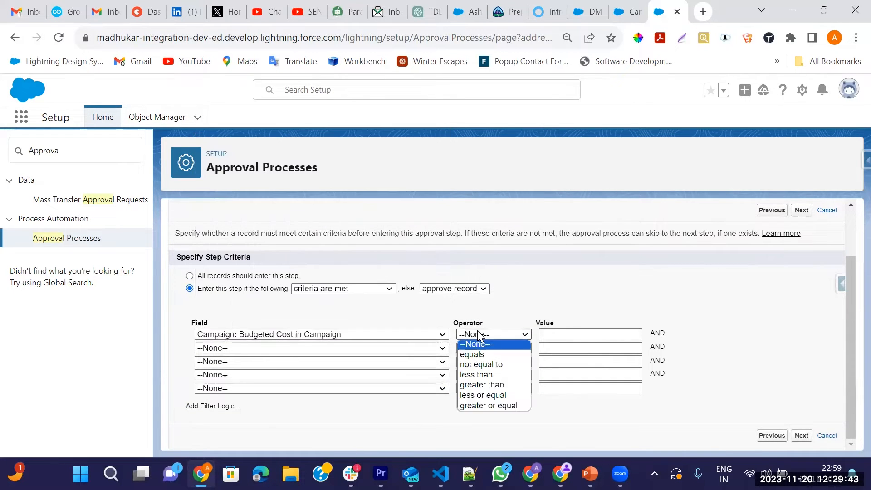
left_click(476, 386)
left_click(549, 336)
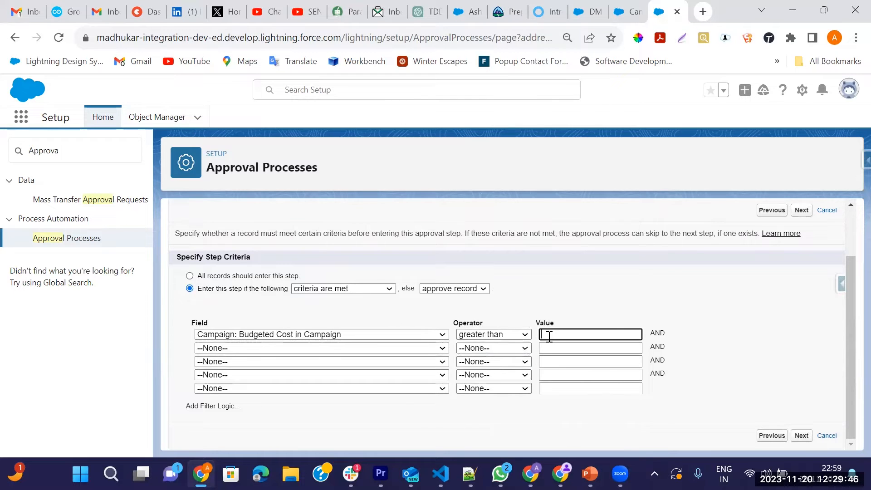
left_click(802, 436)
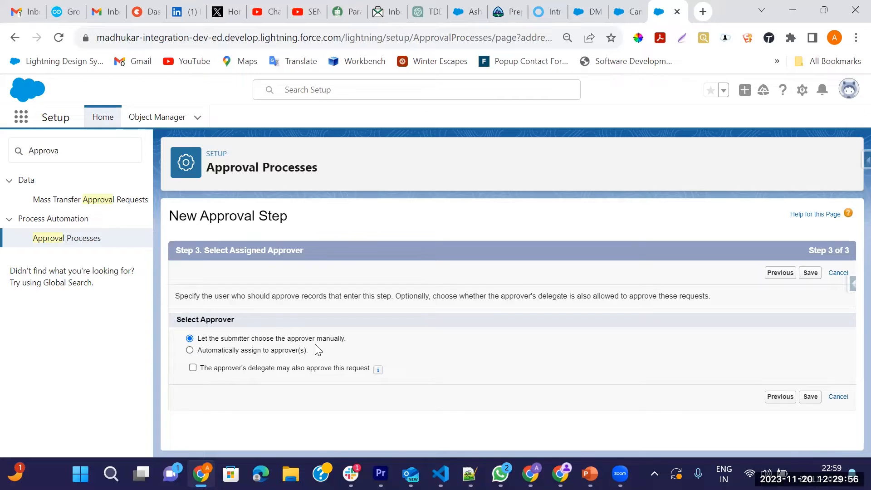
Step: Auto-assign the step to a user picked from the Recently Viewed Users lookup
left_click(189, 350)
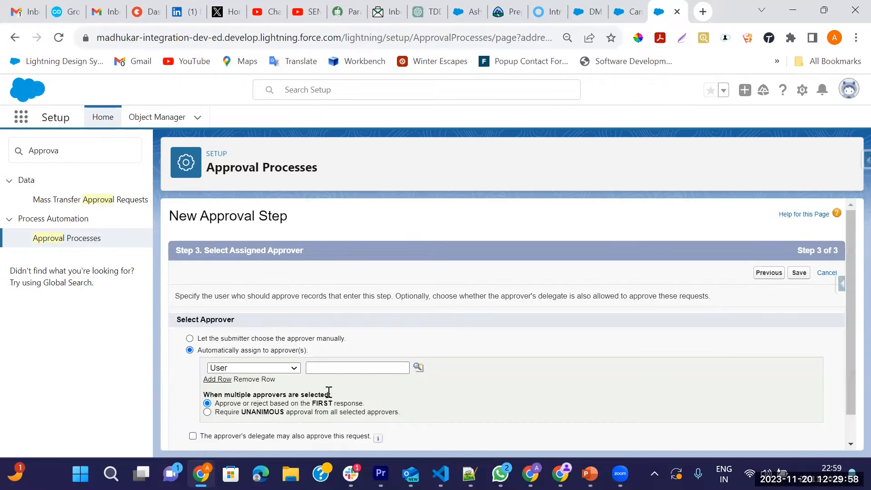
scroll(308, 414, "down", 1)
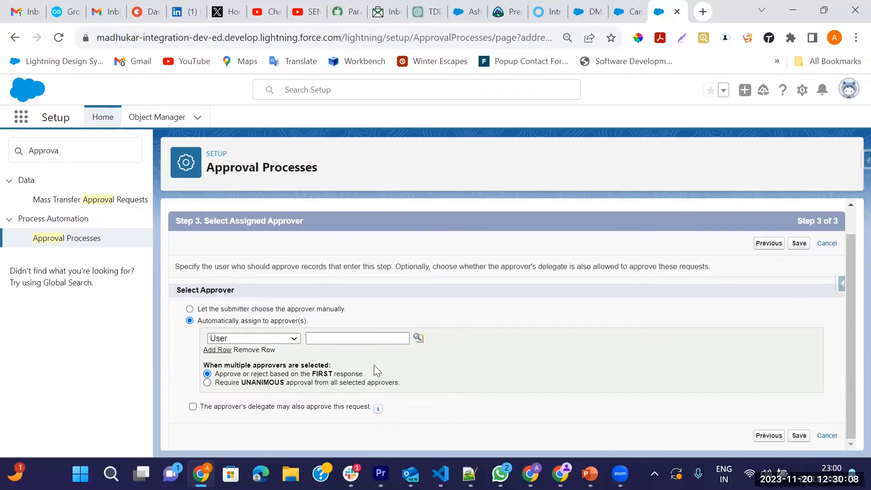
left_click(418, 338)
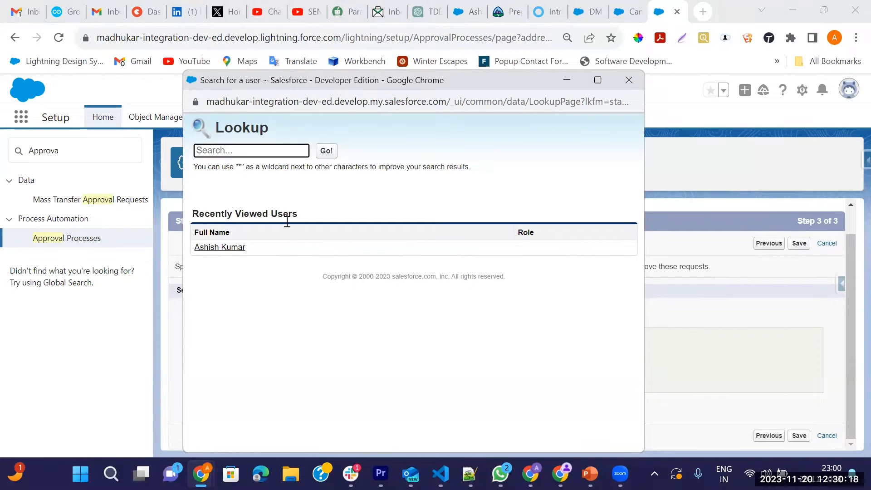
left_click(217, 248)
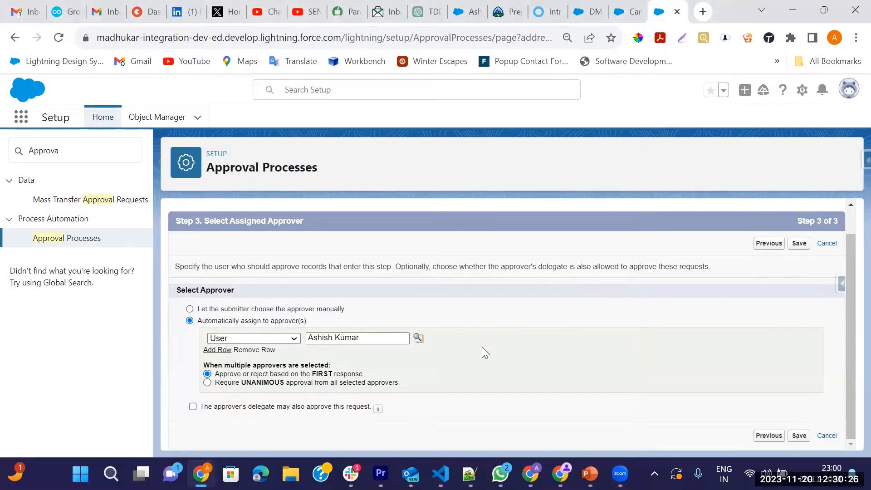
Step: Search 'User' in Setup Quick Find, open Users, and start a New User
left_click(626, 15)
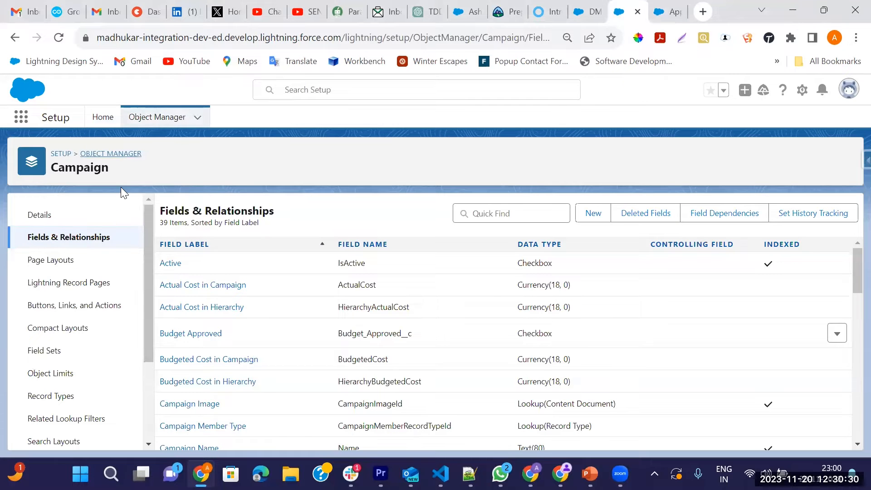
left_click(96, 120)
left_click(80, 150)
type("Us")
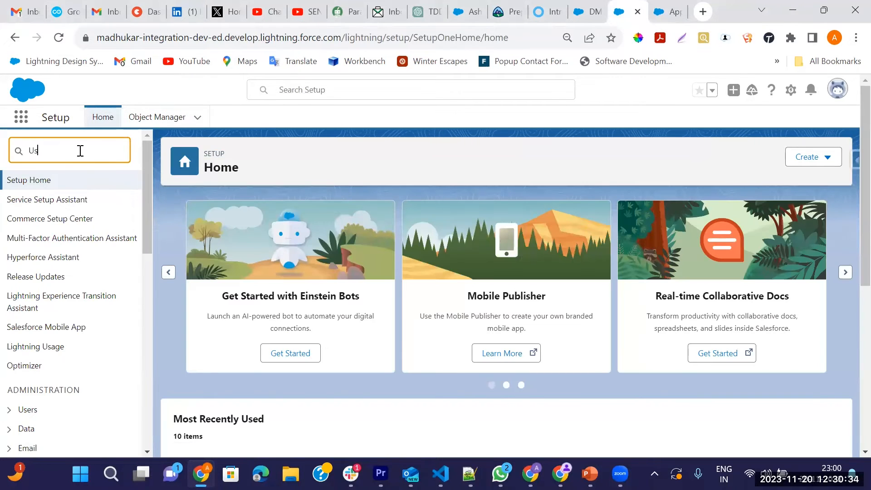
type("er")
left_click(40, 337)
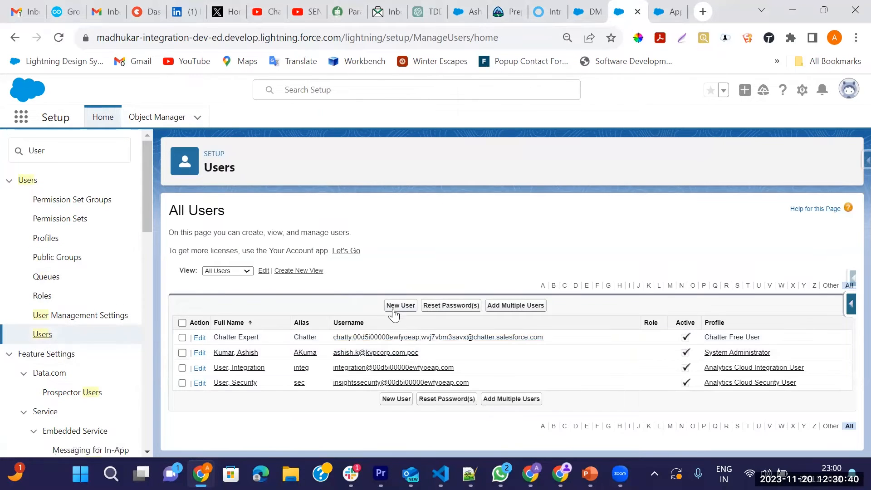
left_click(394, 306)
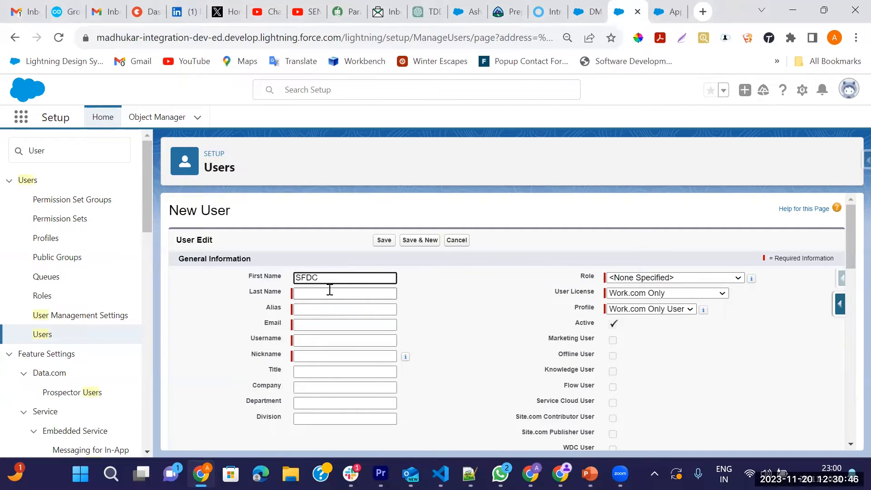
Step: Fill in the user's last name and e-mail so alias, username and nickname auto-fill
left_click(330, 291)
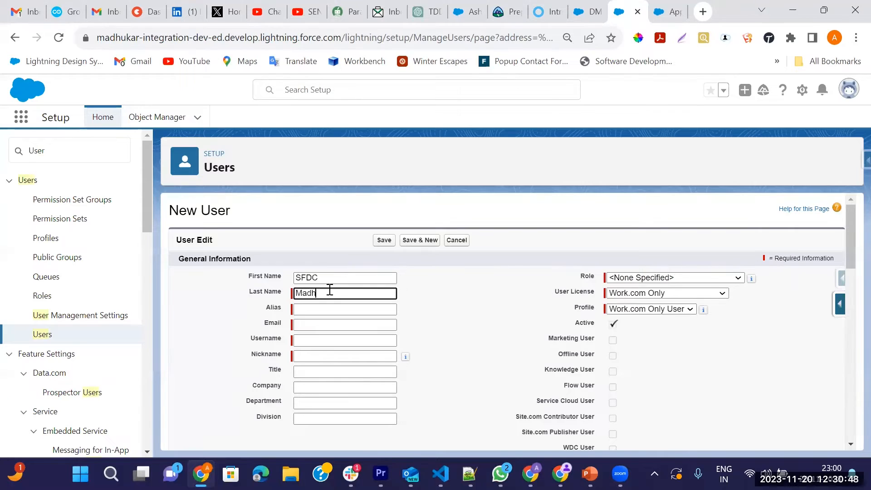
key("Tab")
left_click(323, 325)
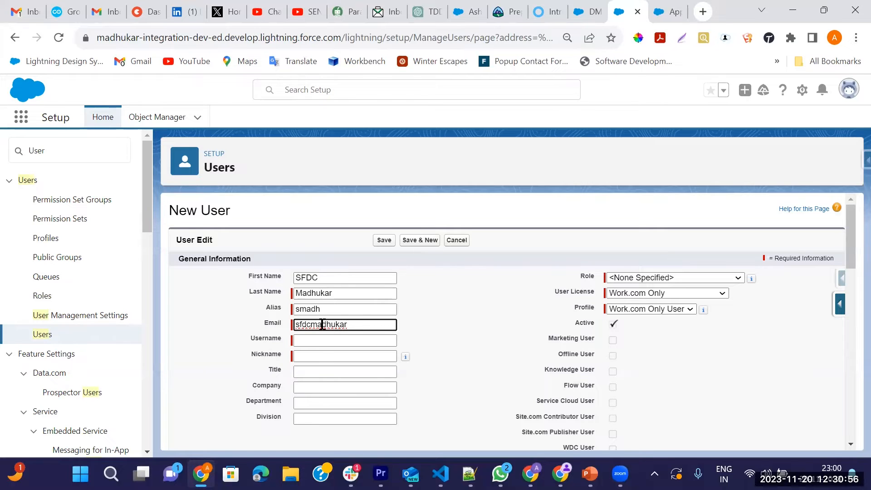
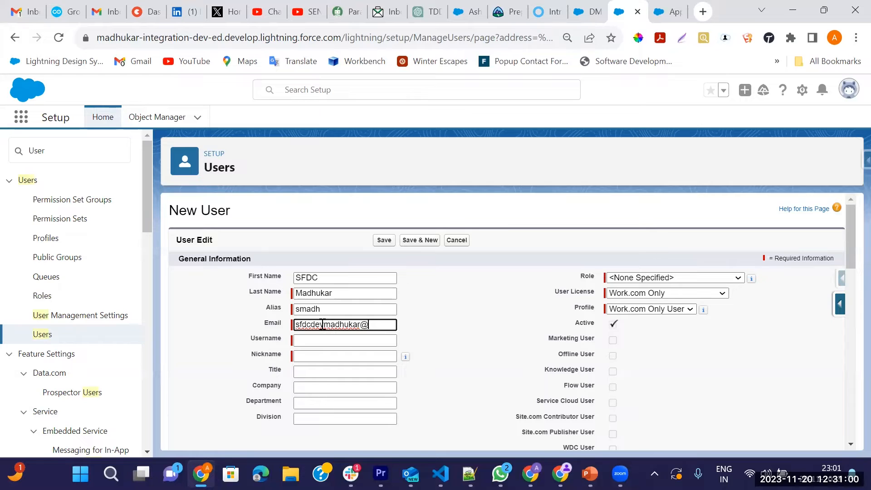
key("Tab")
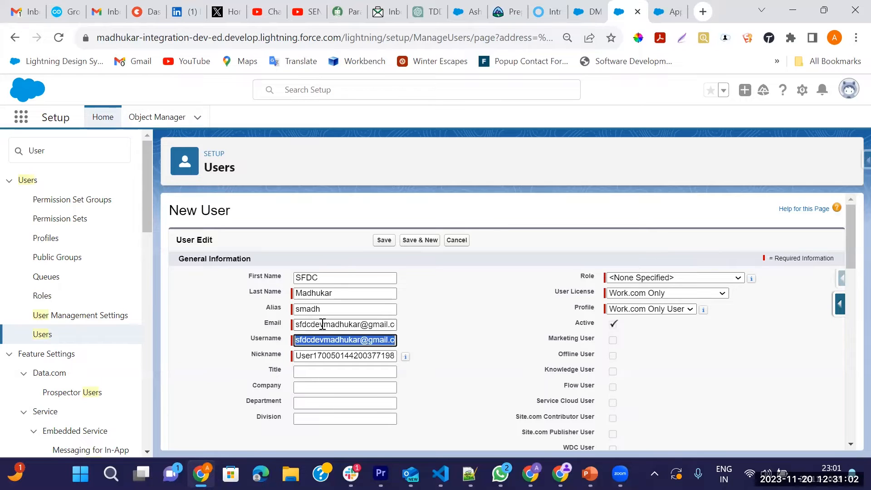
Step: Give the user Role CEO, License Salesforce, Profile System Administrator, and save
left_click(643, 278)
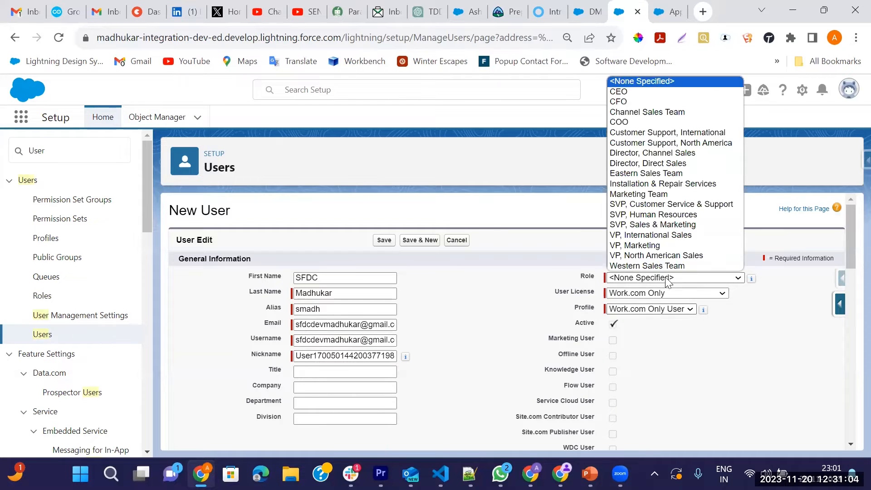
left_click(625, 93)
scroll(654, 272, "down", 3)
scroll(646, 307, "up", 3)
left_click(644, 293)
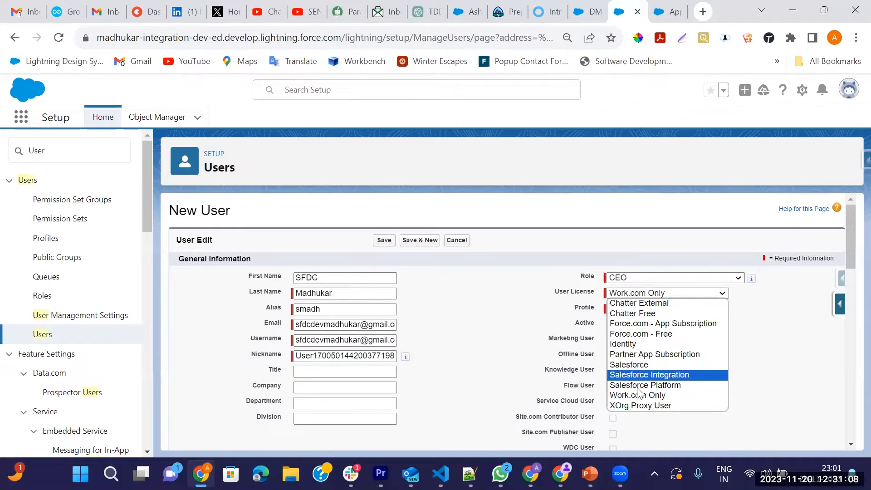
left_click(633, 367)
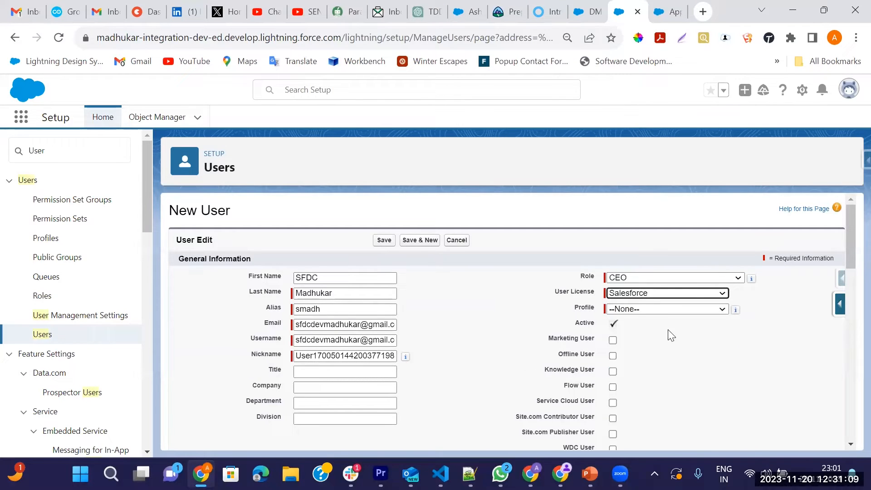
left_click(635, 309)
left_click(648, 422)
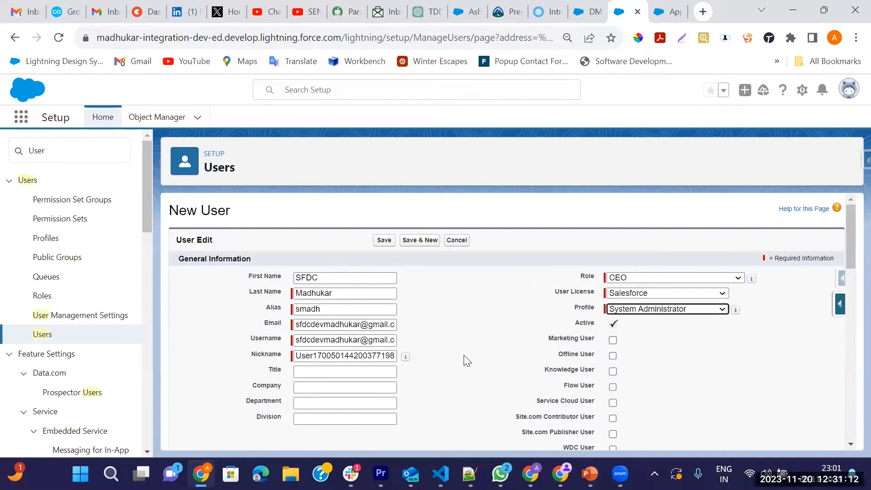
scroll(466, 359, "down", 5)
scroll(424, 383, "up", 3)
scroll(424, 384, "up", 2)
left_click(383, 239)
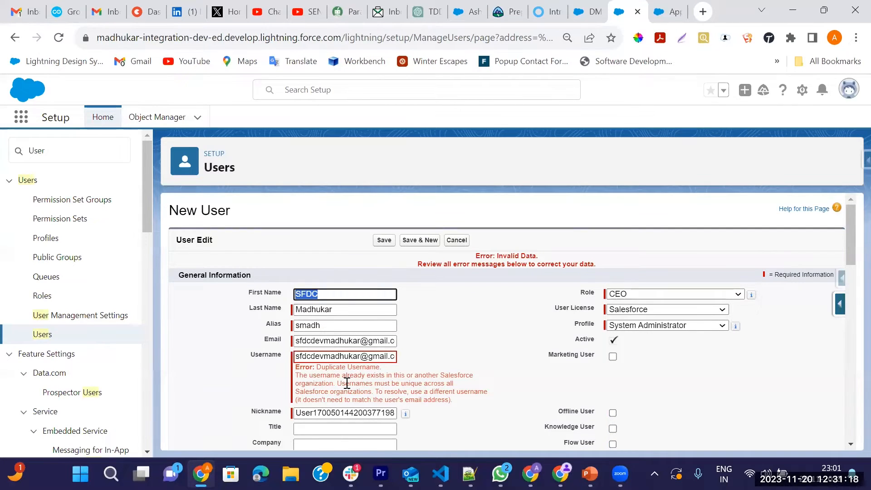
Step: Append 12 to the duplicate username and save the user again
double_click(365, 368)
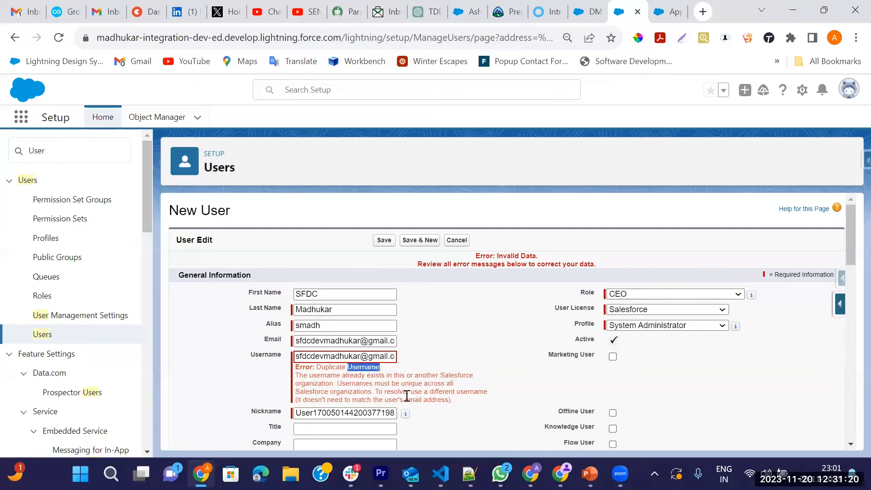
left_click(362, 357)
type("12")
left_click(384, 240)
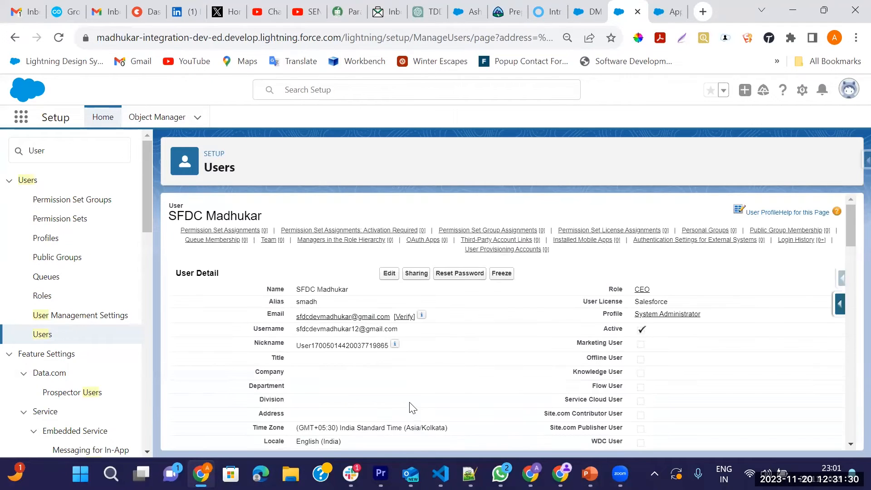
Step: Return to the approval step setup and advance to Step 3, approver selection
scroll(431, 396, "down", 10)
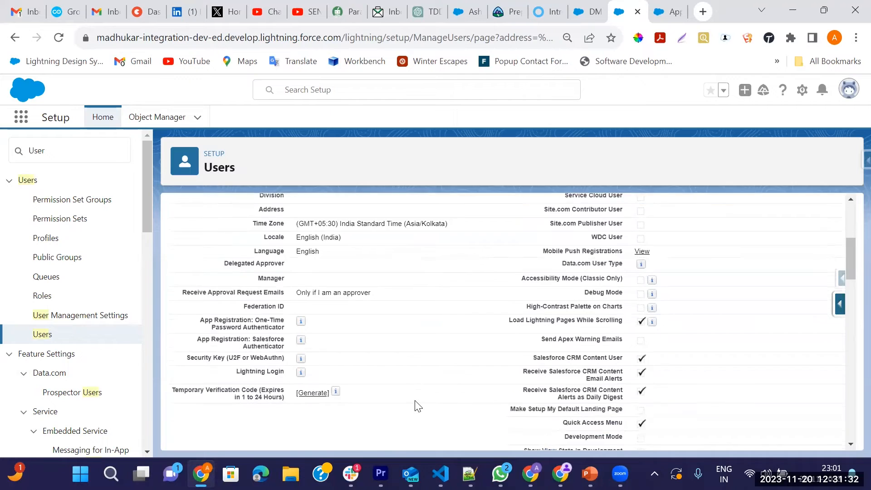
scroll(415, 404, "up", 10)
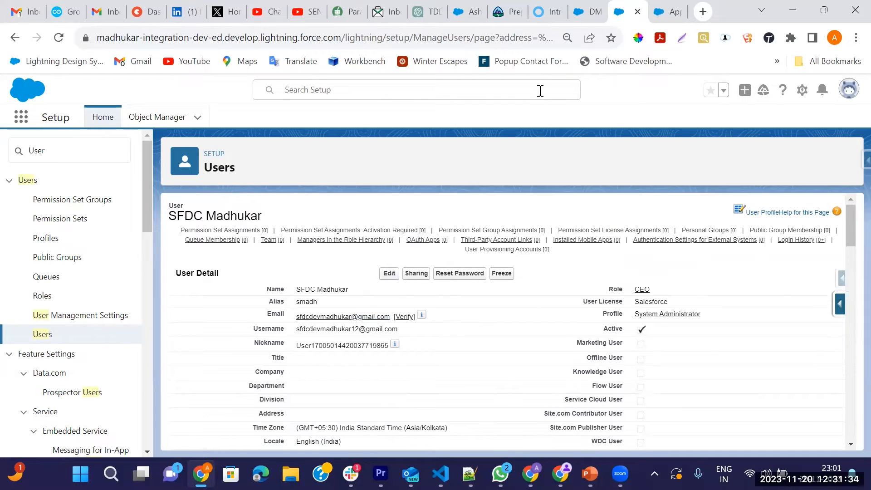
left_click(668, 12)
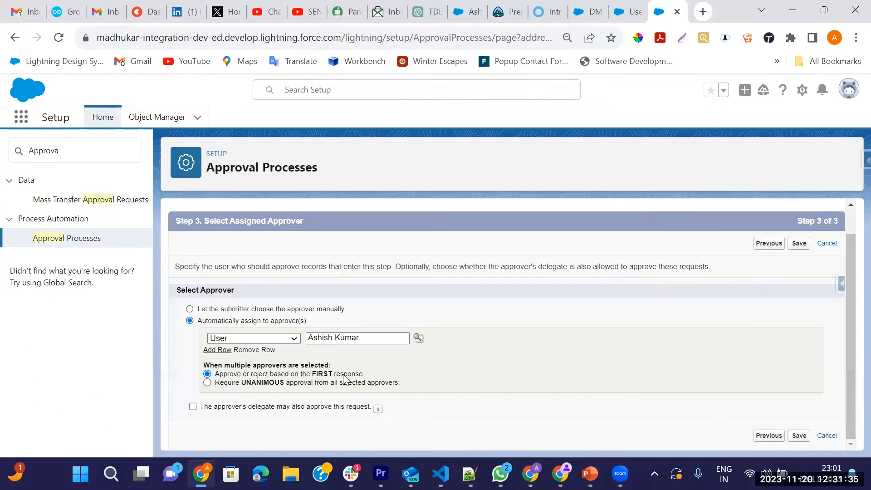
left_click(418, 338)
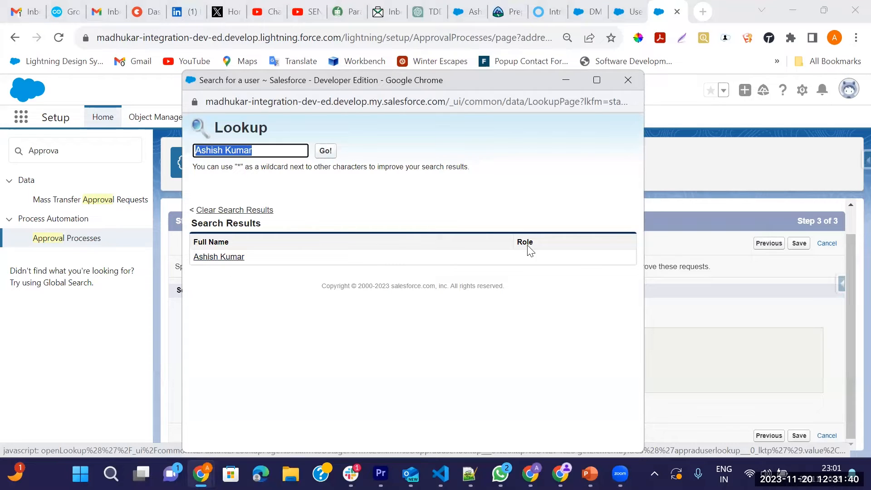
left_click(628, 82)
left_click(629, 11)
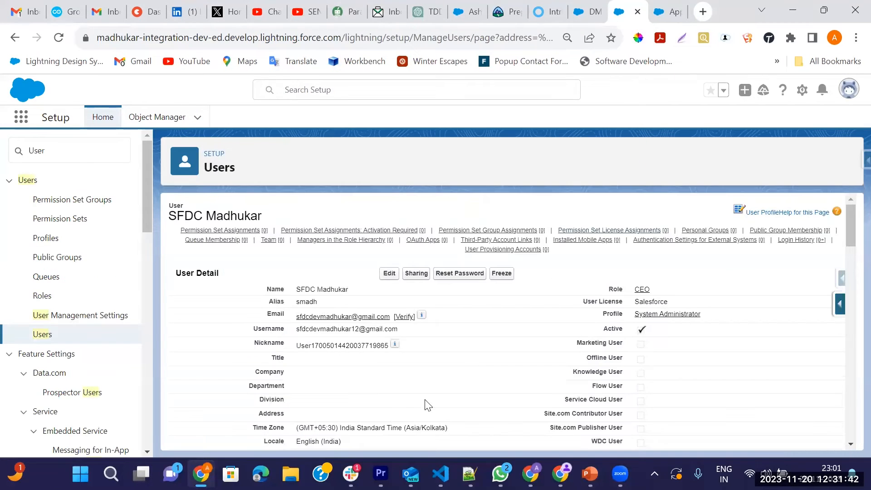
left_click(667, 12)
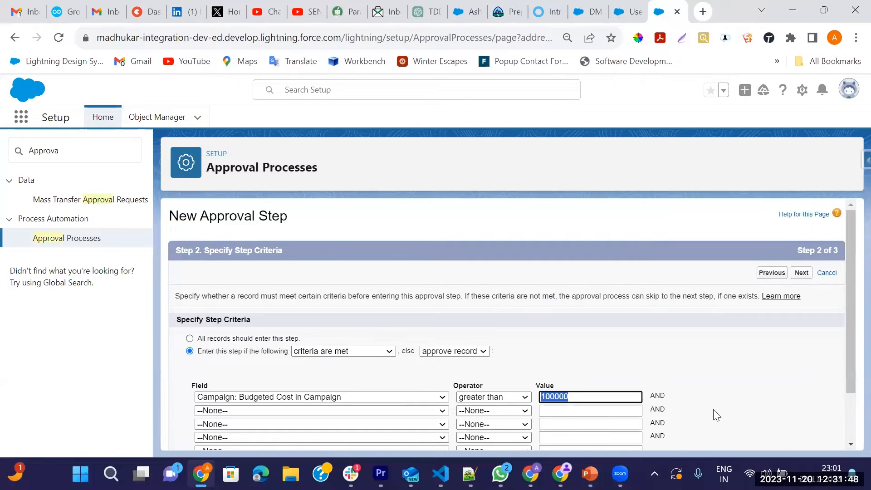
scroll(715, 412, "down", 2)
left_click(804, 210)
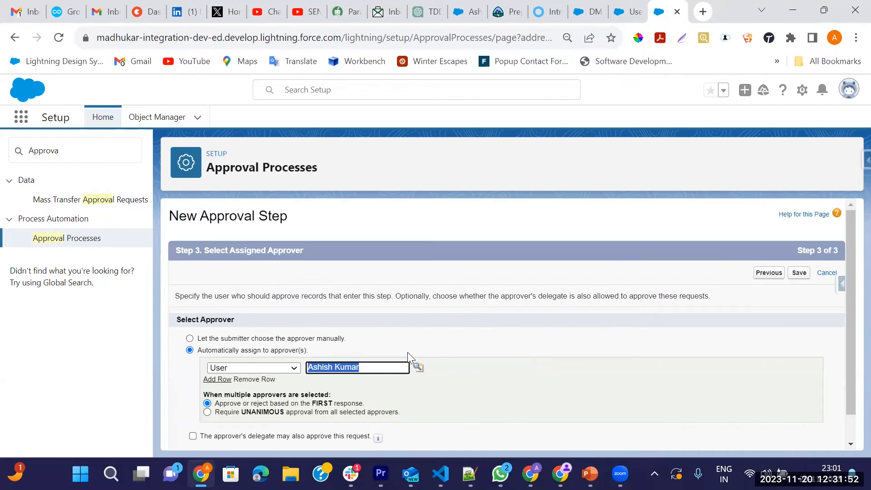
Step: Replace the approver with the newly created CEO user and save the approval step
left_click(373, 372)
key("BackSpace")
key("BackSpace")
key("BackSpace")
key("BackSpace")
key("BackSpace")
key("BackSpace")
key("BackSpace")
key("BackSpace")
key("BackSpace")
key("BackSpace")
key("BackSpace")
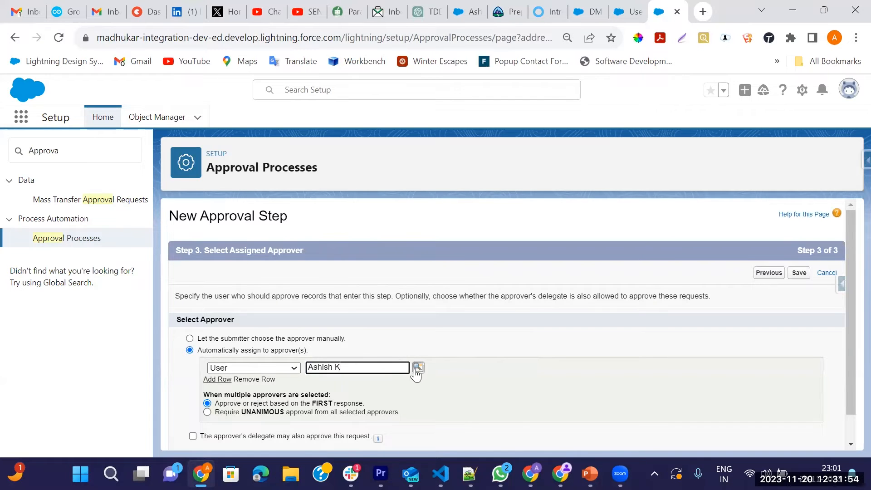
left_click(418, 367)
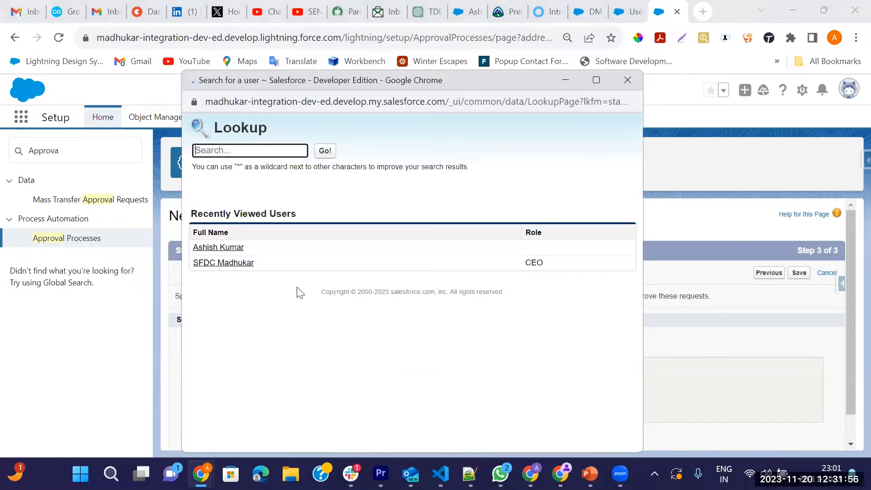
left_click(222, 264)
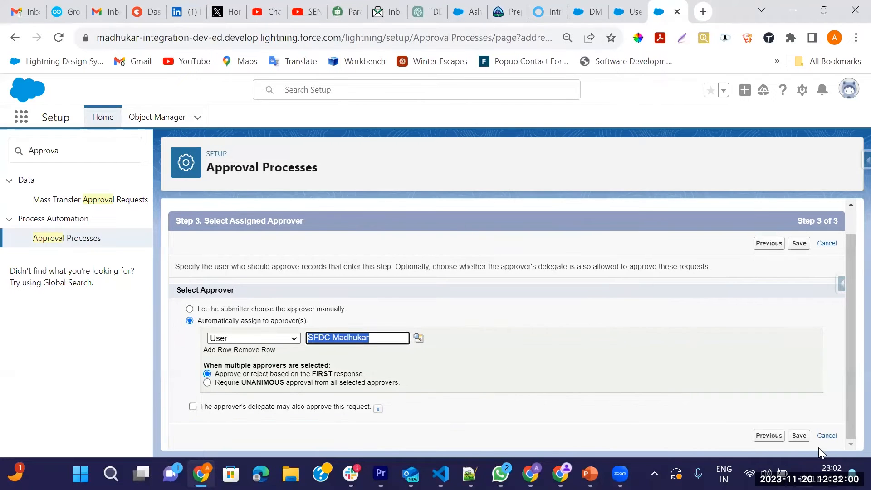
left_click(804, 437)
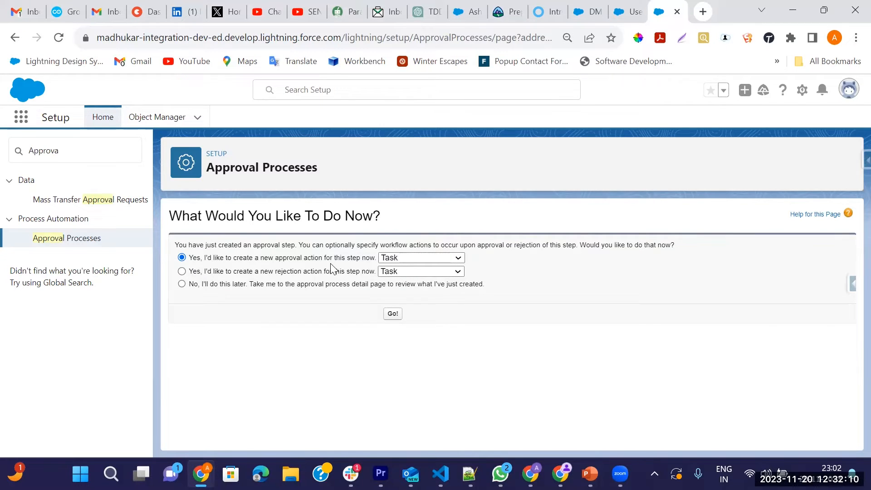
Step: Choose Field Update as the step's approval action and start creating it
left_click(429, 258)
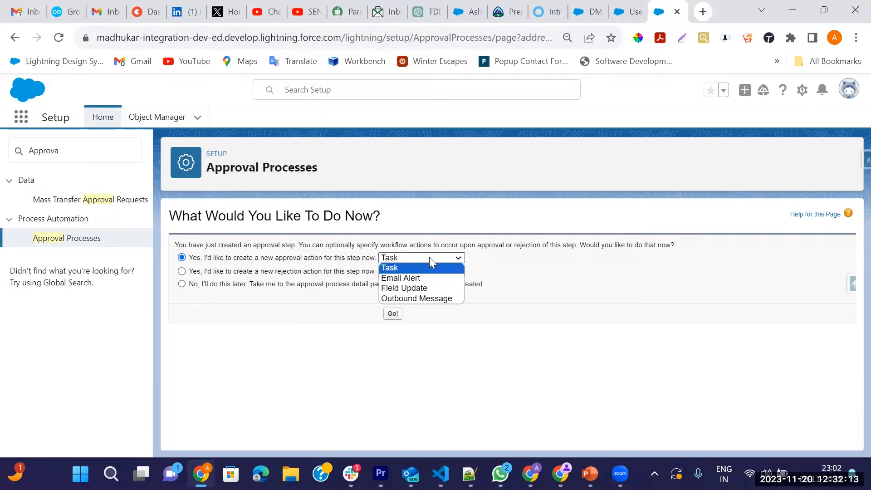
left_click(406, 289)
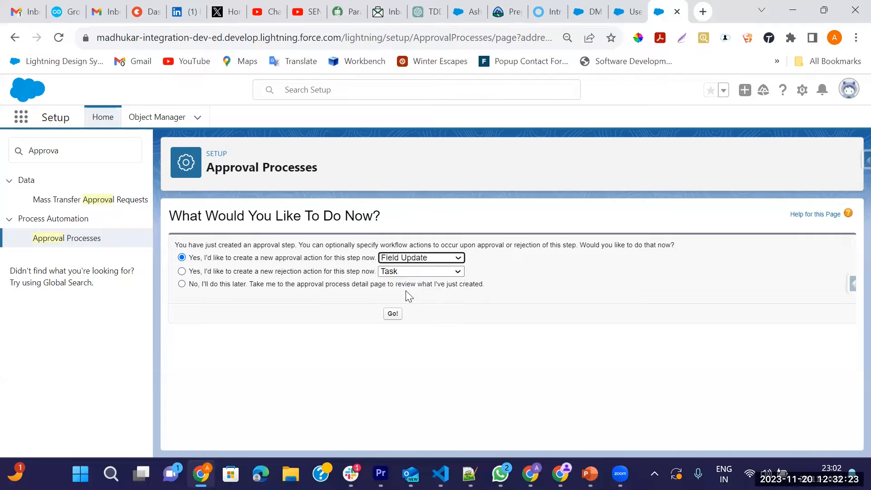
left_click(392, 315)
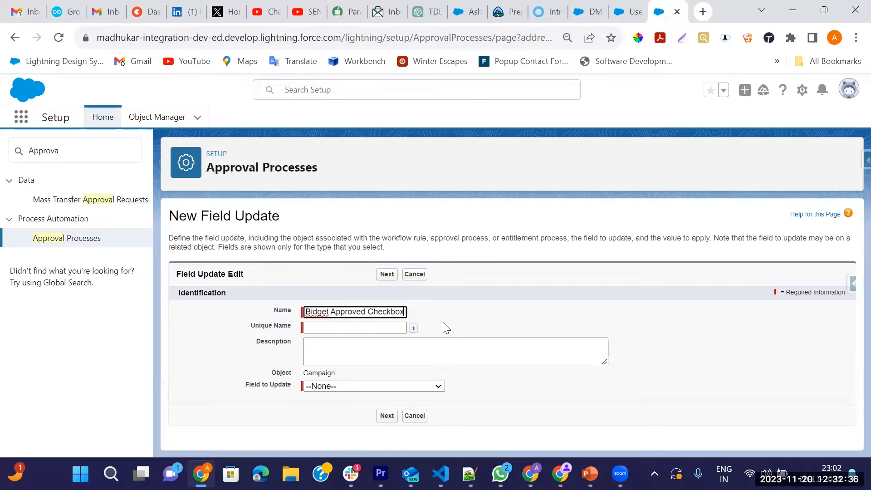
Step: Make the field update set Budget Approved to True and save it
key("Tab")
left_click(317, 389)
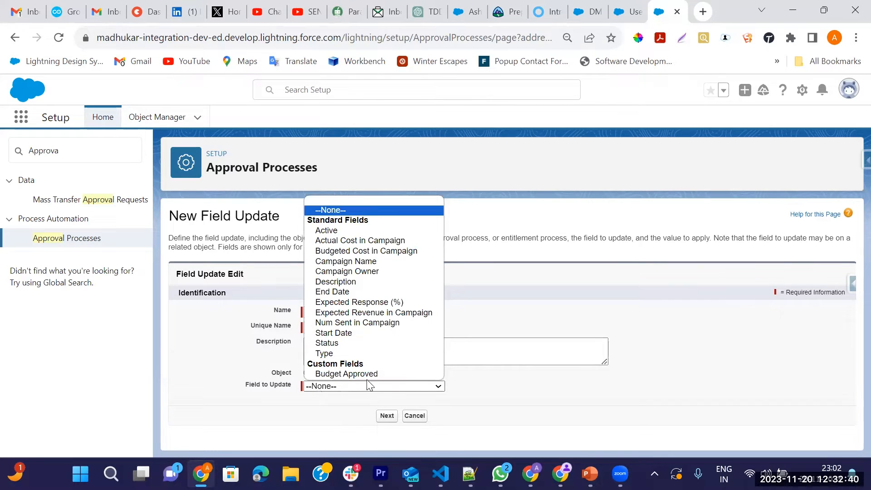
left_click(341, 375)
scroll(393, 373, "down", 2)
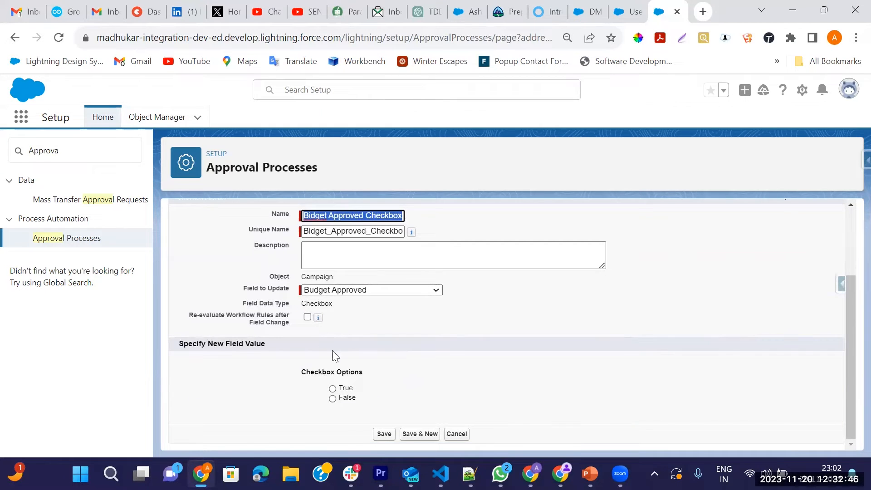
left_click(332, 388)
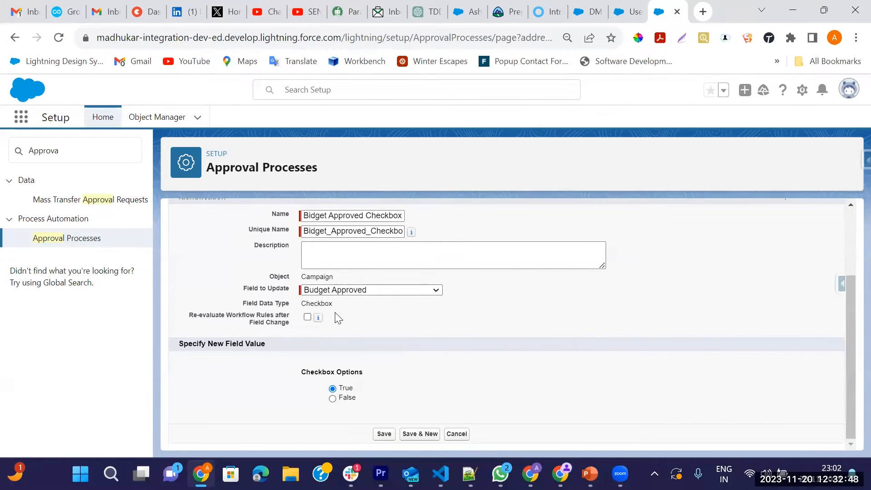
left_click(379, 434)
scroll(383, 352, "down", 5)
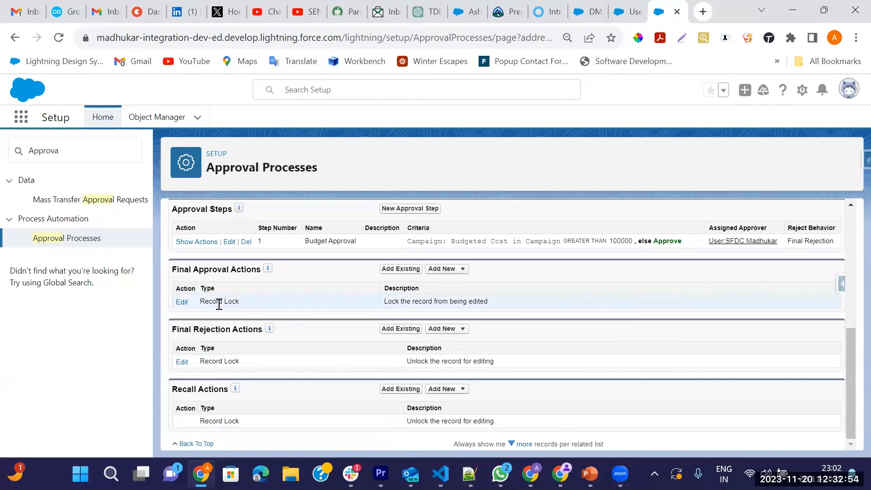
triple_click(336, 241)
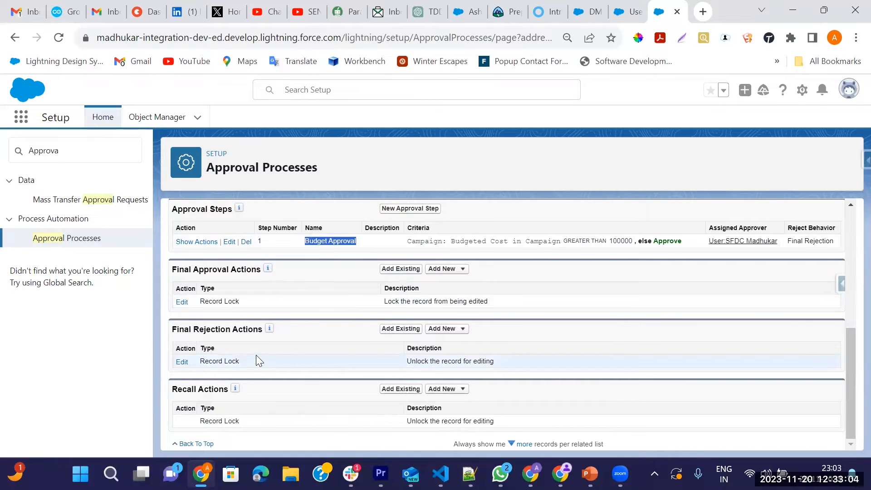
Step: Activate Campaign Budget Approval, confirm with OK, and return to the DM Campaign to Top Customers record
scroll(304, 374, "up", 7)
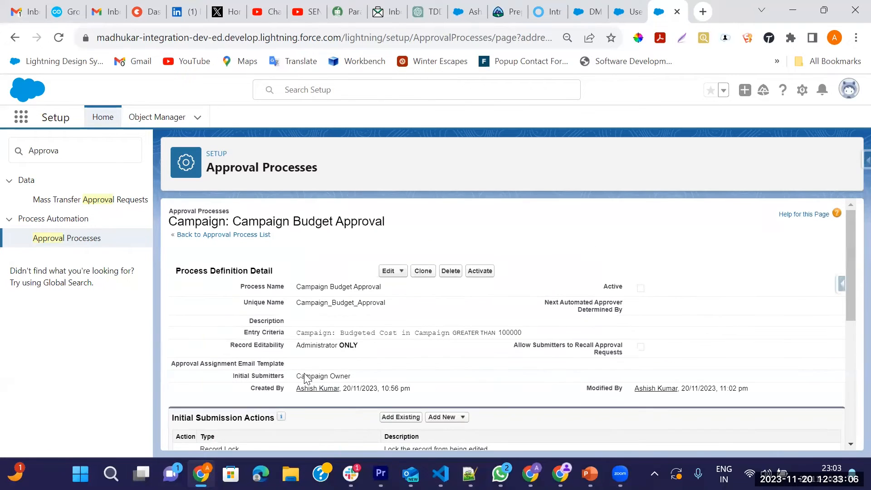
left_click(480, 271)
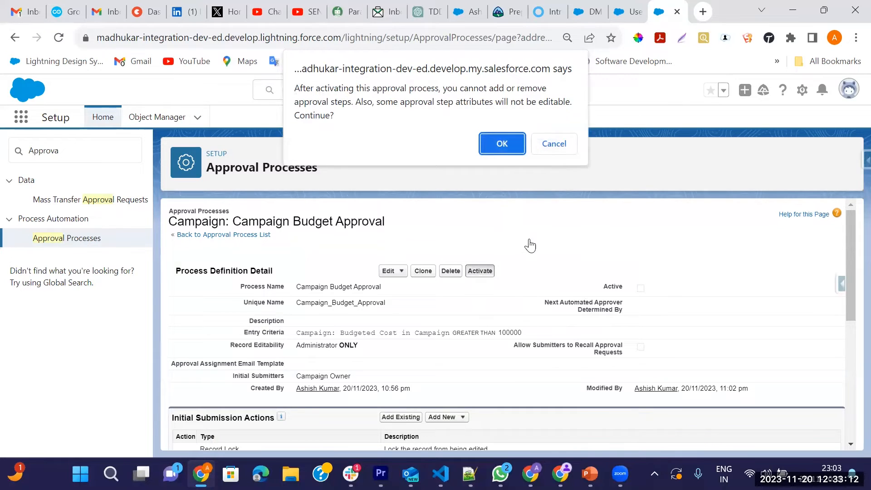
left_click(502, 142)
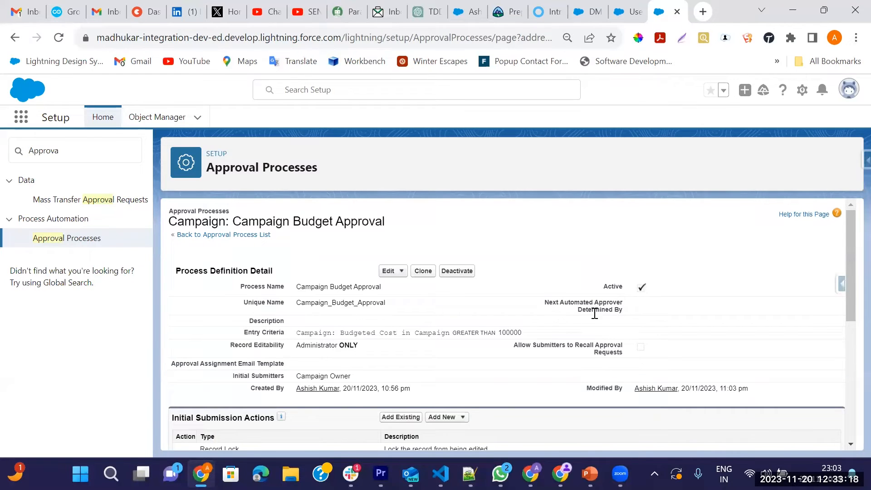
left_click_drag(608, 286, 655, 284)
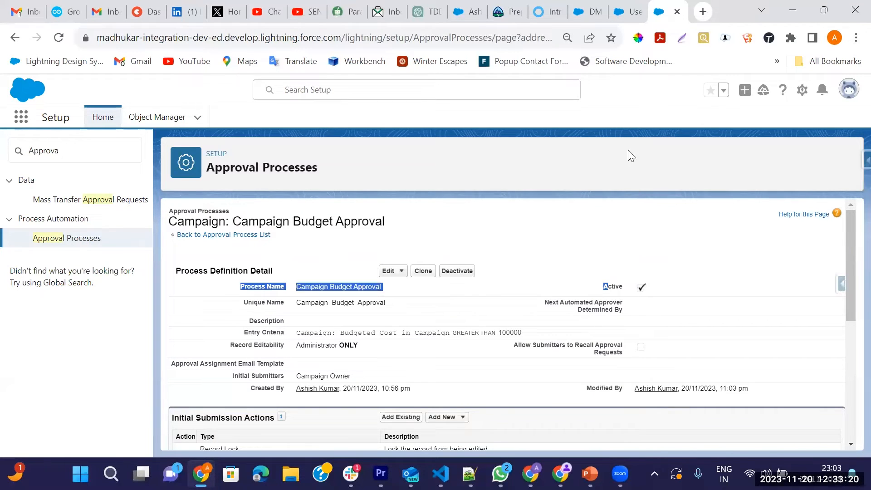
left_click(604, 18)
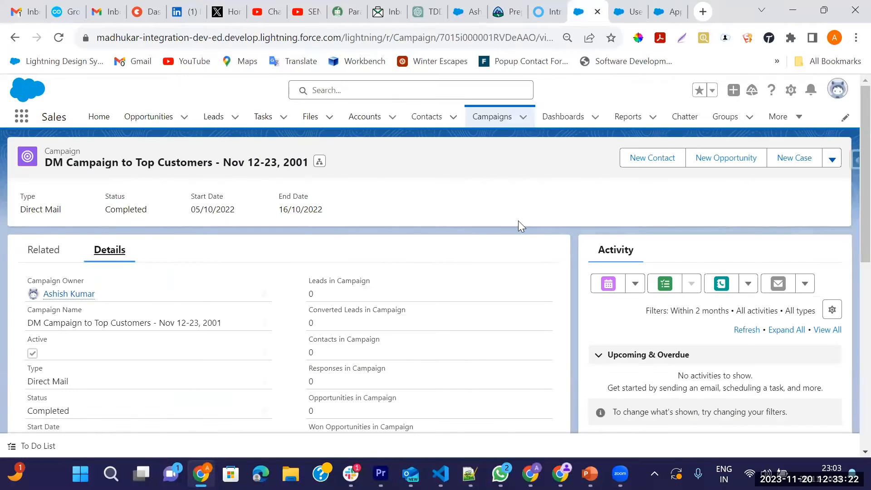
left_click(832, 161)
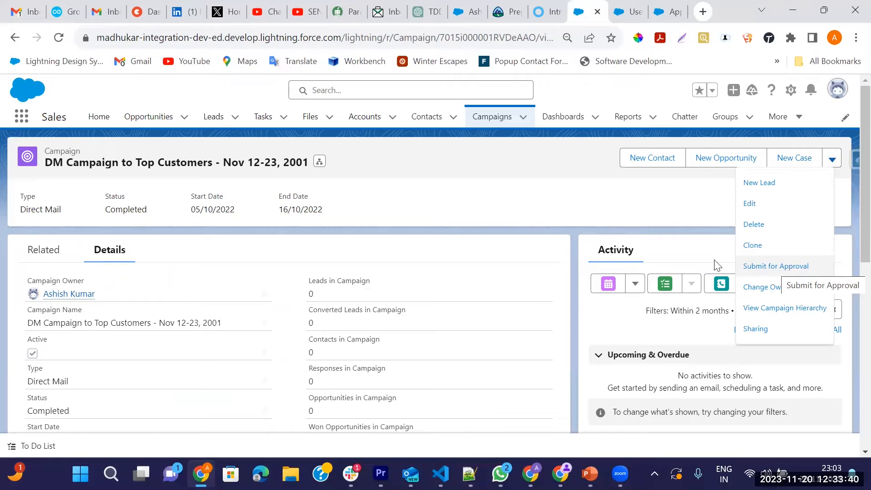
left_click(469, 224)
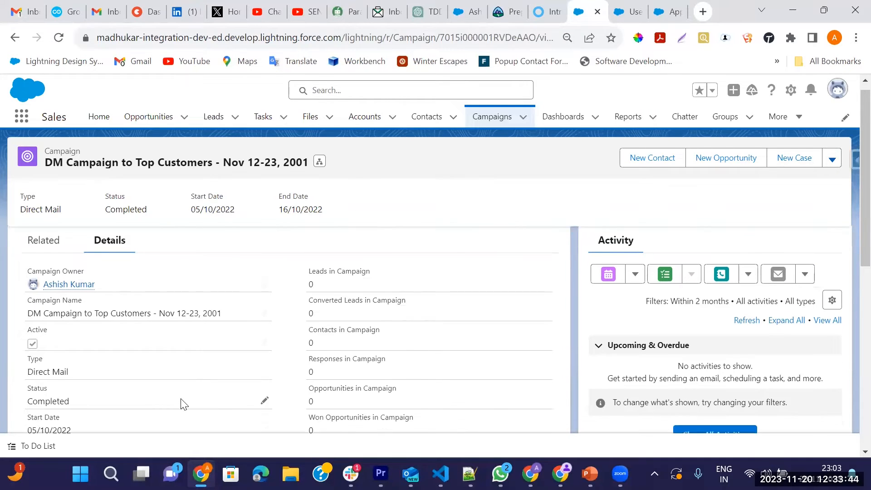
scroll(180, 347, "down", 5)
scroll(179, 346, "up", 5)
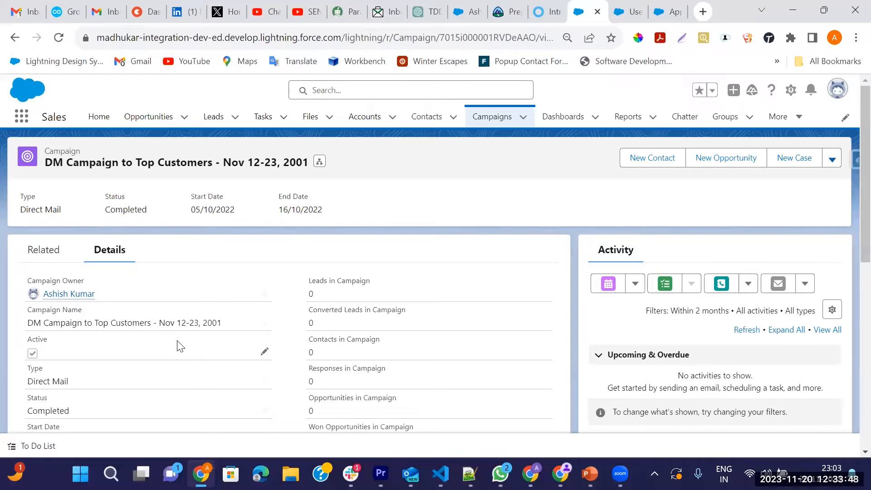
left_click(832, 159)
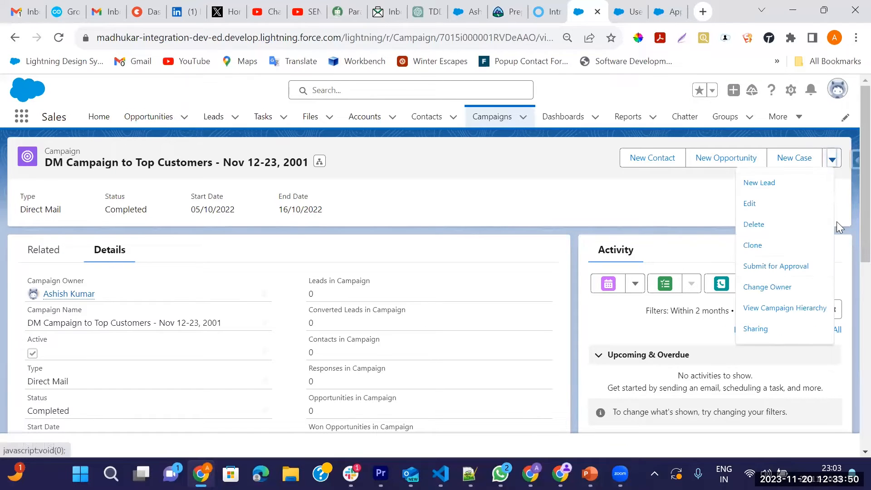
left_click(780, 268)
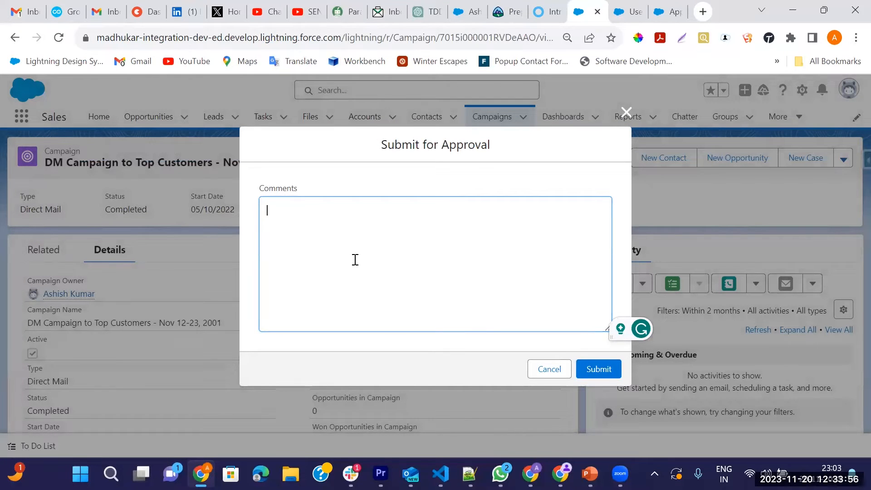
type("Budget will b")
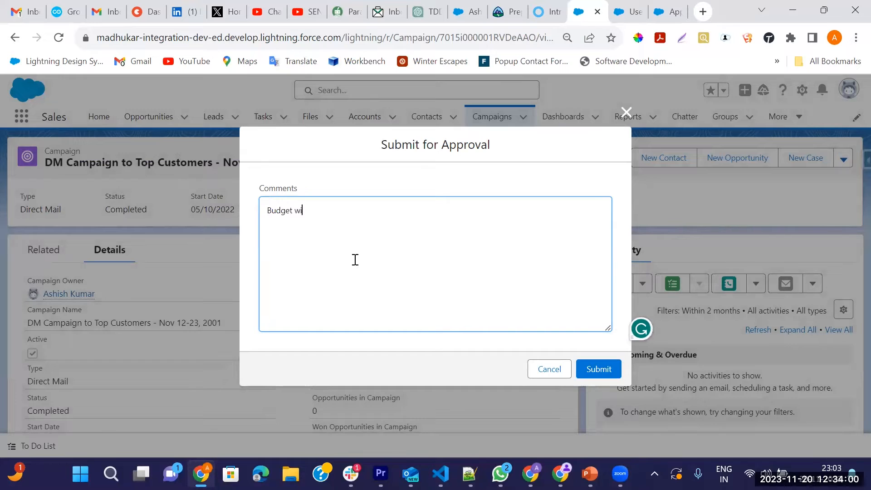
type("e 1")
left_click(599, 370)
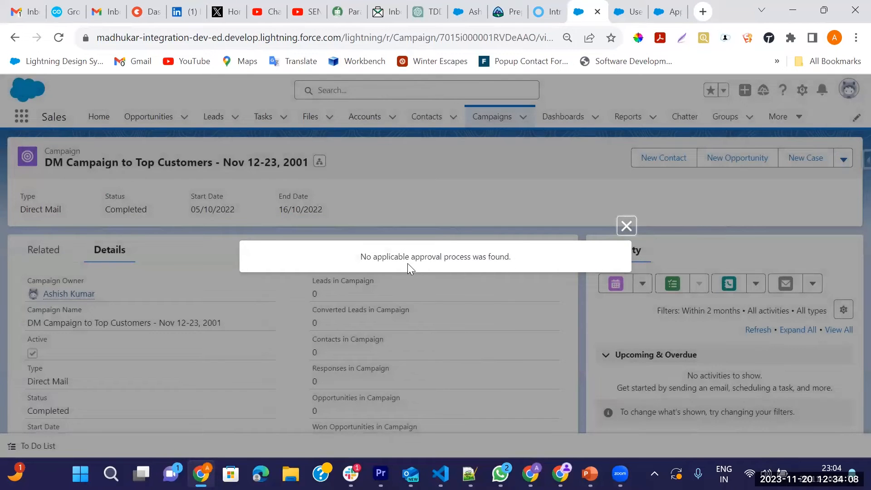
left_click(627, 226)
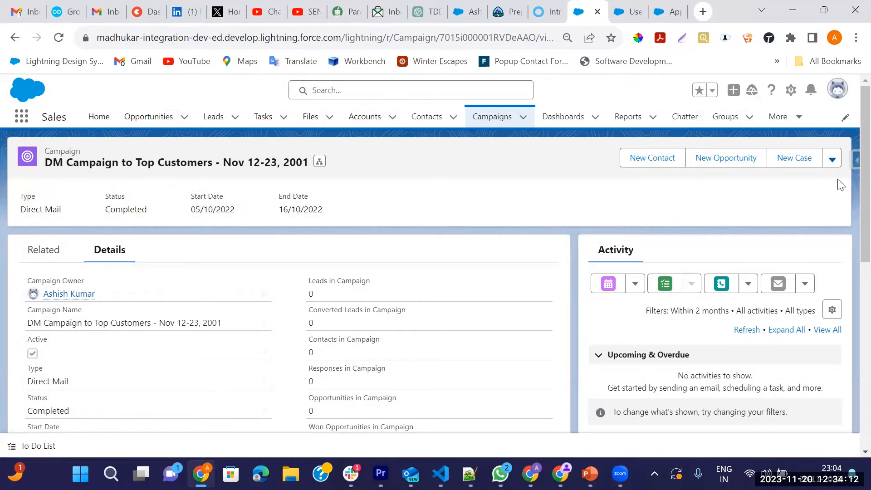
Step: Open and close the campaign's record actions list twice while scrolling the record page
left_click(834, 163)
left_click(418, 269)
scroll(418, 268, "down", 1)
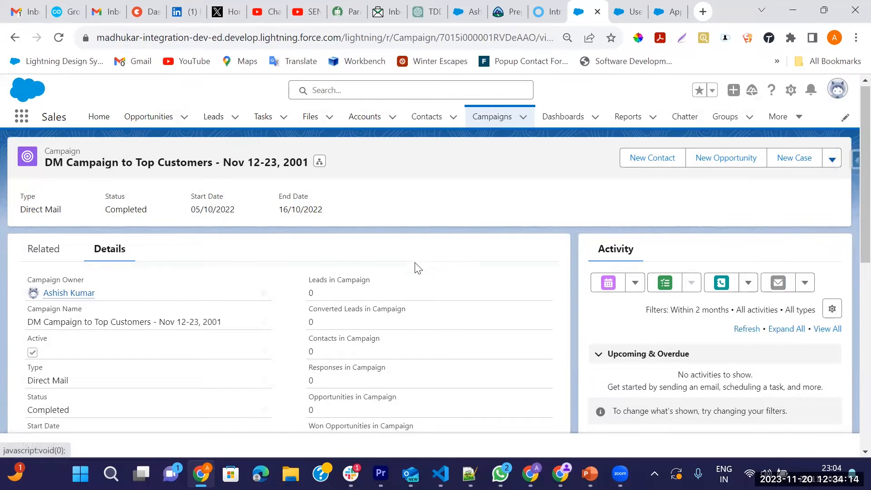
scroll(418, 269, "down", 3)
scroll(346, 267, "up", 3)
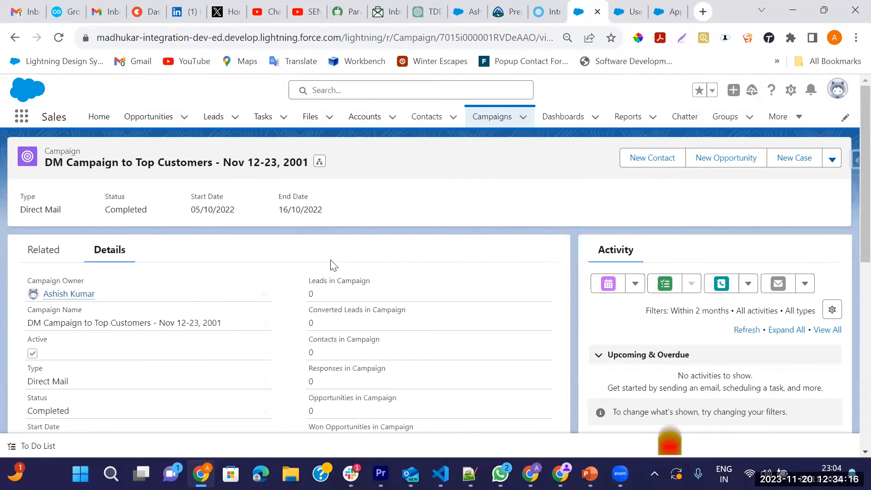
scroll(152, 336, "down", 10)
scroll(50, 339, "up", 8)
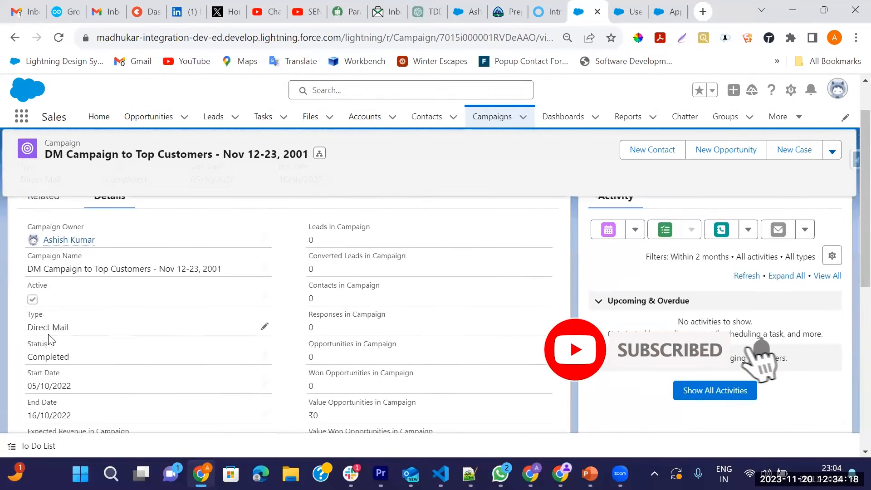
scroll(50, 340, "up", 2)
left_click(832, 160)
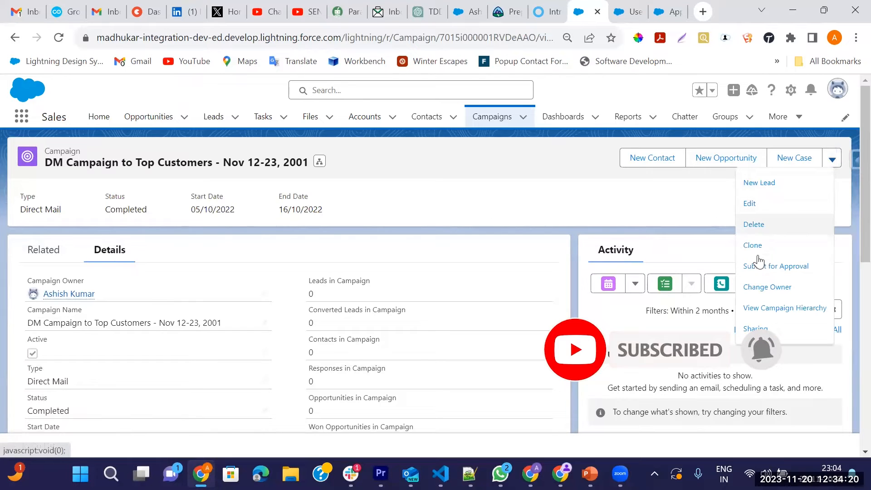
left_click(568, 223)
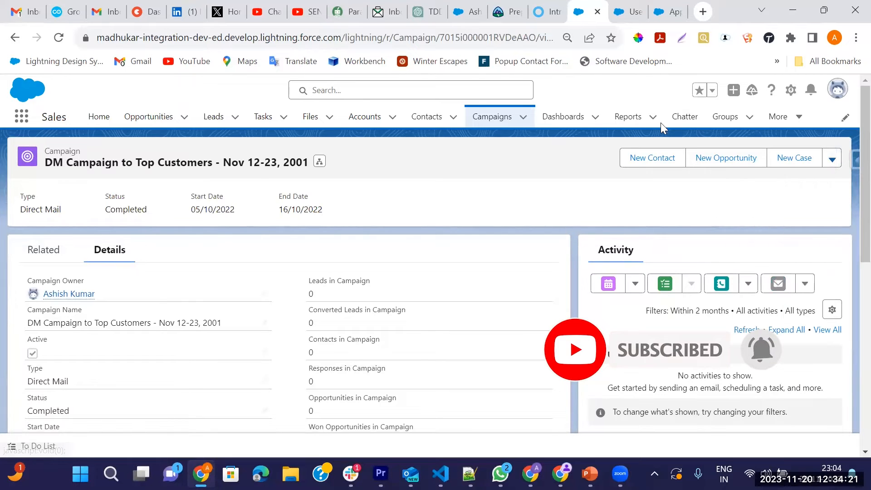
Step: Review the Campaign Budget Approval process's entry criteria and steps, then return to Setup users
left_click(628, 10)
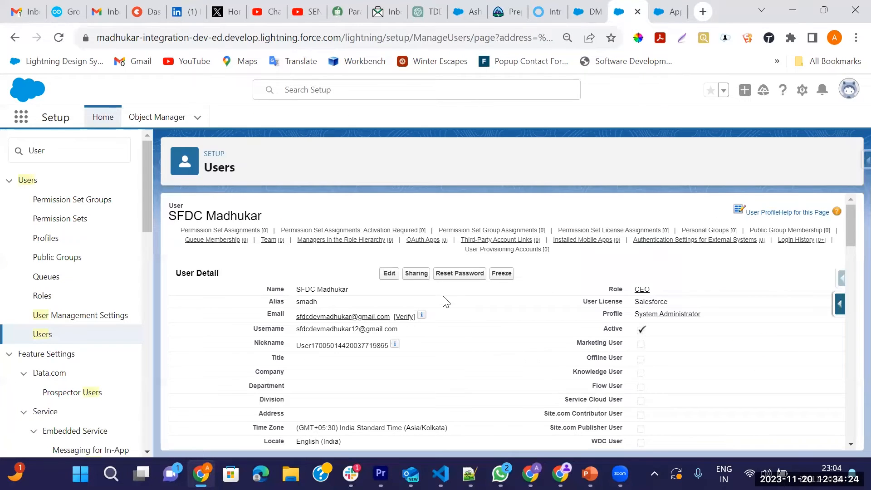
left_click(669, 11)
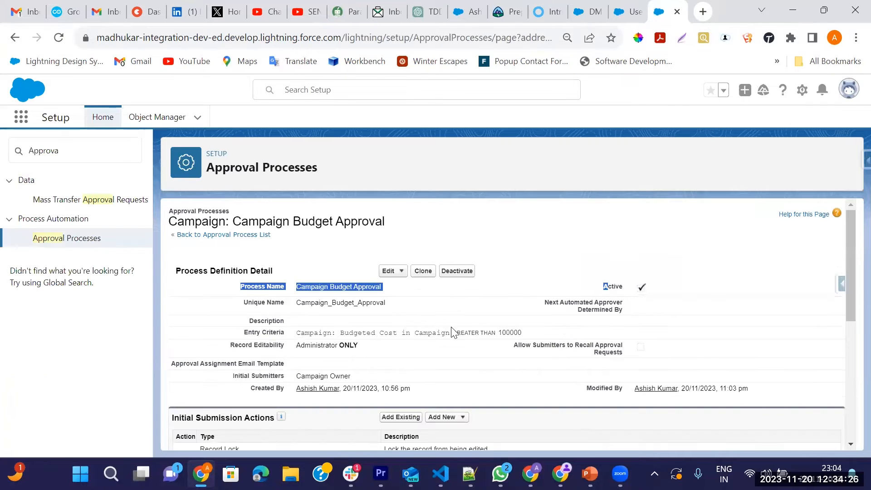
left_click(329, 248)
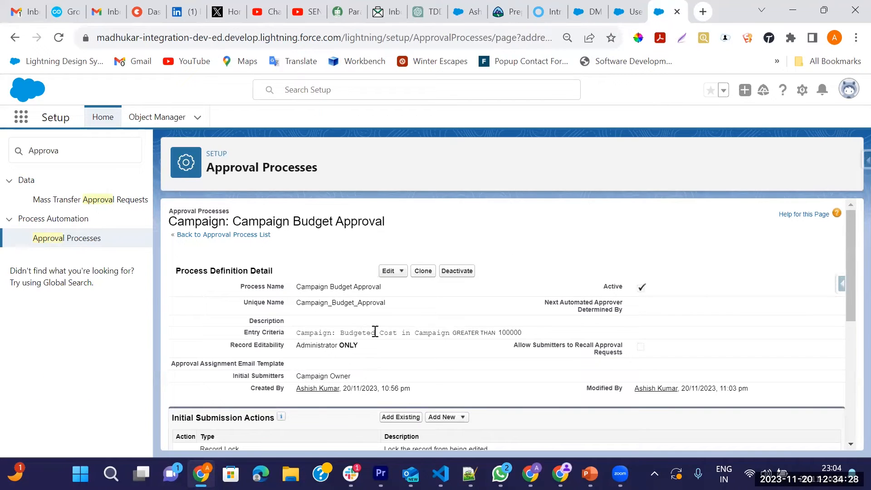
scroll(434, 326, "down", 1)
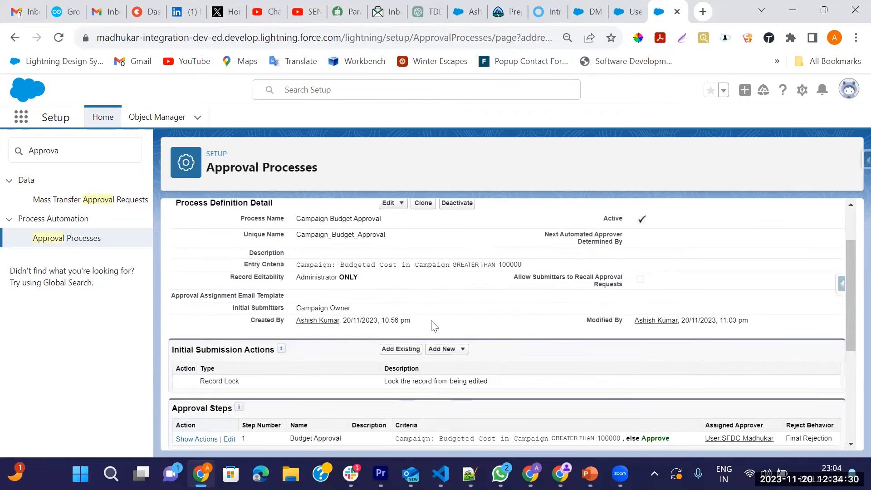
scroll(352, 393, "down", 2)
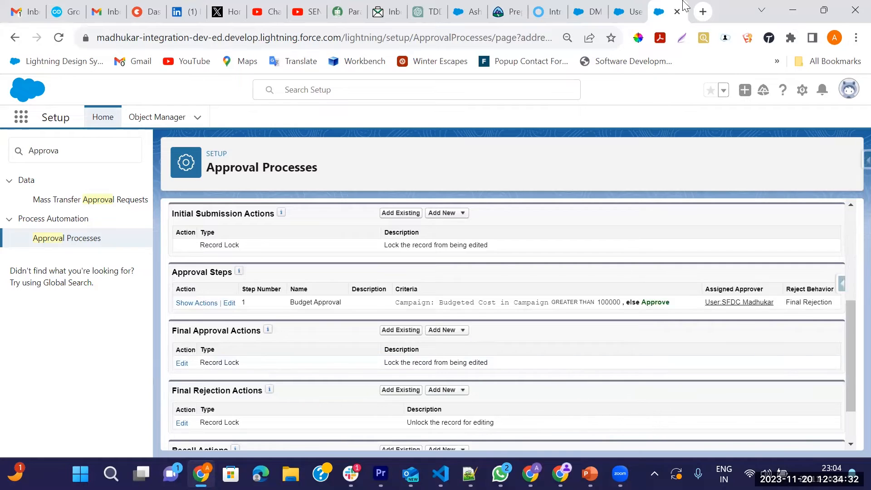
left_click(635, 10)
Step: Search Setup Quick Find for 'flow', open the Flows list, and start a New Flow
left_click(79, 147)
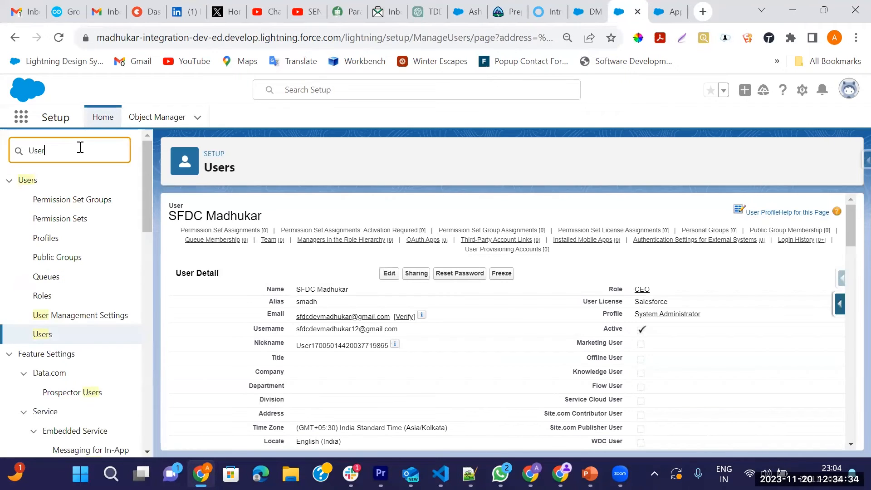
key("BackSpace")
key("BackSpace")
key("BackSpace")
type("f")
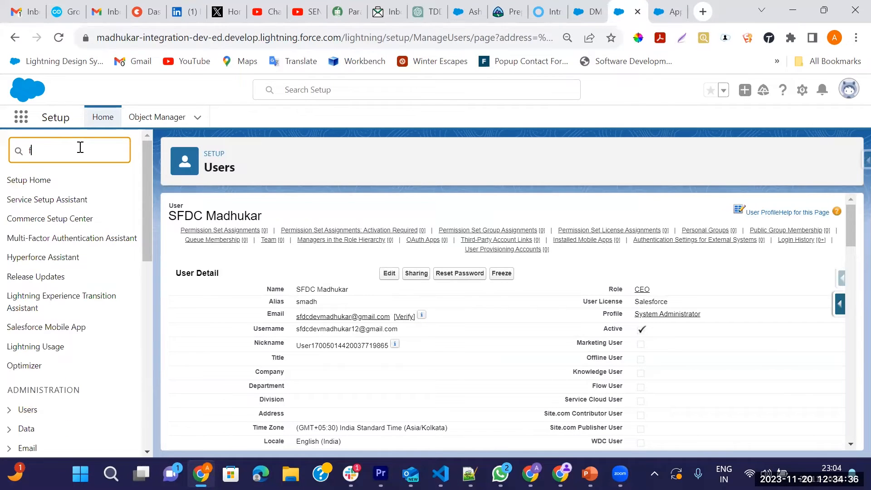
type("low")
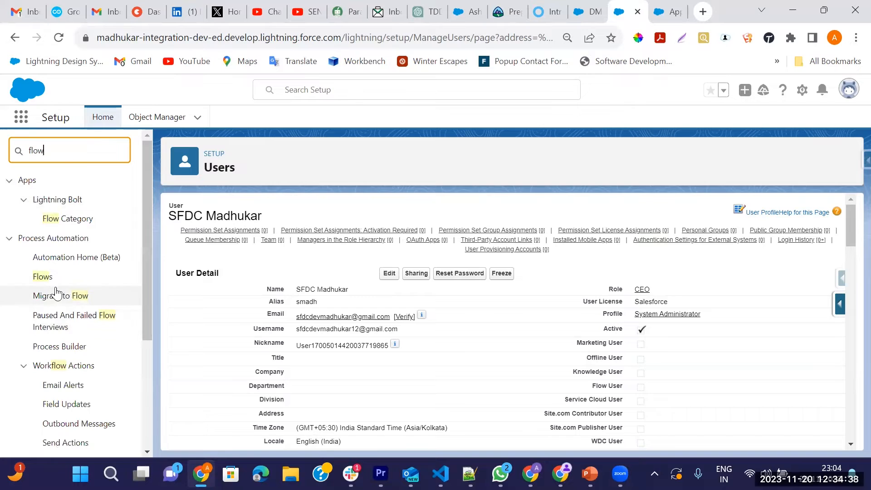
left_click(49, 279)
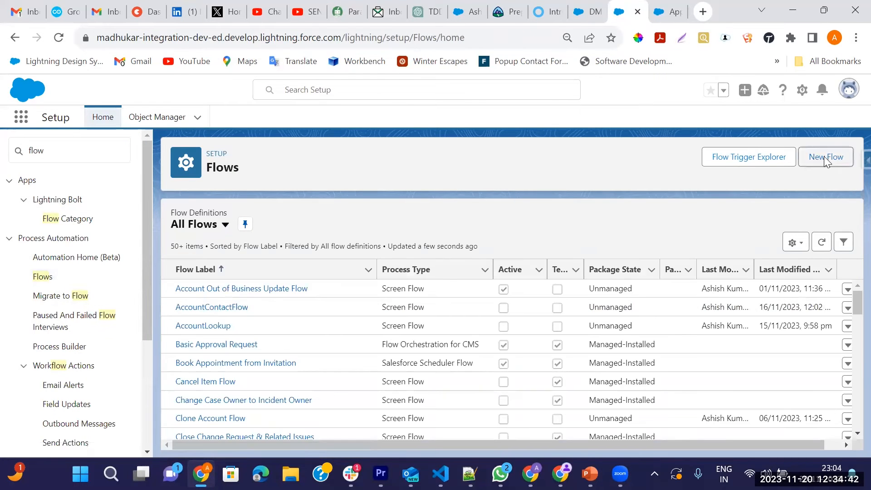
left_click(823, 156)
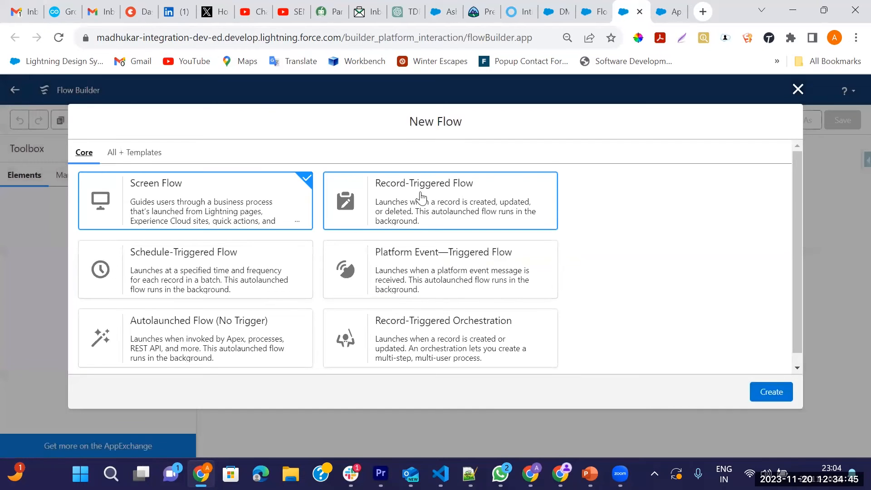
Step: Create a Record-Triggered Flow on Campaign, triggered when a record is created or updated
left_click(423, 195)
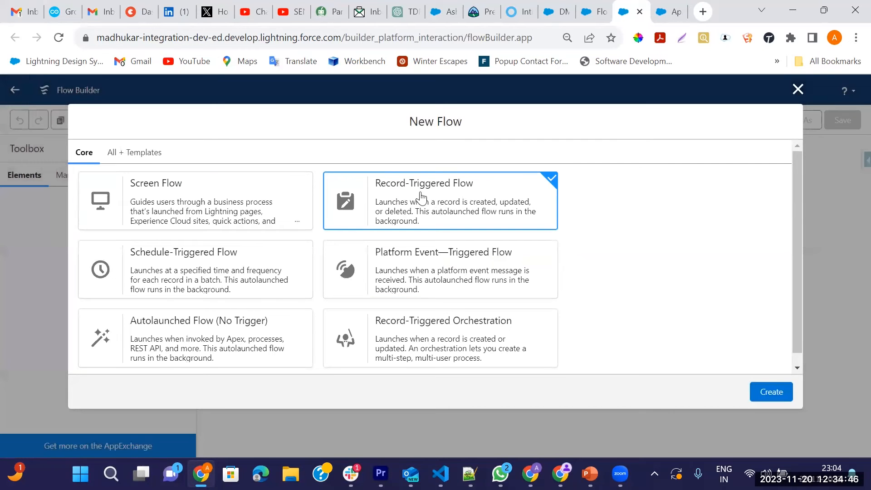
left_click(782, 391)
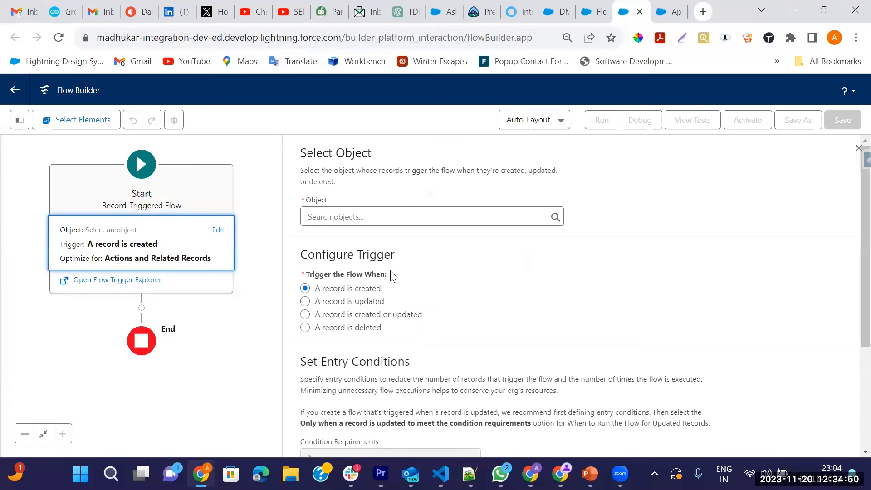
left_click(328, 218)
type("cam")
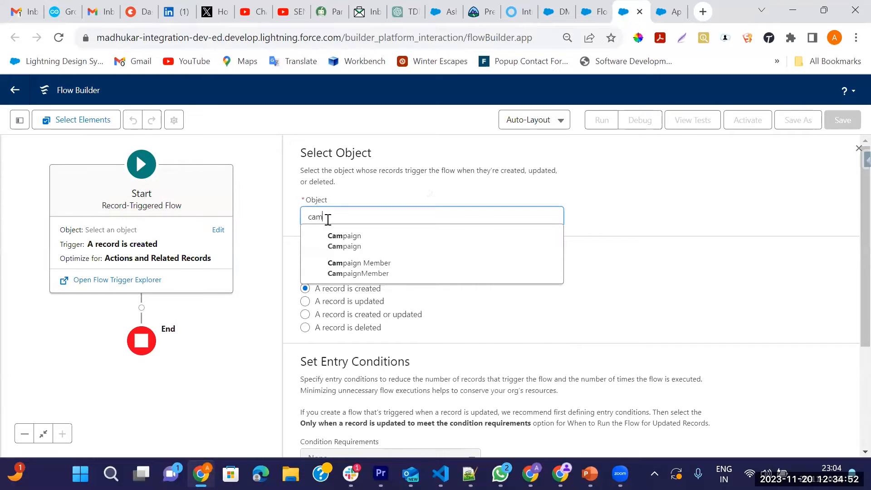
left_click(345, 241)
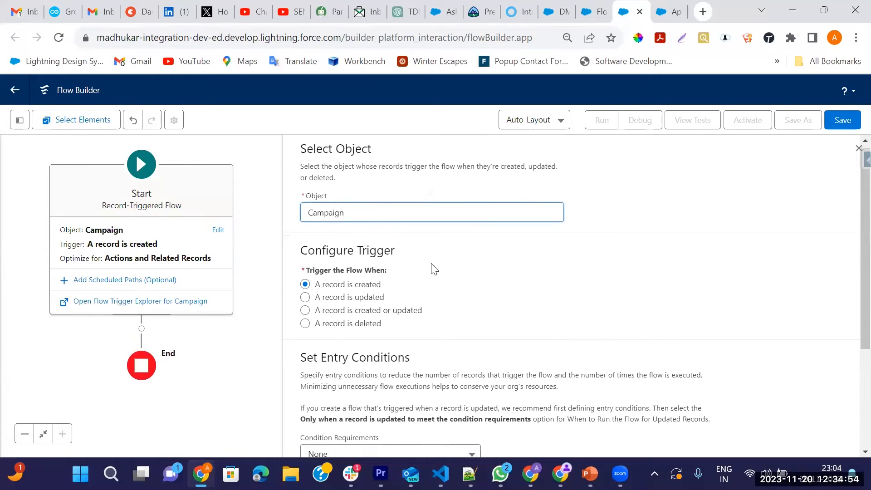
scroll(317, 254, "down", 1)
left_click(305, 248)
scroll(414, 272, "down", 2)
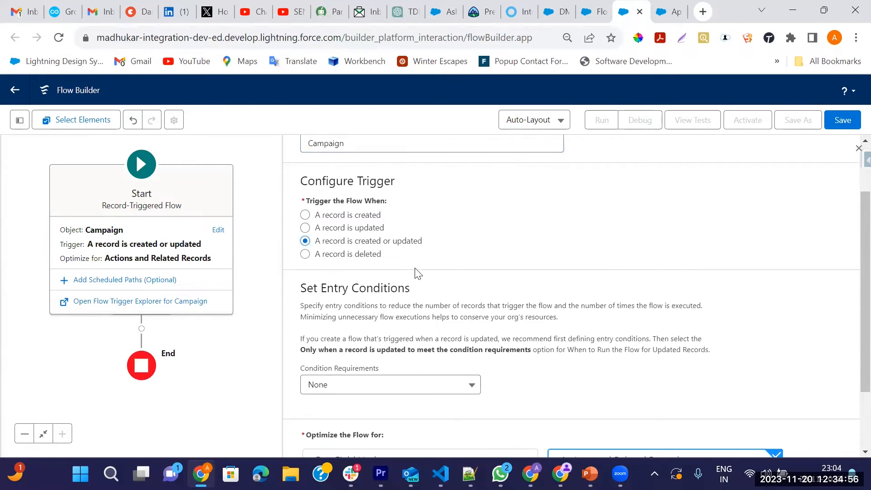
left_click(358, 298)
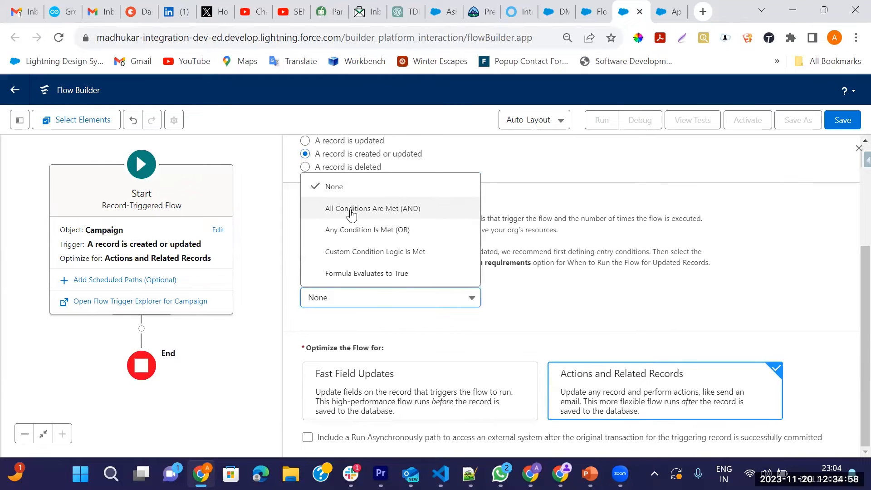
Step: Require all conditions (AND) and add the entry condition IsActive Equals True
left_click(372, 208)
left_click(387, 223)
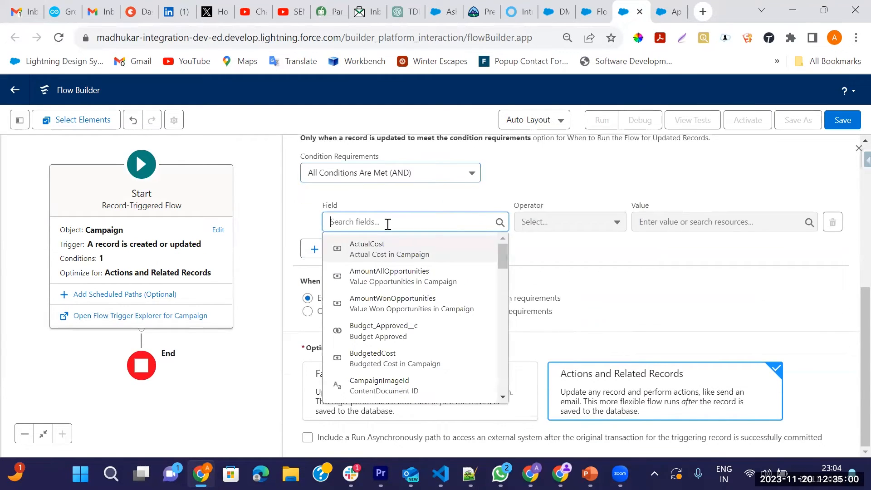
type("is")
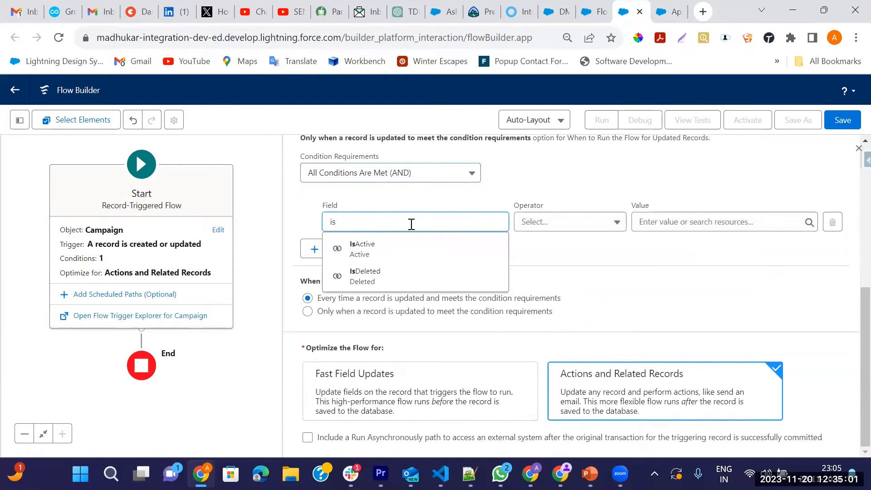
left_click(410, 248)
left_click(666, 216)
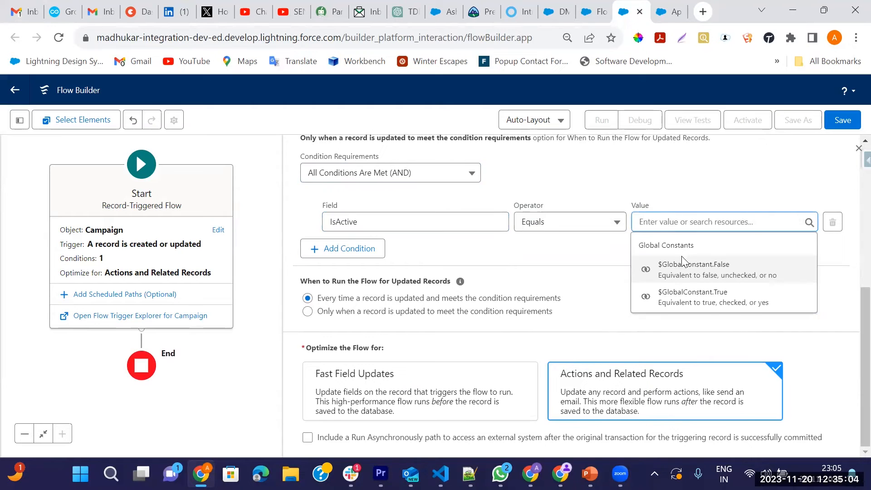
left_click(685, 297)
Step: Add a second condition BudgetedCost Greater Than 100000 and close the Start settings
left_click(355, 250)
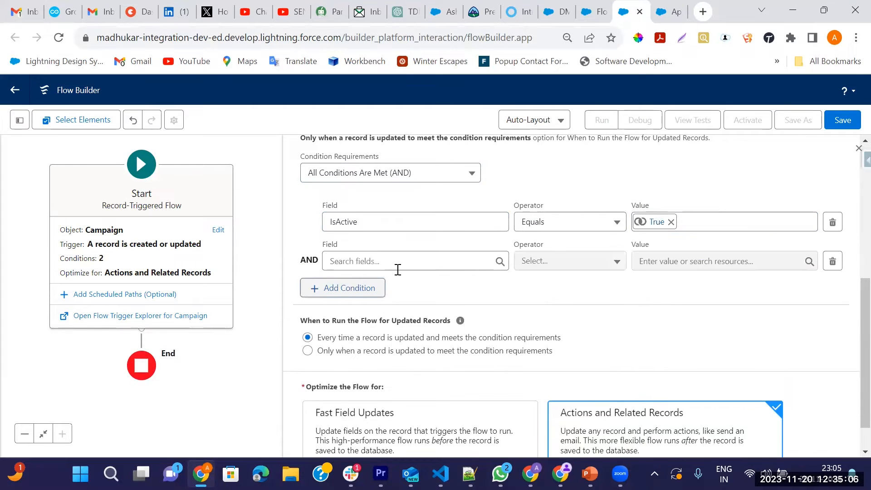
left_click(391, 265)
type("a")
key("BackSpace")
type("bu")
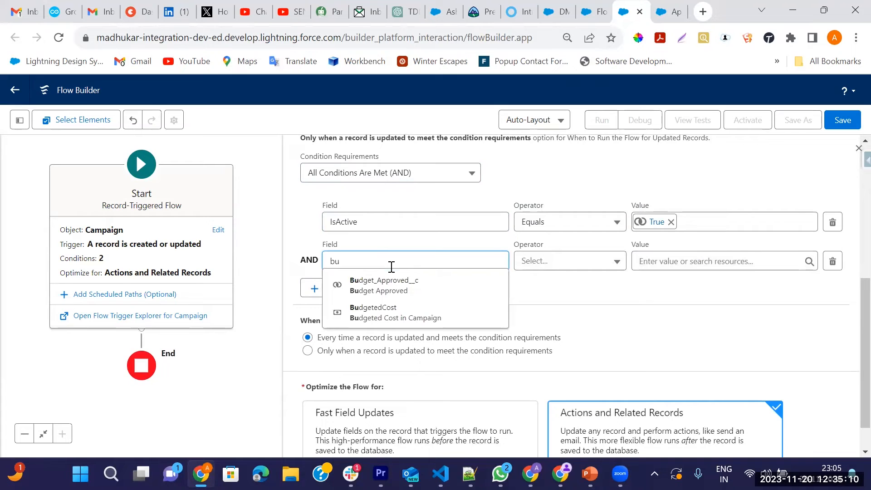
left_click(375, 318)
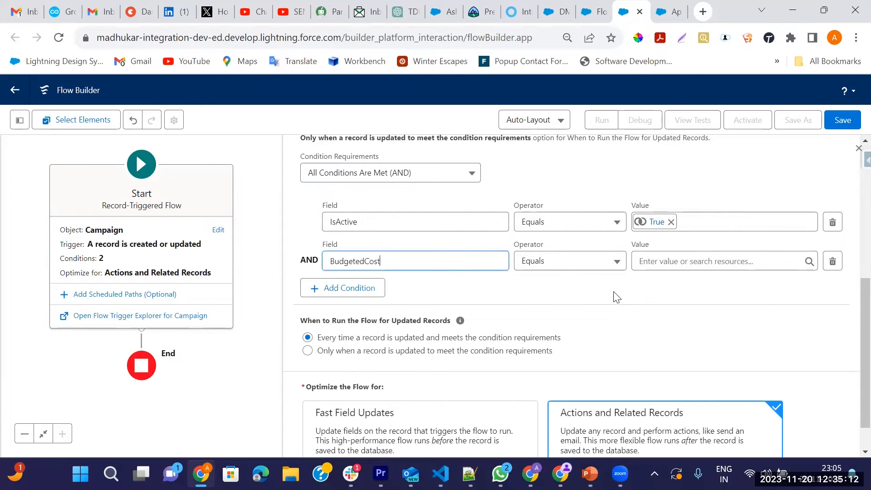
left_click(554, 268)
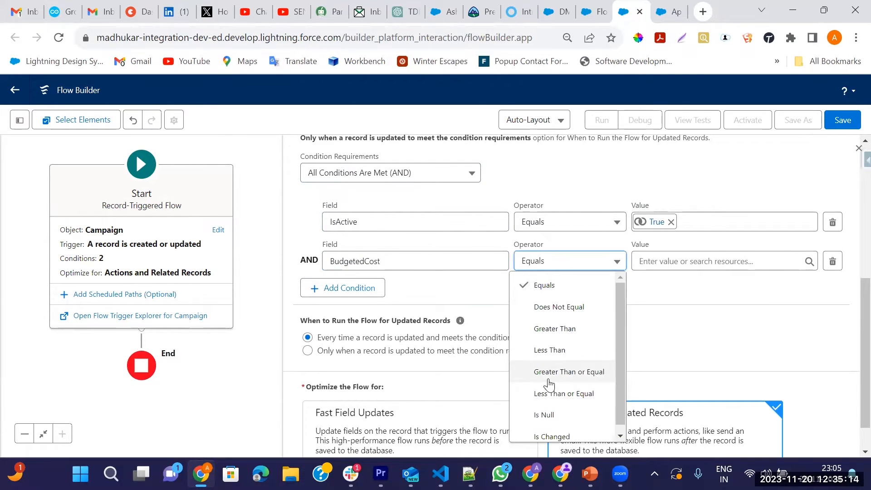
left_click(554, 328)
left_click(649, 262)
type("100000")
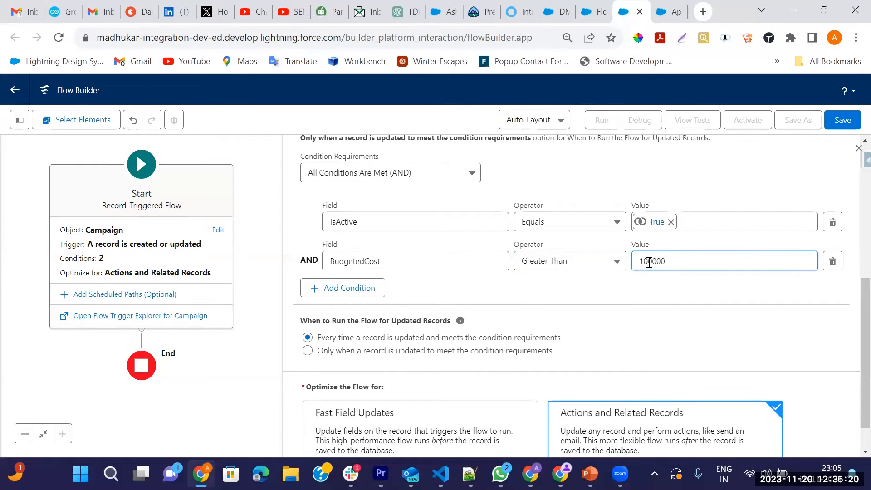
left_click(654, 311)
scroll(473, 434, "down", 1)
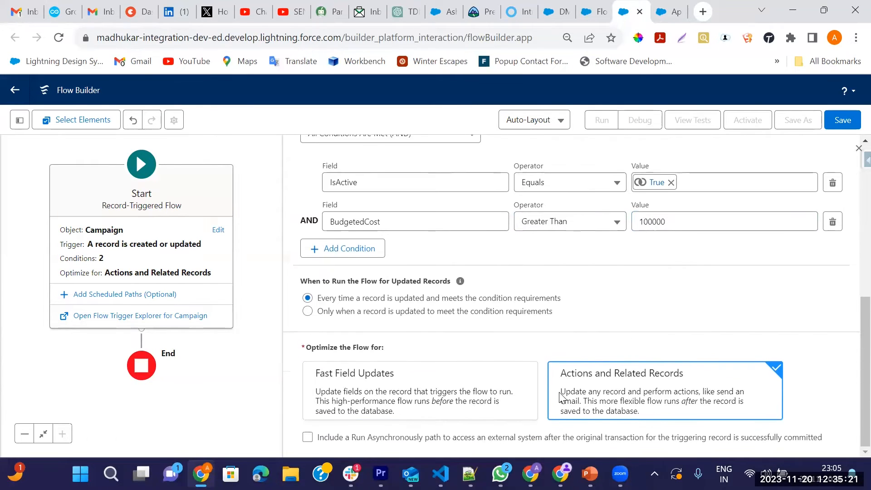
left_click(856, 150)
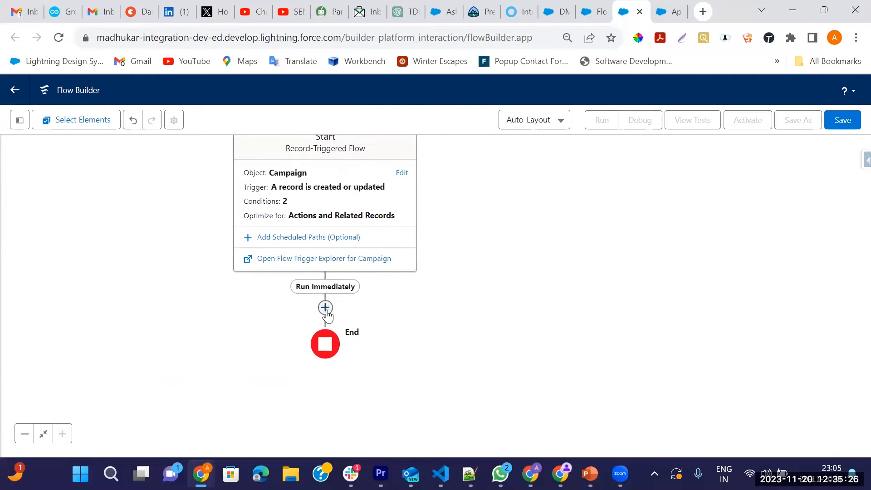
left_click(325, 308)
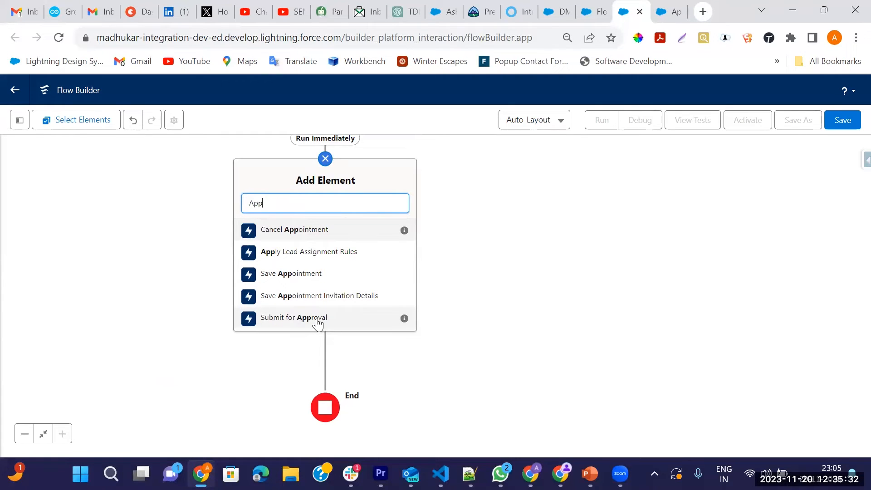
Step: Add a Submit for Approval action labelled 'Campaign Budget Approval'
left_click(291, 323)
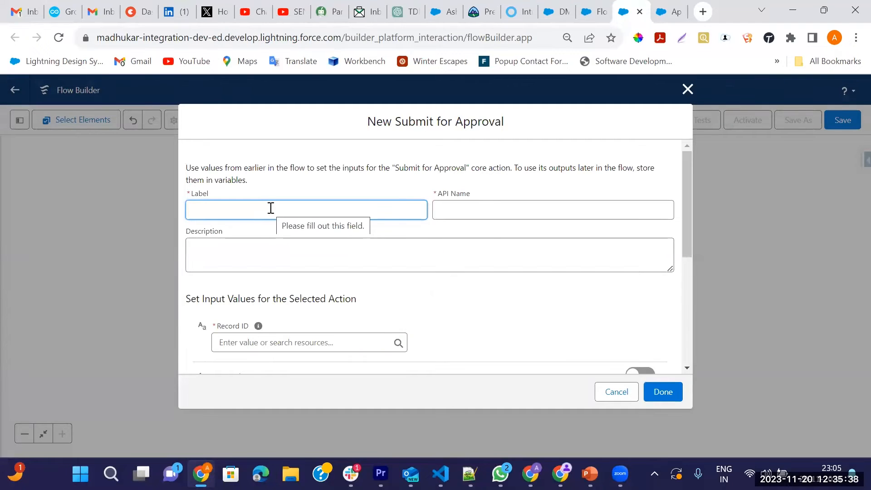
type("Cm")
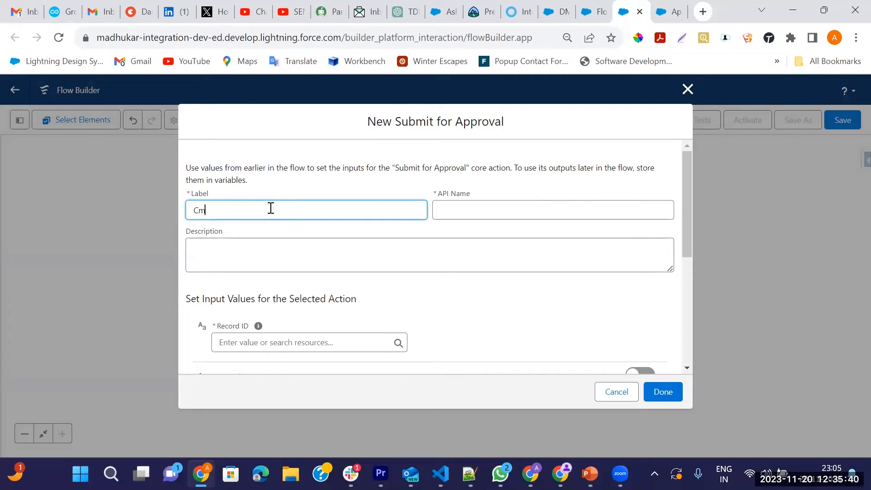
type("mp")
type("l")
key("Tab")
scroll(356, 235, "down", 5)
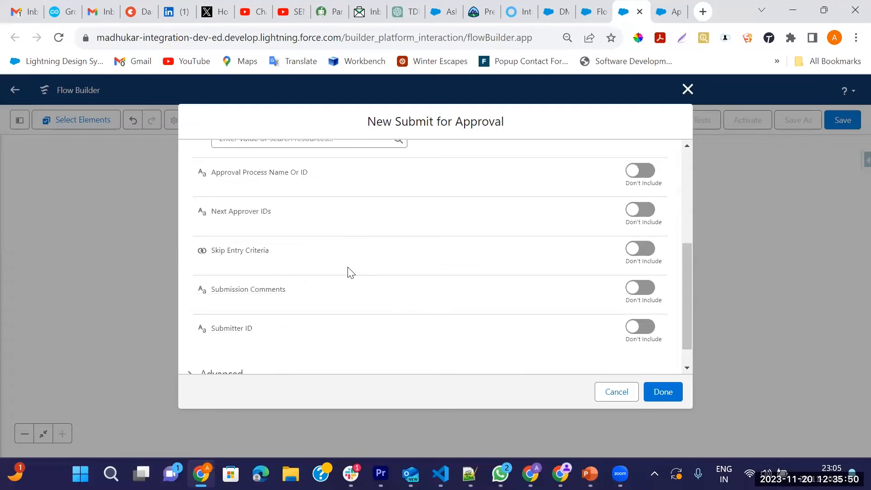
scroll(350, 271, "up", 5)
Step: Set the action's Record ID to {!$Record.Id} and include the Approval Process Name input
left_click(289, 278)
type("r")
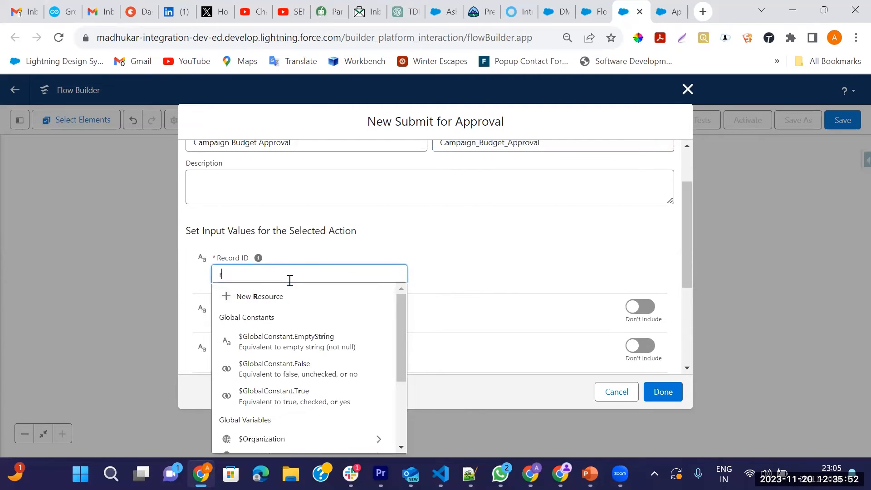
type("eci")
key("BackSpace")
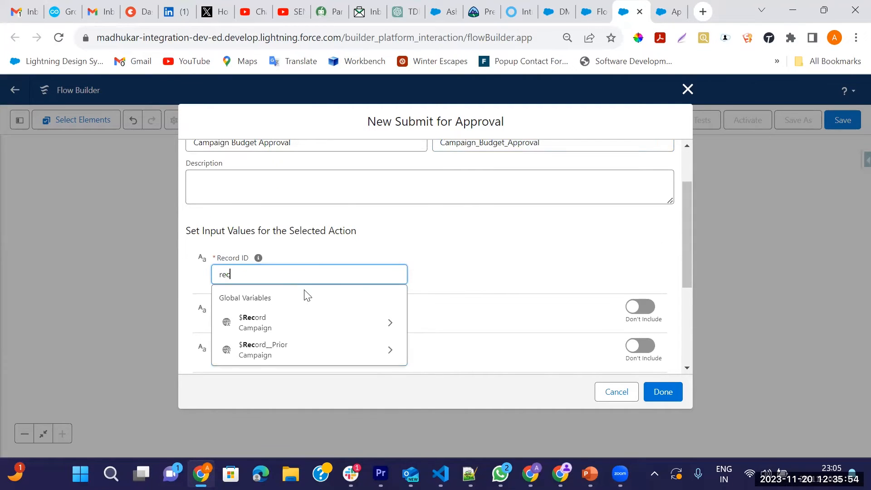
left_click(363, 330)
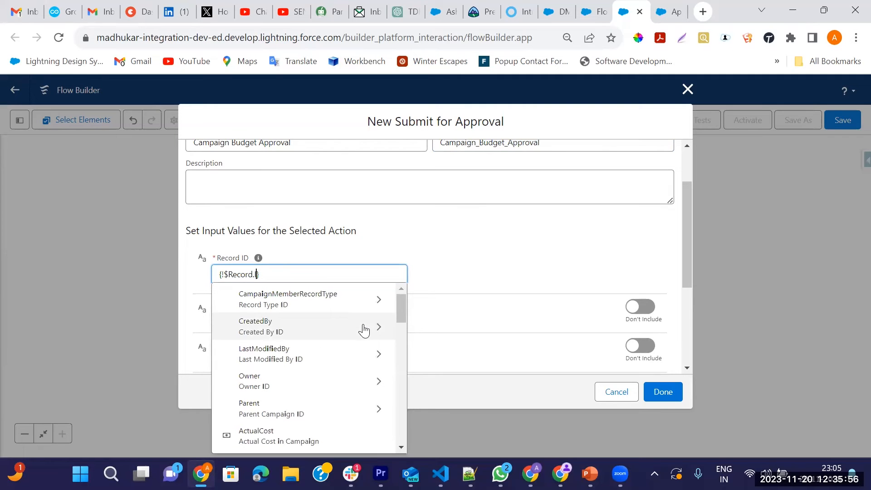
type("Id")
scroll(321, 374, "down", 3)
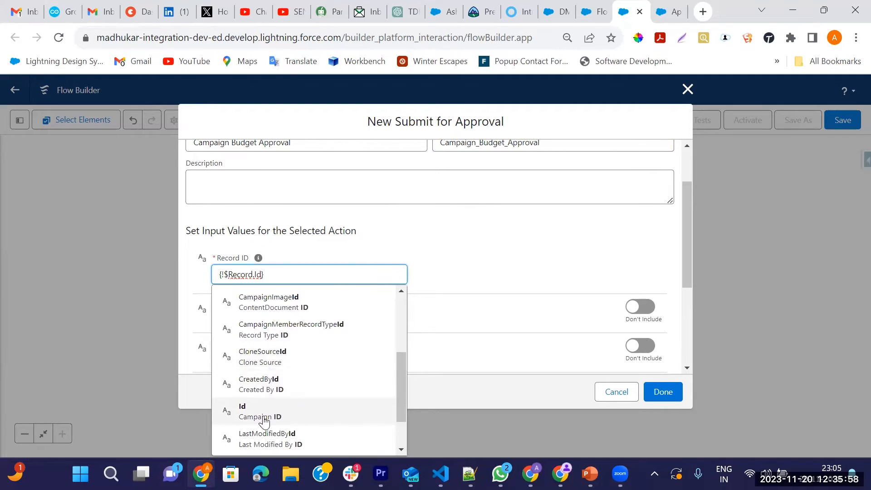
left_click(243, 411)
scroll(374, 295, "down", 1)
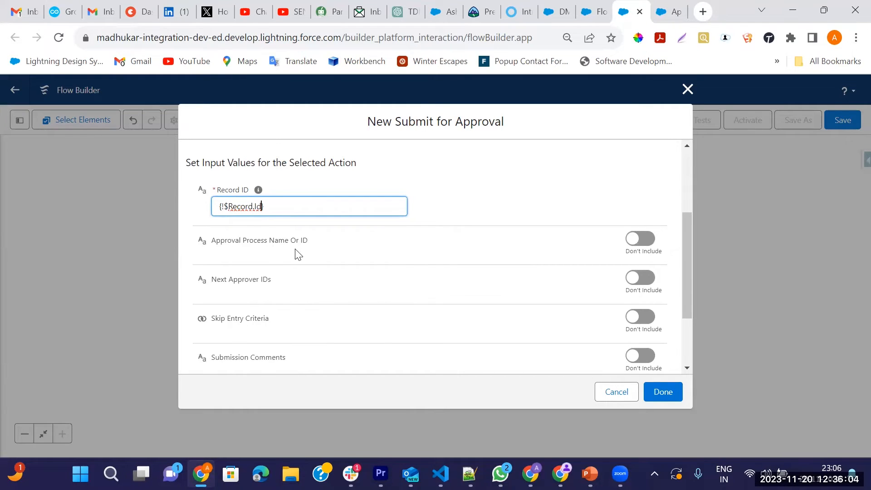
left_click(656, 245)
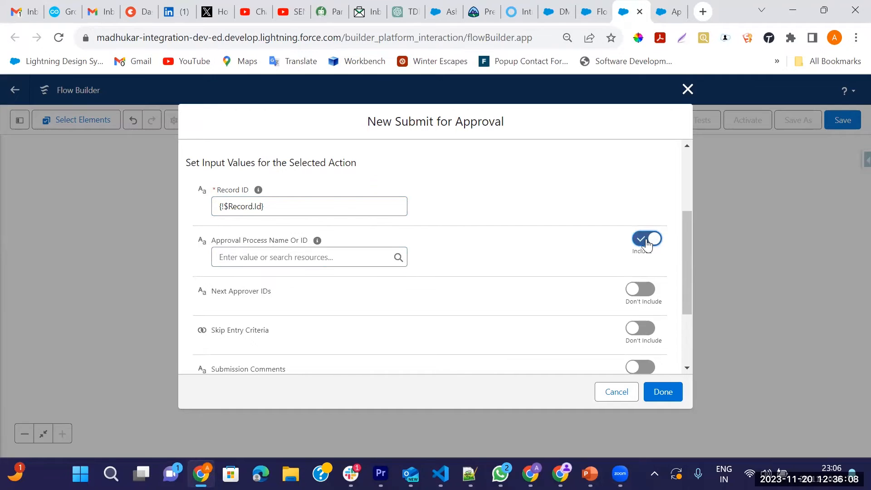
left_click(669, 11)
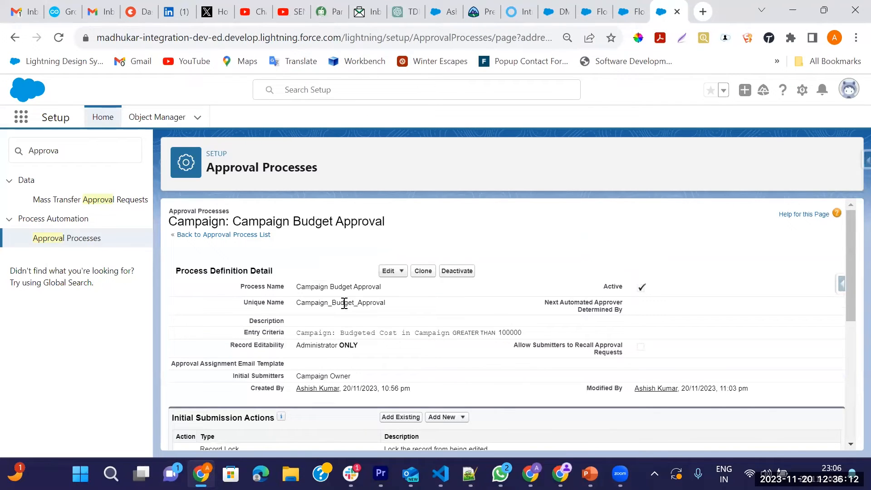
Step: Copy the unique name Campaign_Budget_Approval from Setup and paste it into Approval Process Name Or ID
double_click(345, 304)
key("ctrl+c")
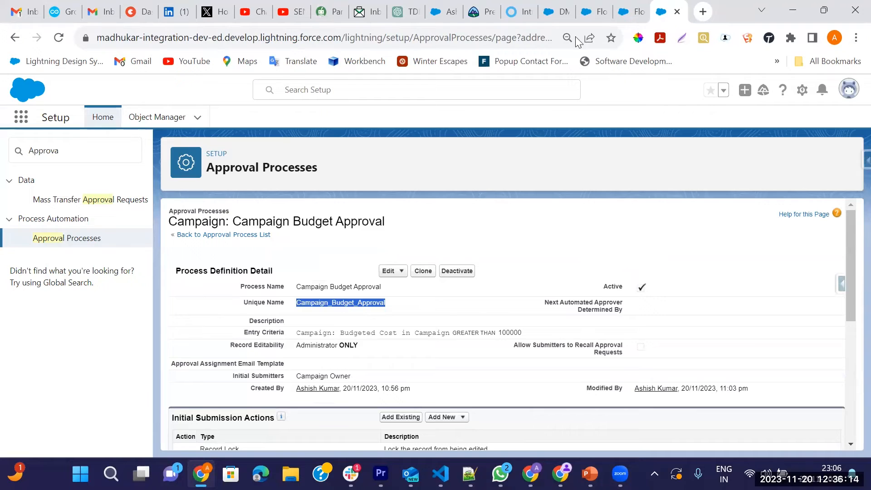
left_click(626, 12)
left_click(319, 258)
key("ctrl+v")
scroll(456, 318, "down", 2)
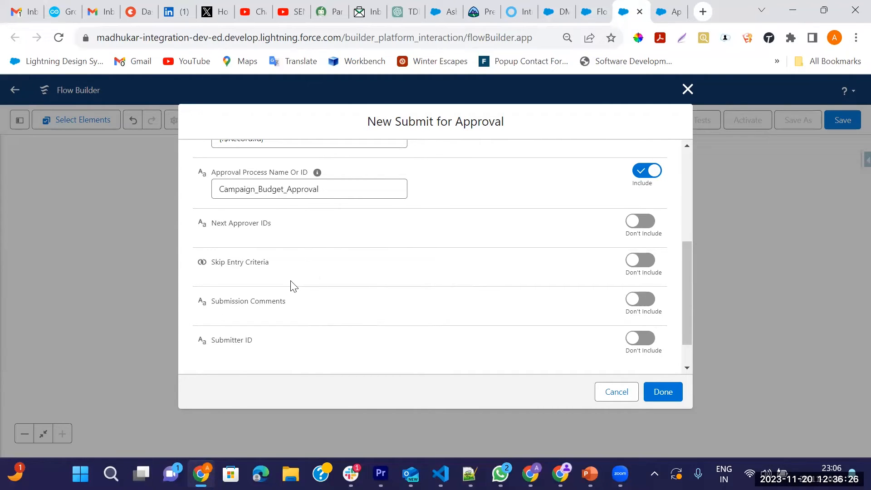
Step: Include the submission comment 'Submitted Approval through Flow' and finish the approval action
scroll(272, 293, "down", 1)
left_click(641, 261)
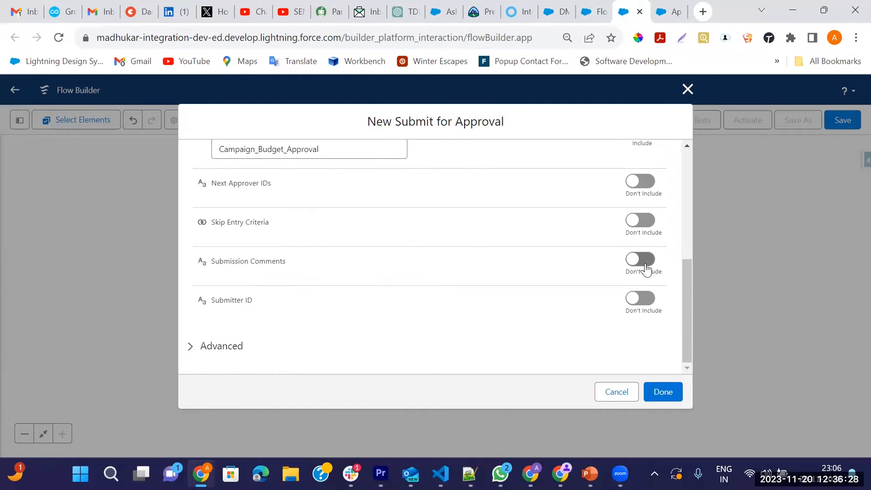
left_click(326, 279)
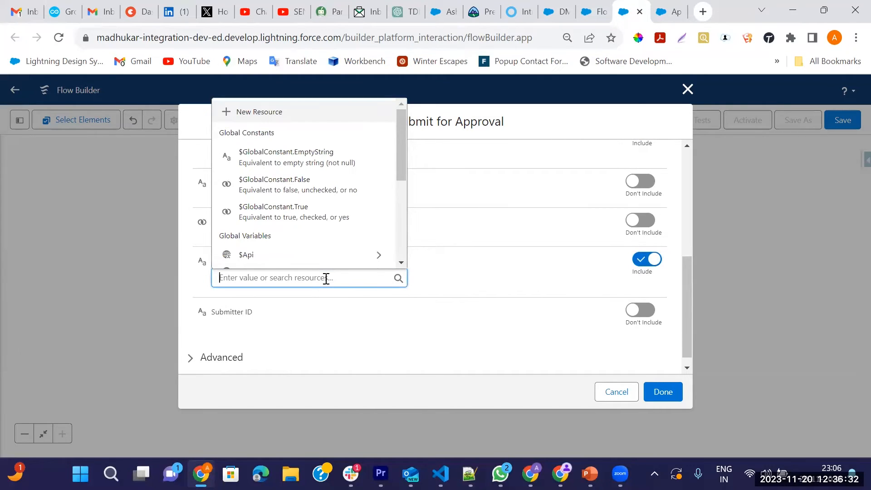
type("S")
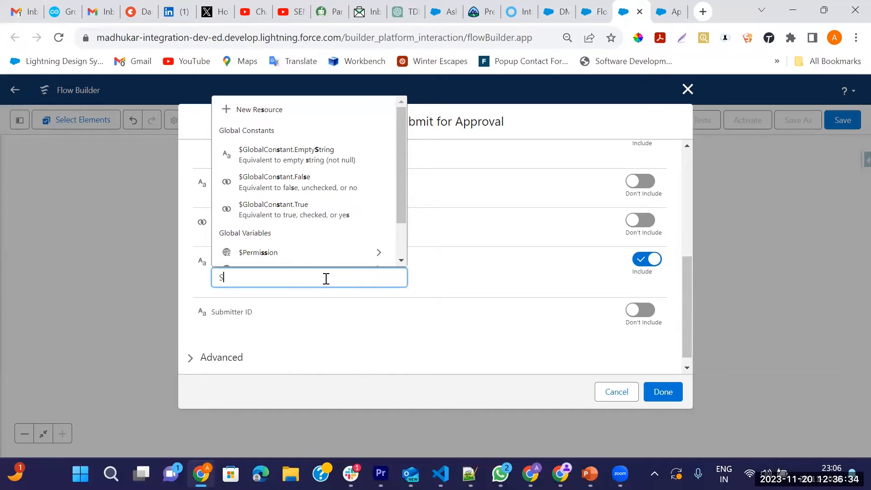
type("um")
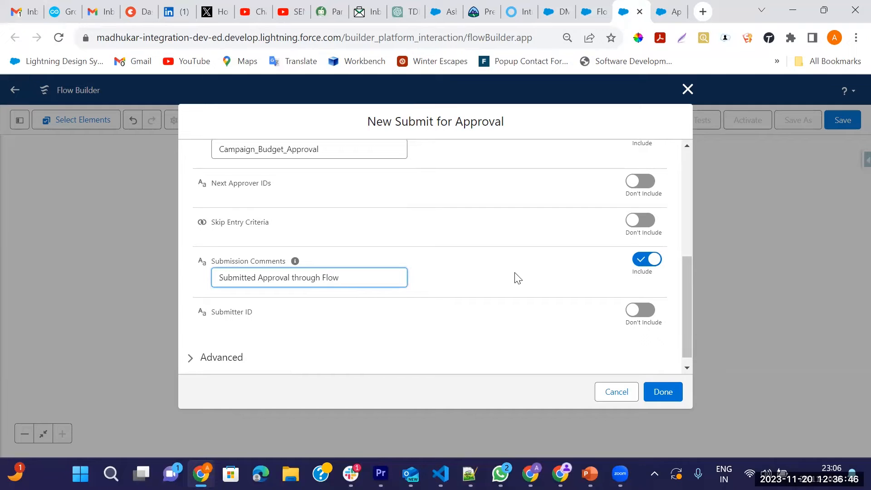
left_click(454, 330)
left_click(657, 394)
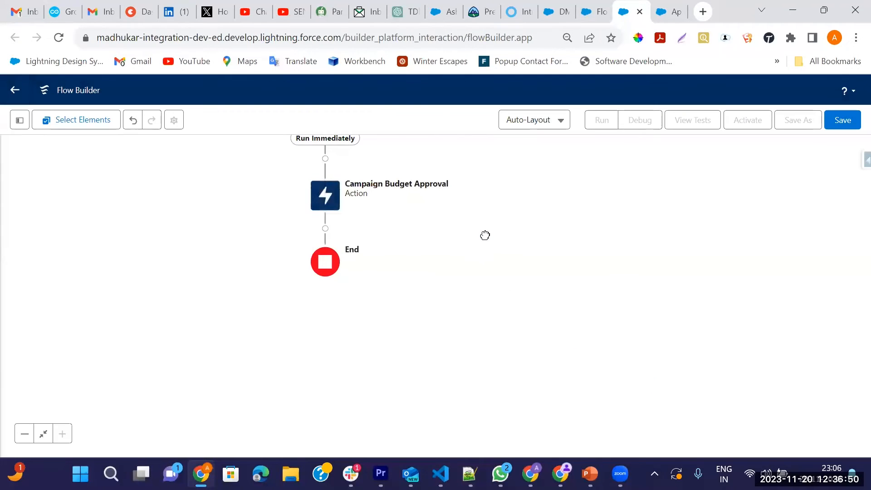
Step: Save the flow as 'Campaign Budget Approval Flow' and activate Version 1
left_click(844, 122)
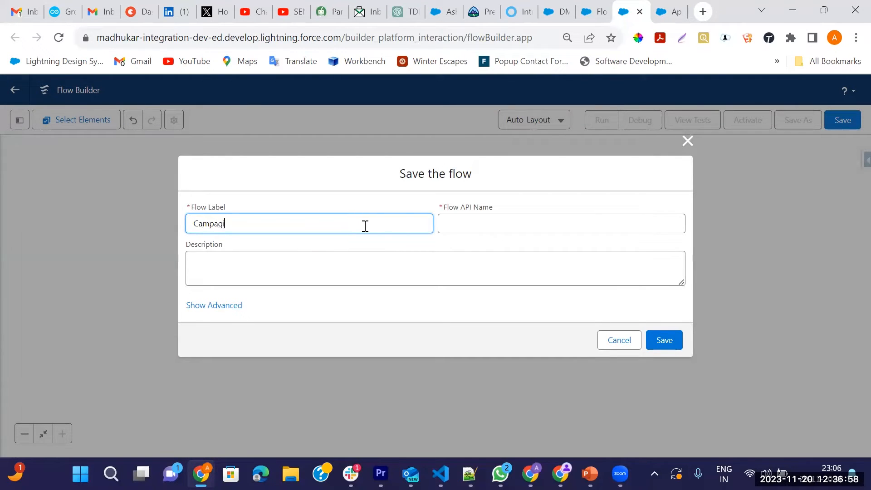
key("BackSpace")
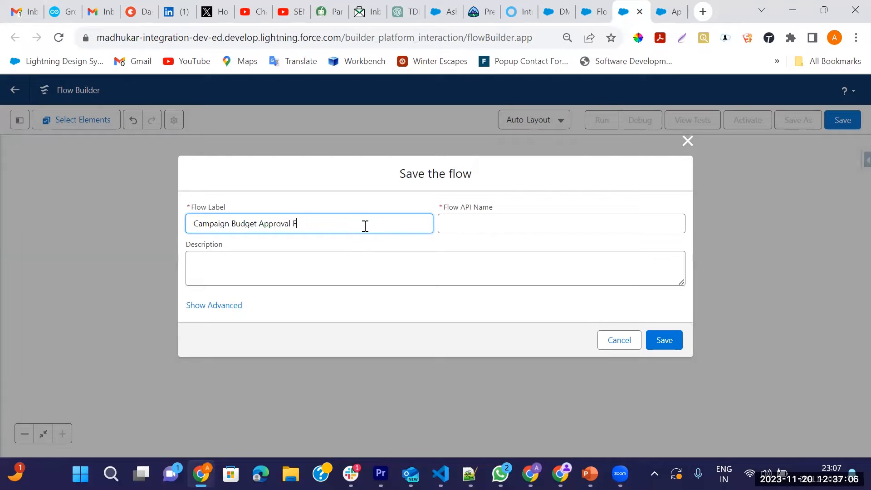
left_click(663, 342)
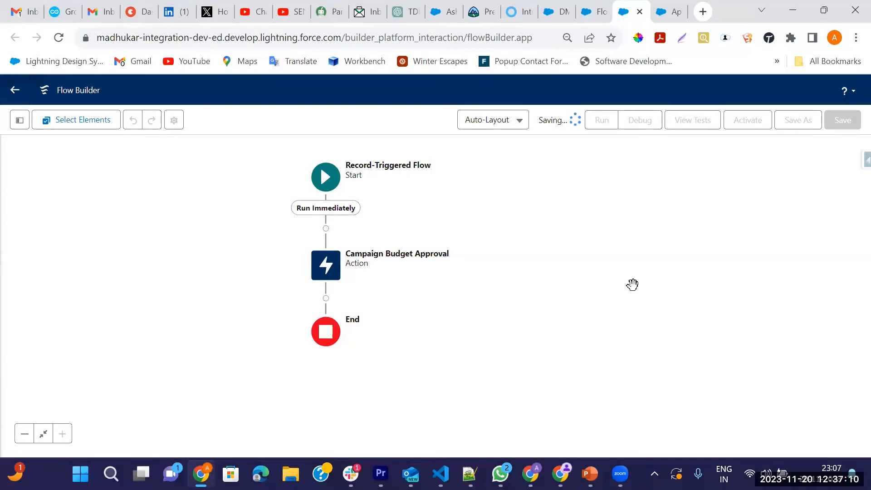
left_click(745, 128)
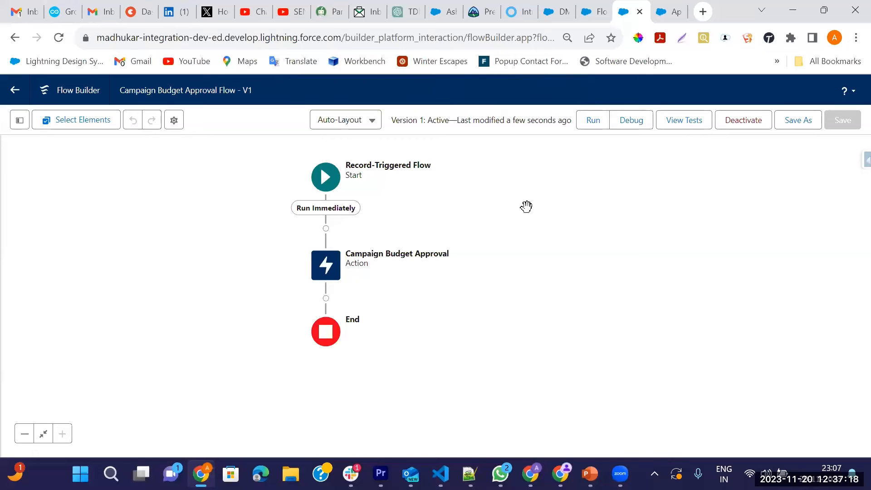
left_click(562, 13)
scroll(295, 400, "down", 3)
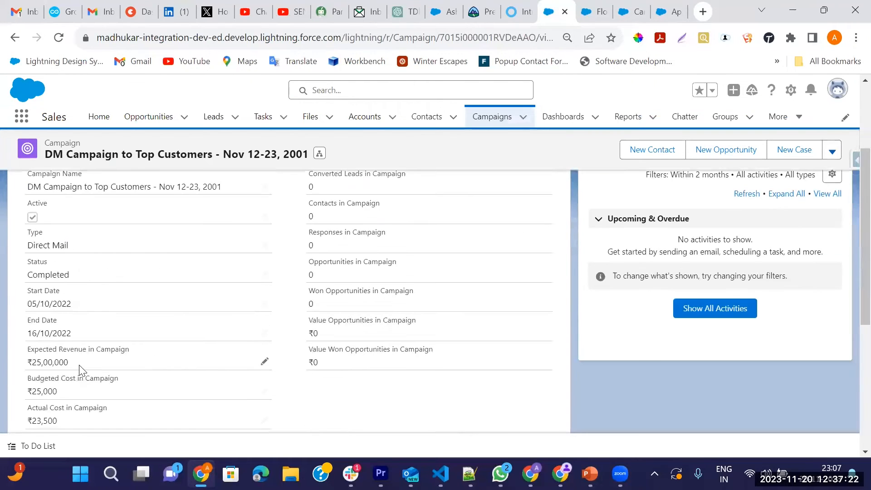
scroll(76, 381, "down", 2)
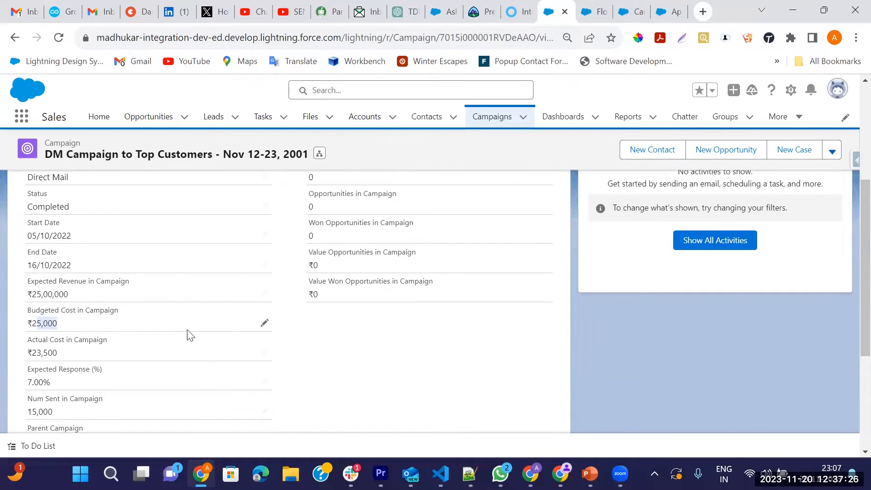
left_click(265, 324)
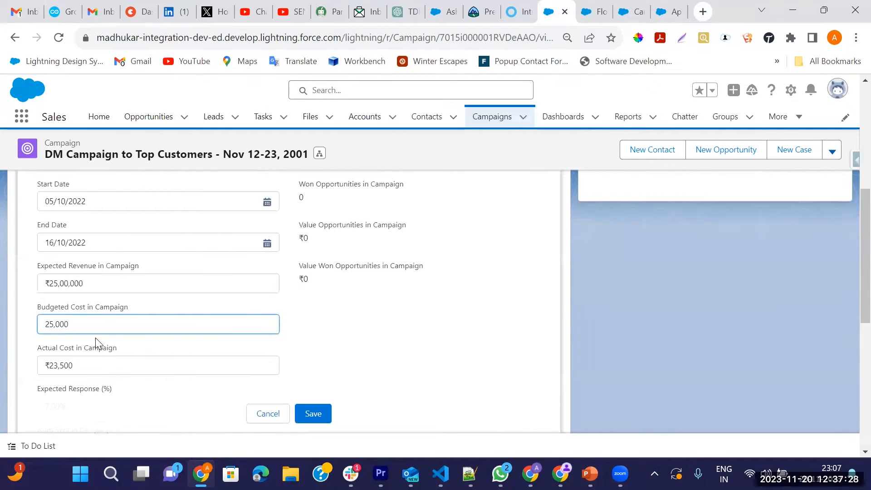
scroll(120, 345, "down", 6)
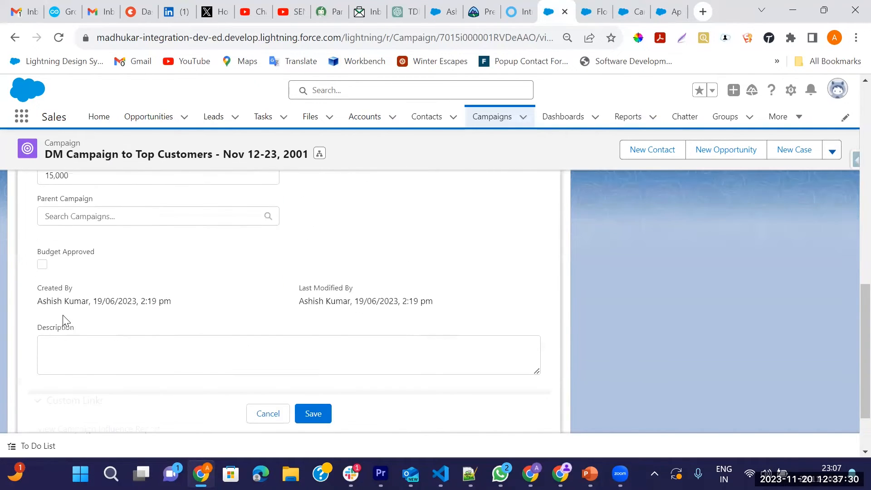
scroll(59, 273, "up", 3)
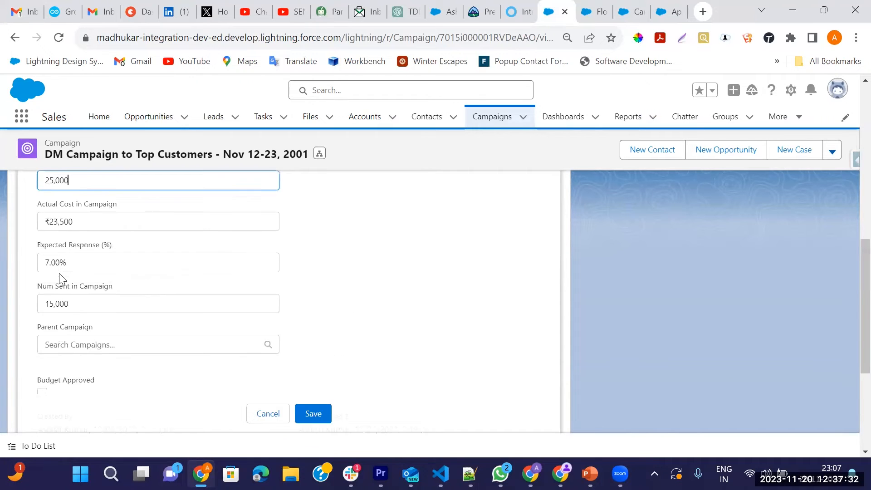
scroll(155, 300, "up", 2)
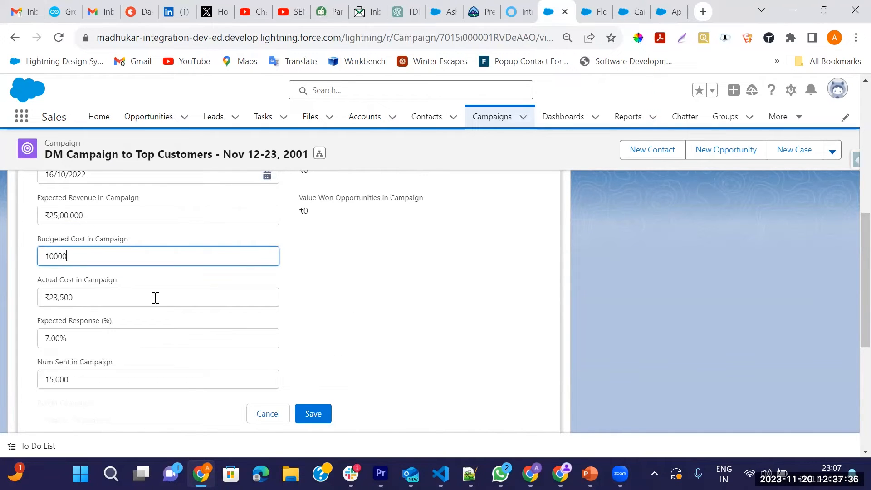
left_click(313, 413)
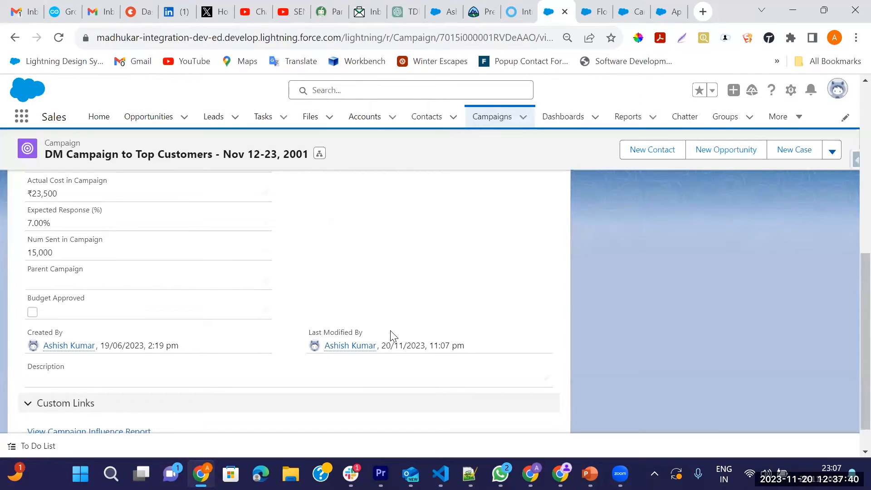
scroll(391, 336, "up", 10)
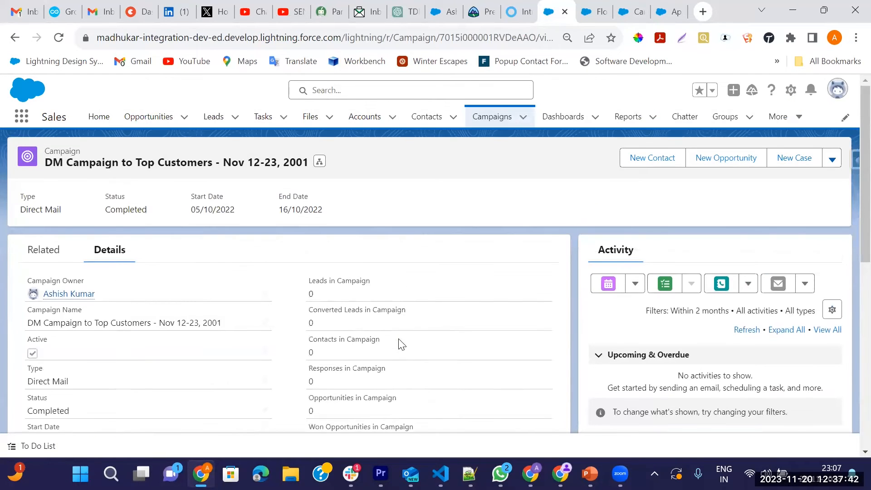
left_click(832, 160)
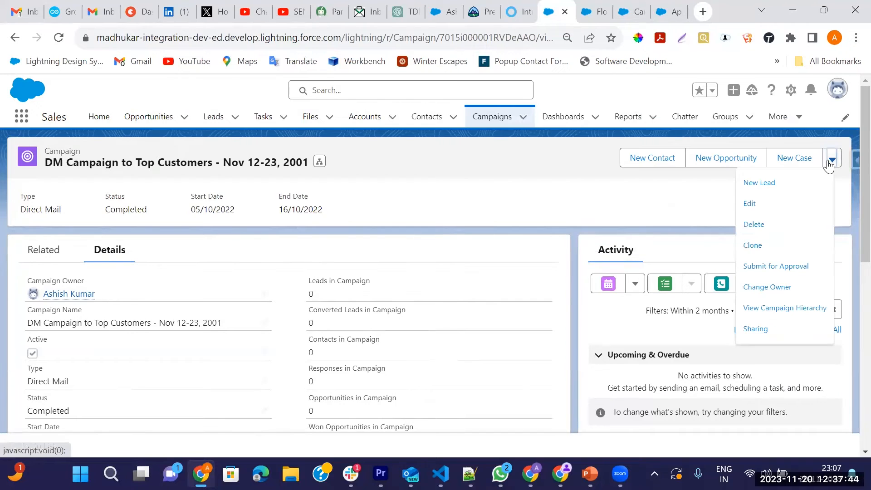
left_click(368, 259)
scroll(299, 296, "down", 6)
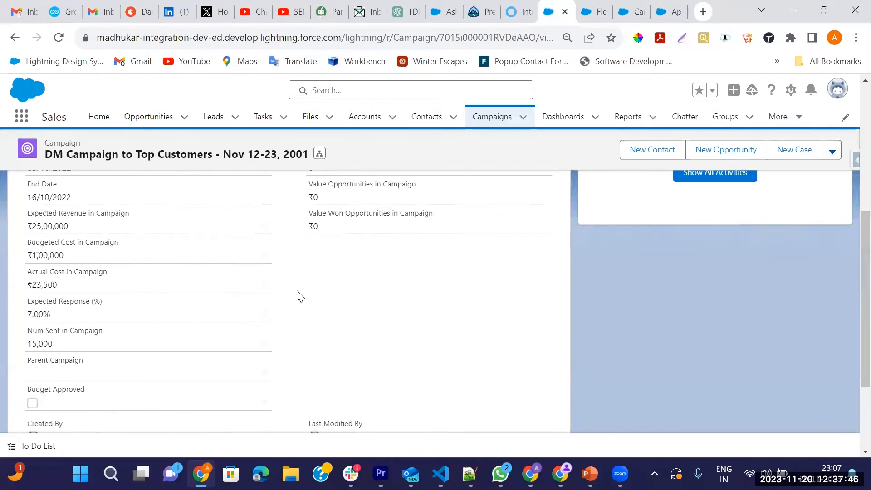
left_click_drag(34, 255, 66, 255)
scroll(175, 297, "up", 6)
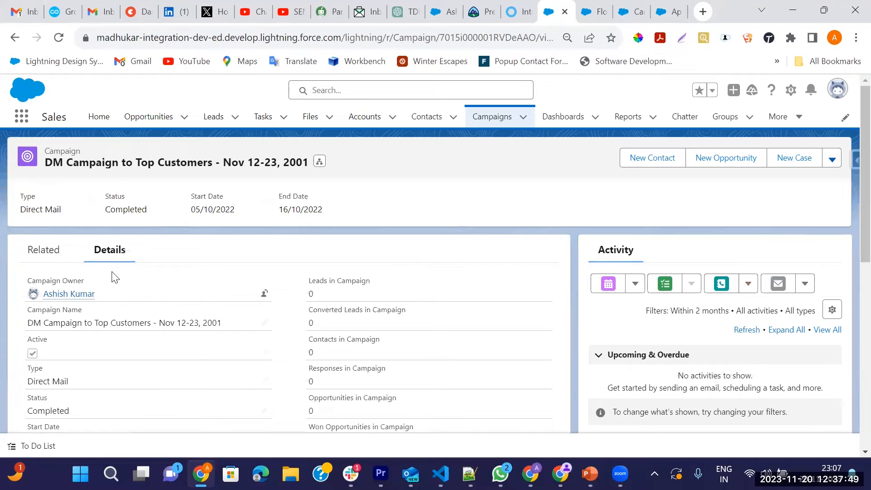
left_click(41, 256)
scroll(297, 332, "down", 3)
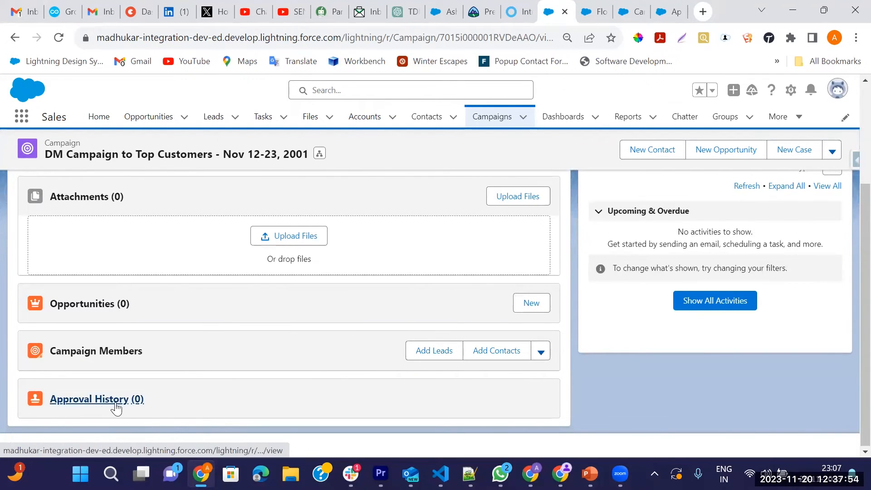
scroll(126, 406, "up", 3)
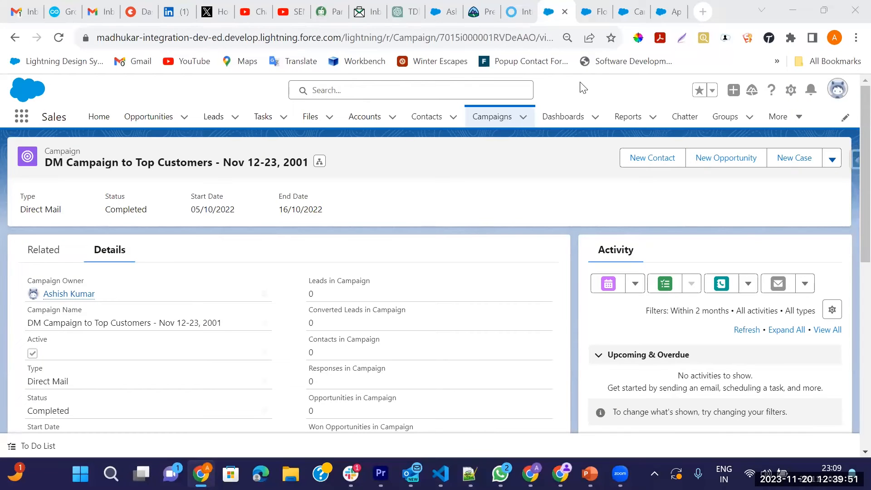
scroll(417, 330, "down", 5)
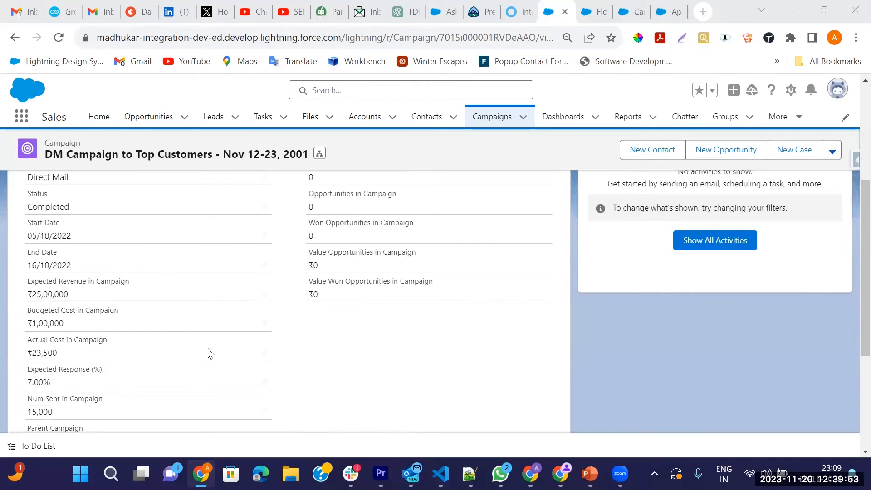
left_click_drag(35, 323, 62, 323)
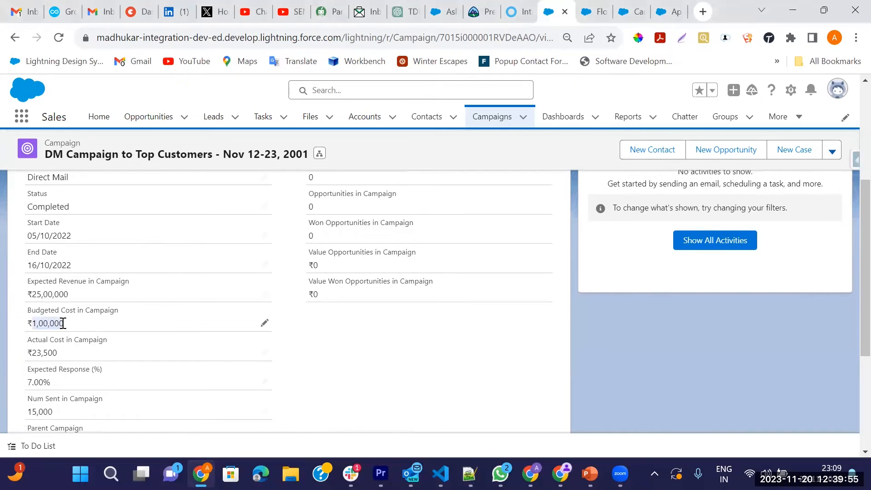
Step: Check the 100000 entry threshold on the approval process, then edit the DM campaign's Budgeted Cost
left_click(669, 11)
scroll(395, 336, "up", 3)
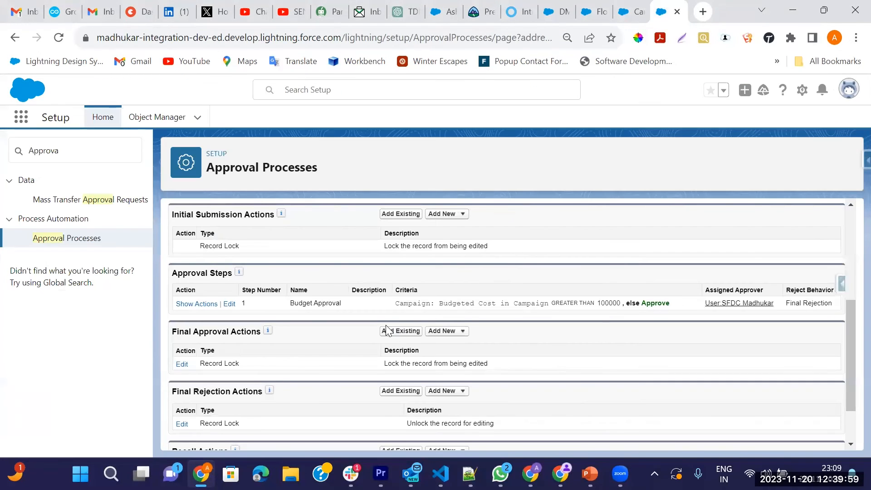
scroll(372, 279, "down", 3)
scroll(358, 294, "up", 3)
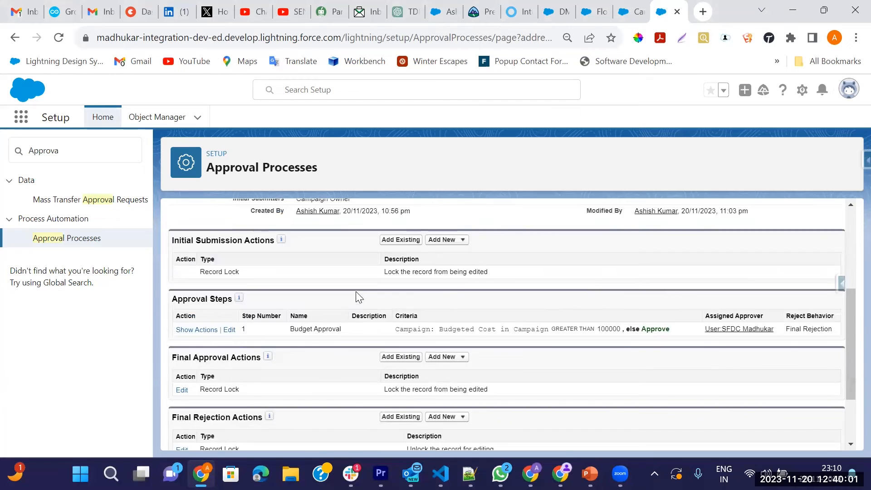
double_click(470, 268)
double_click(509, 267)
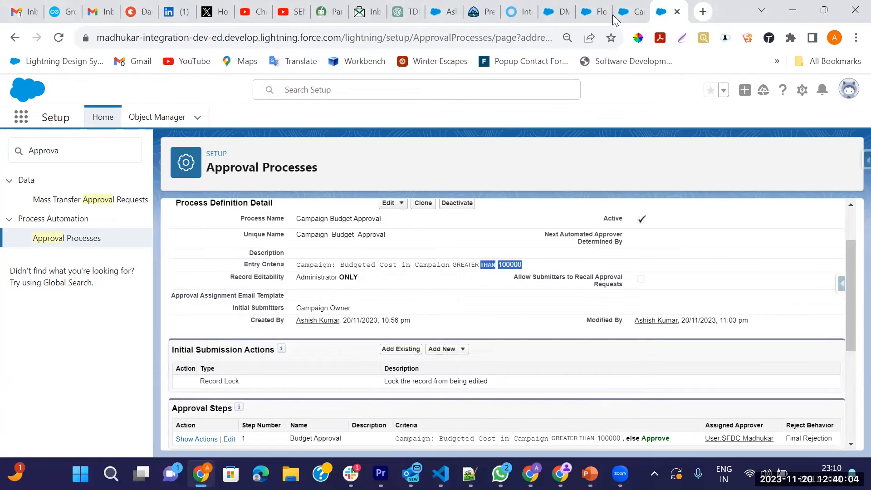
left_click(560, 13)
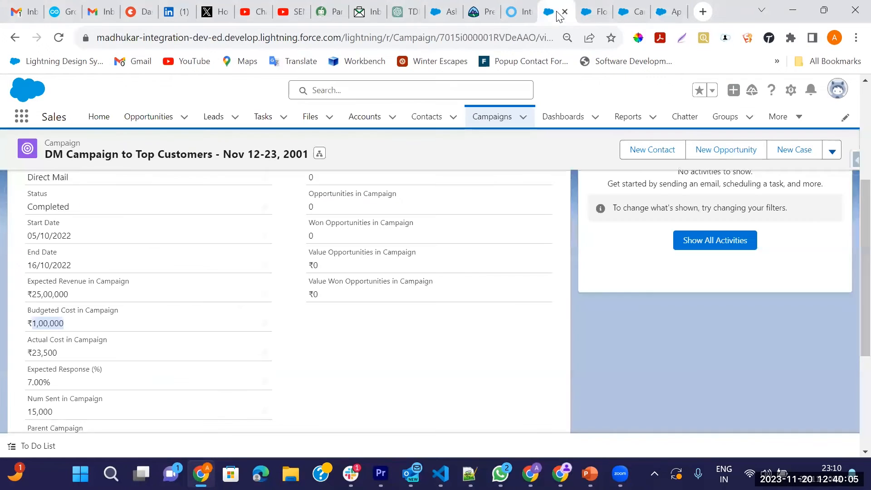
left_click(265, 323)
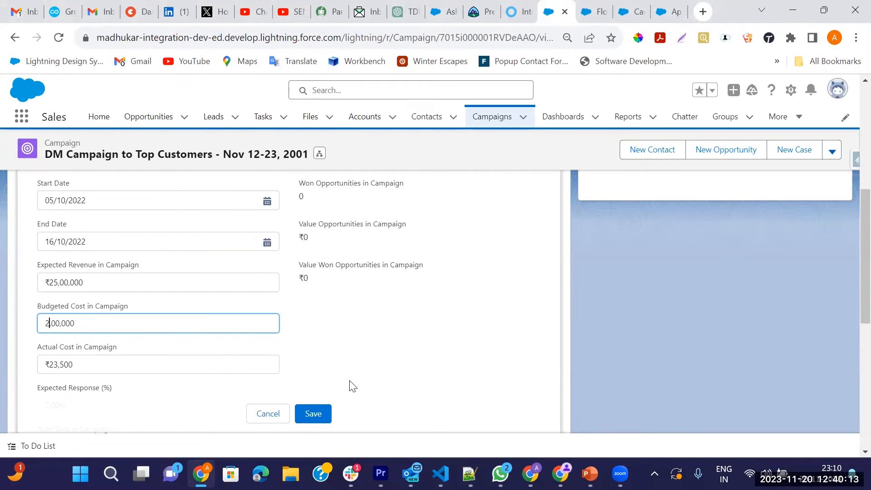
Step: Save Budgeted Cost as 2,00,000 and view the pending Budget Approval in Approval History
left_click(313, 415)
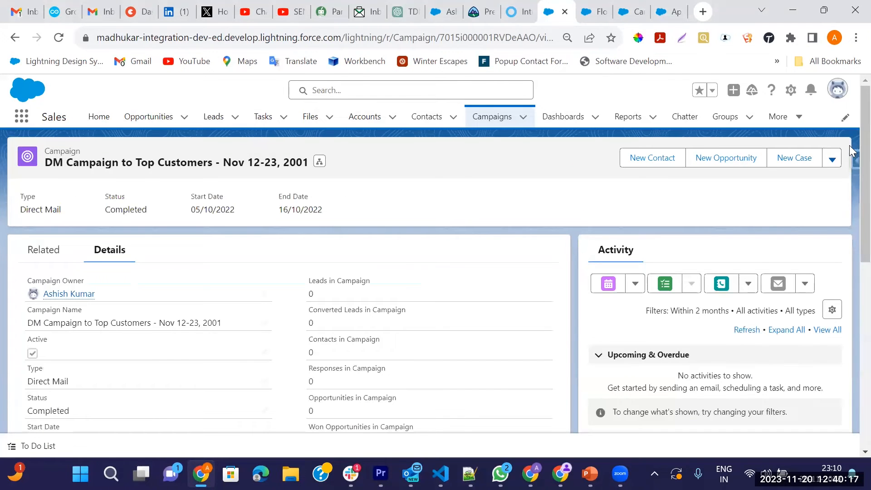
left_click(831, 158)
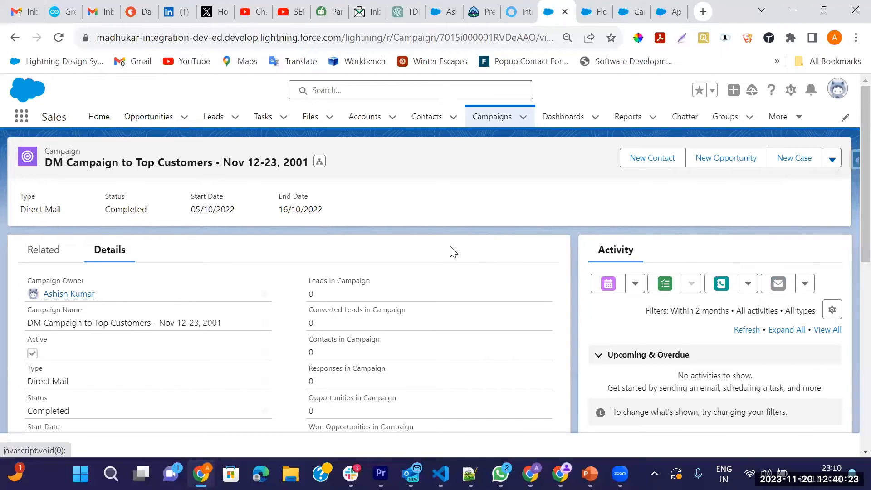
left_click(51, 261)
scroll(176, 308, "down", 2)
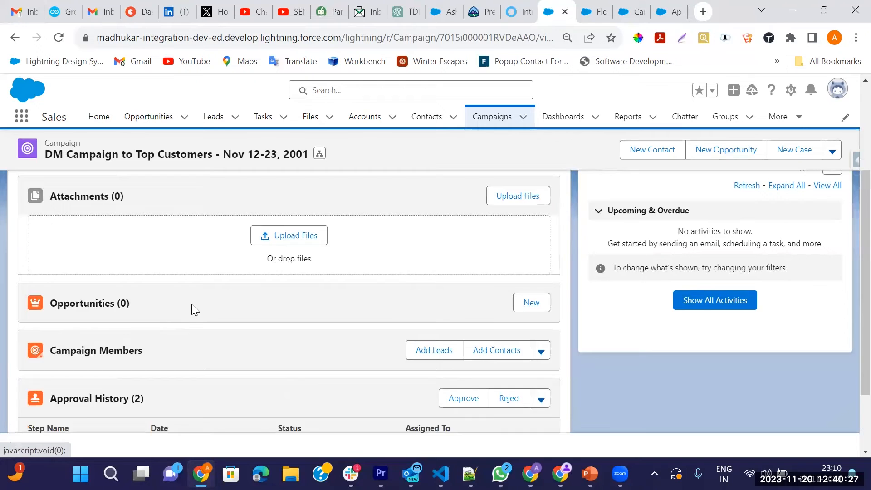
scroll(192, 305, "down", 2)
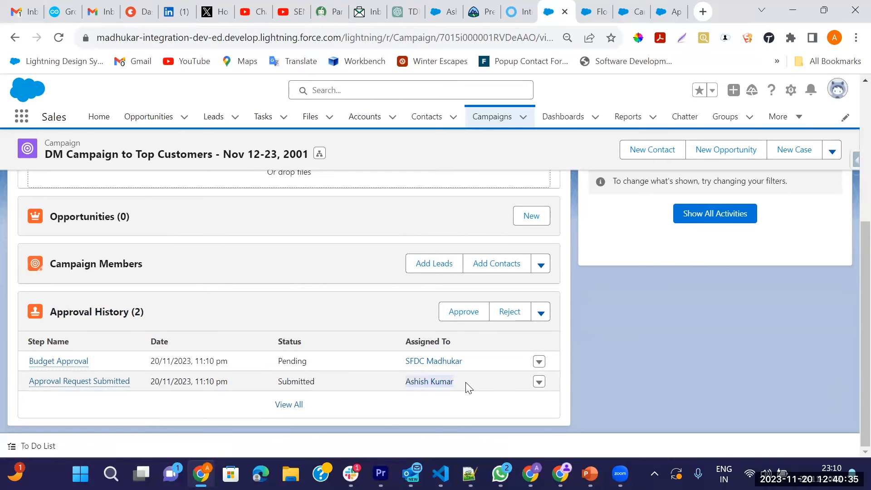
mouse_move(77, 366)
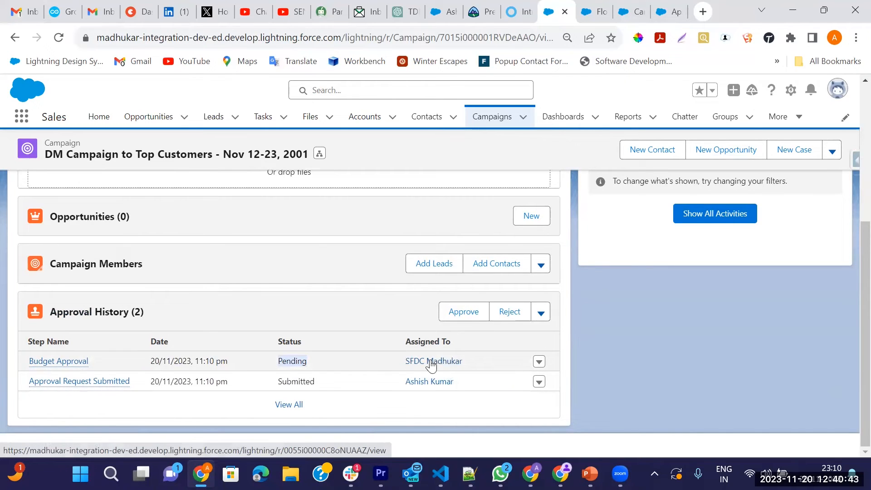
Step: Compare the flow's failed debug error against the approval process definition
left_click(633, 11)
left_click(672, 12)
scroll(344, 275, "up", 1)
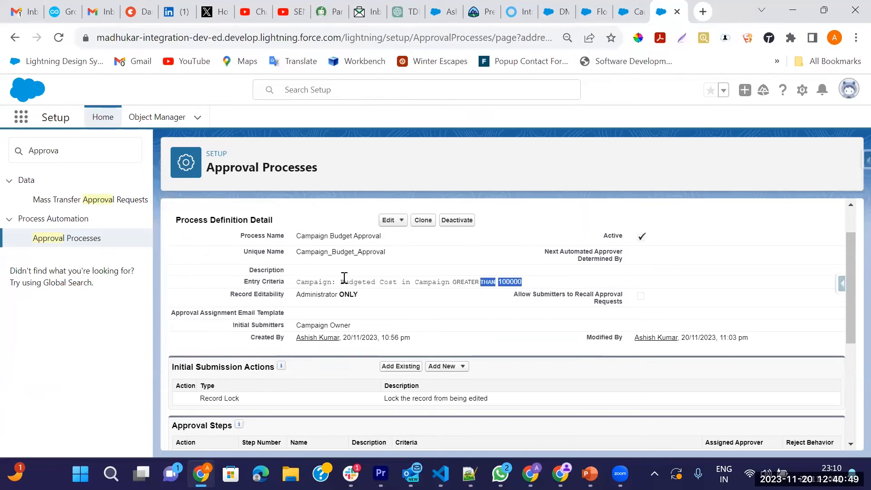
left_click(633, 11)
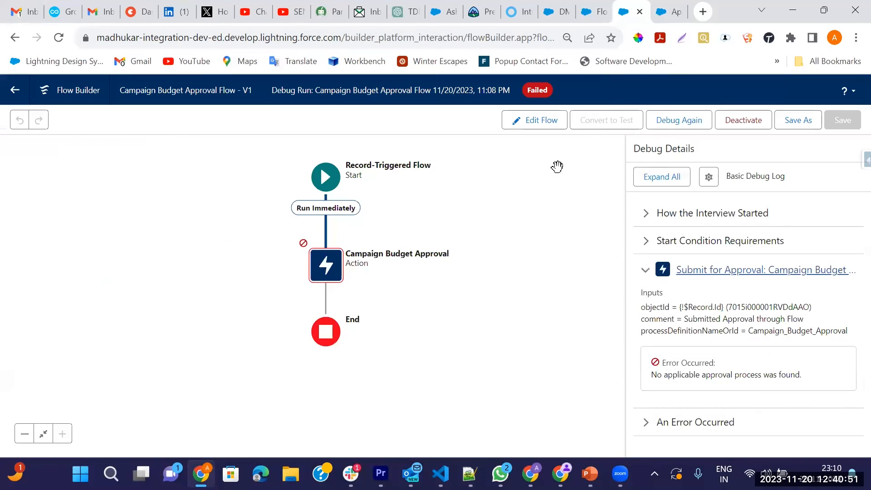
left_click(670, 12)
Step: Search Setup for 'user' and open the assigned approver's user record from the Users list
left_click(124, 151)
key("BackSpace")
key("BackSpace")
key("BackSpace")
key("BackSpace")
key("BackSpace")
key("BackSpace")
type("user")
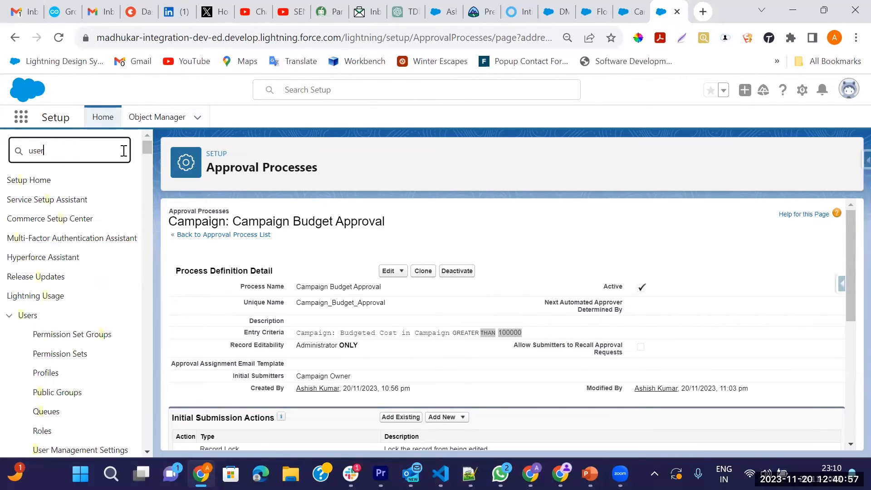
left_click(41, 337)
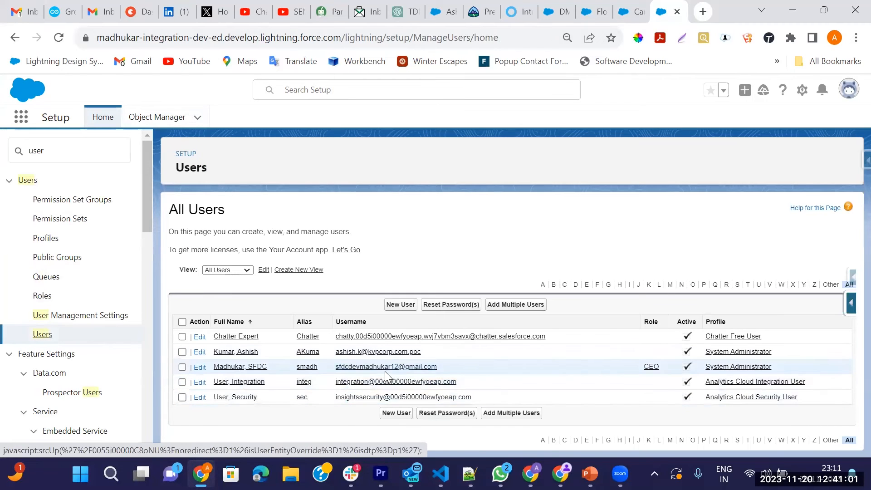
left_click(235, 367)
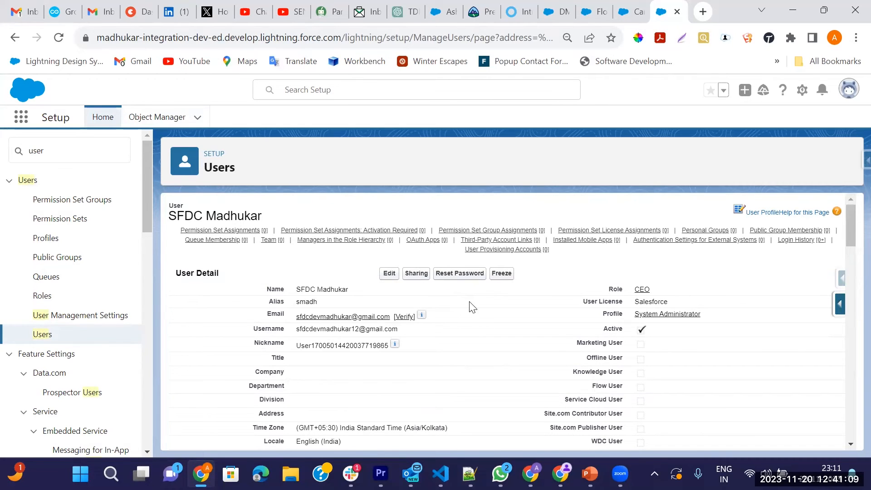
scroll(471, 307, "down", 15)
scroll(403, 353, "up", 15)
Step: Set Login Access Policies to let administrators log in as any user, and save
left_click(75, 160)
key("BackSpace")
key("BackSpace")
key("BackSpace")
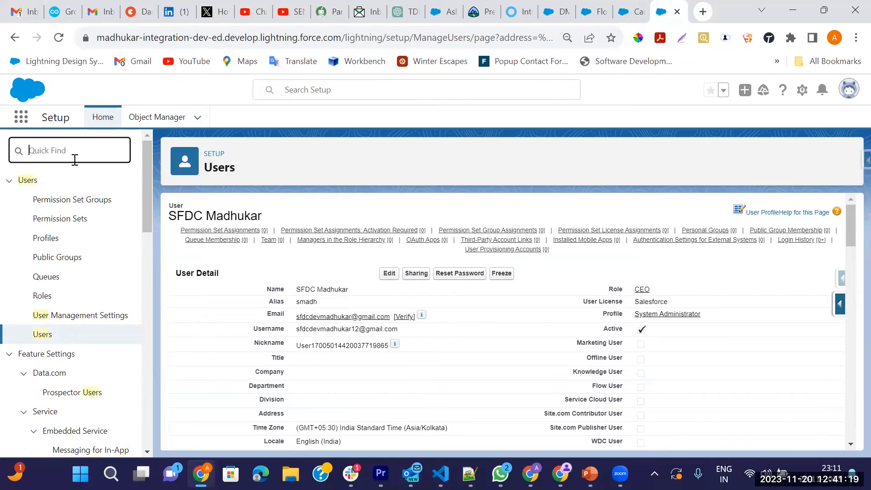
type("login")
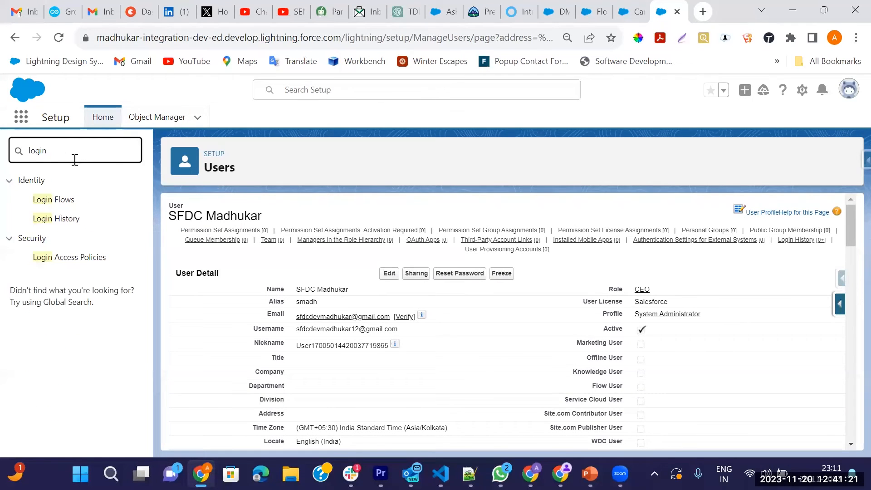
left_click(71, 260)
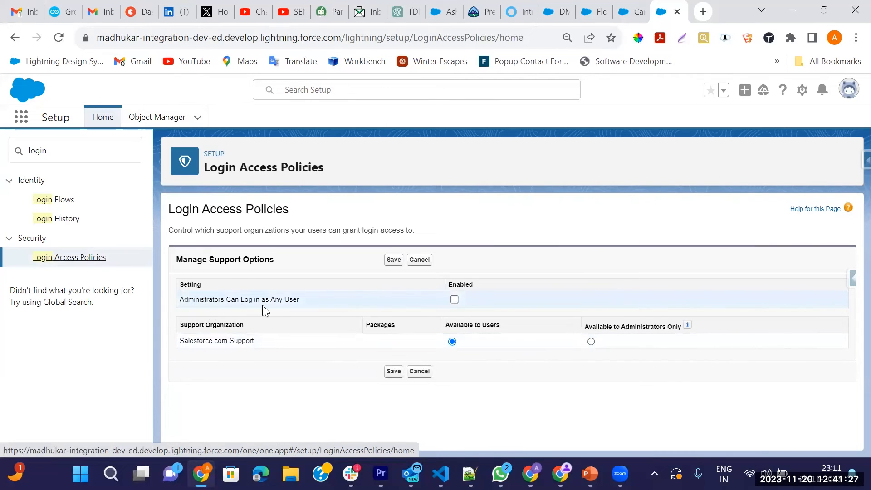
left_click(454, 300)
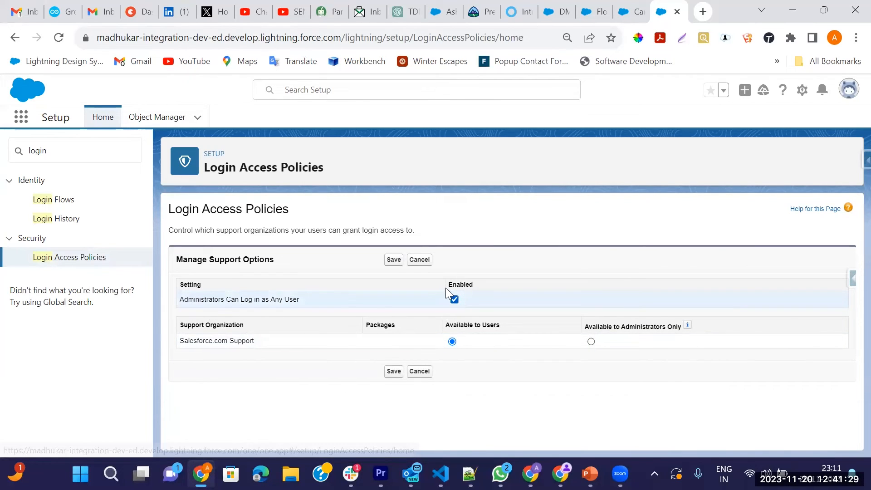
left_click(393, 261)
Step: Open the CEO user's record from Users and log in as that user
left_click(97, 150)
key("BackSpace")
key("BackSpace")
type("us")
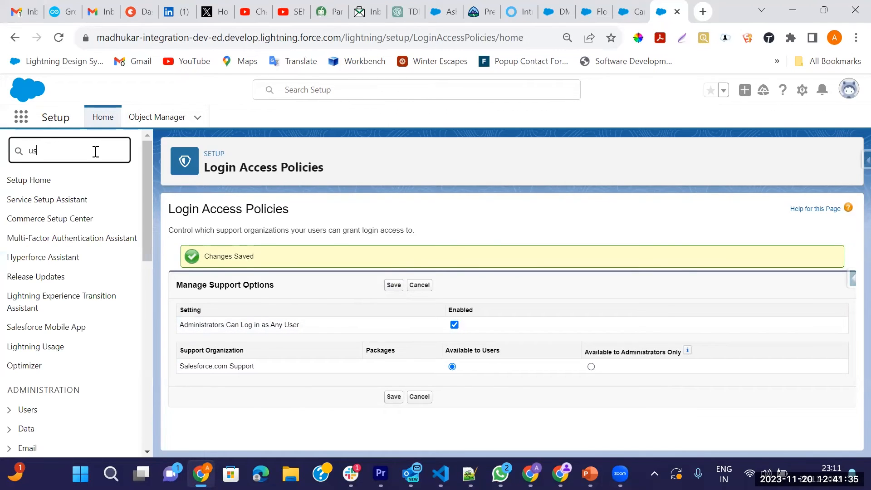
type("er")
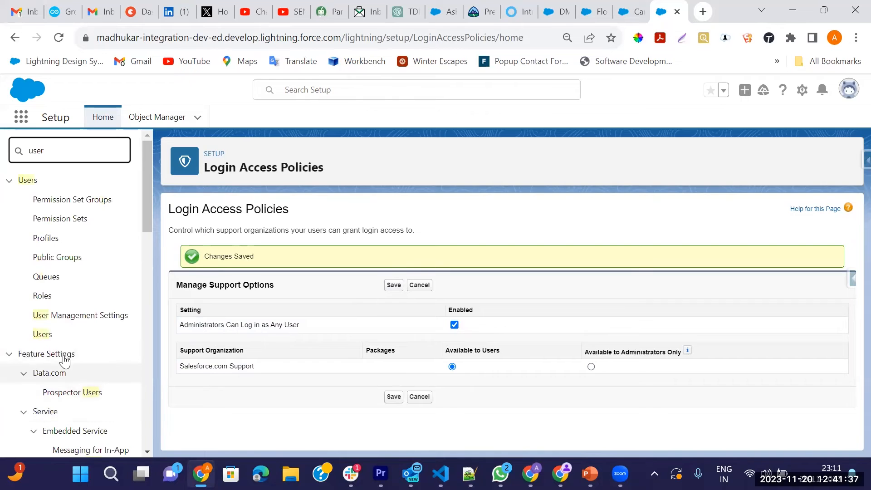
left_click(41, 337)
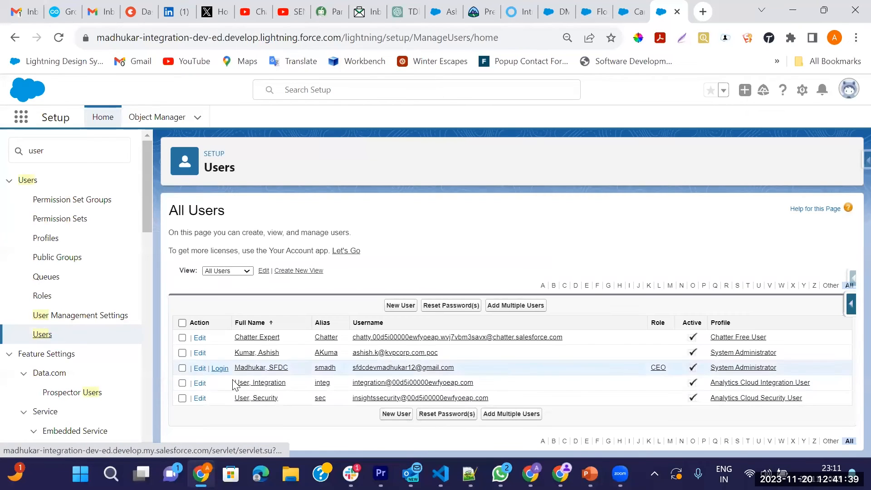
left_click(249, 368)
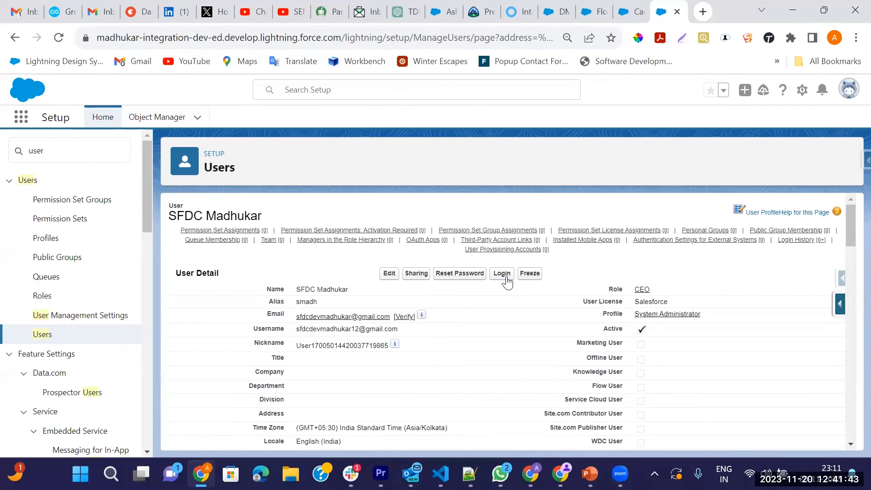
left_click(501, 282)
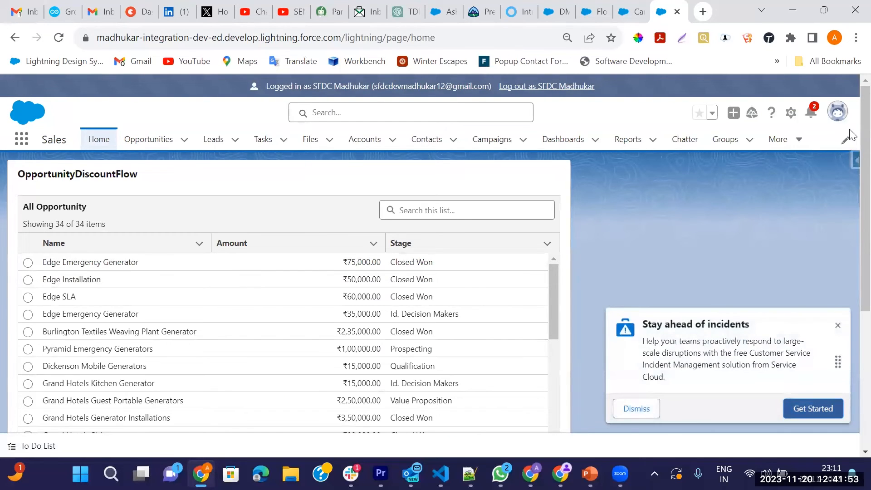
Step: Dismiss the incident-management promotion and open the first campaign approval request from notifications
left_click(838, 325)
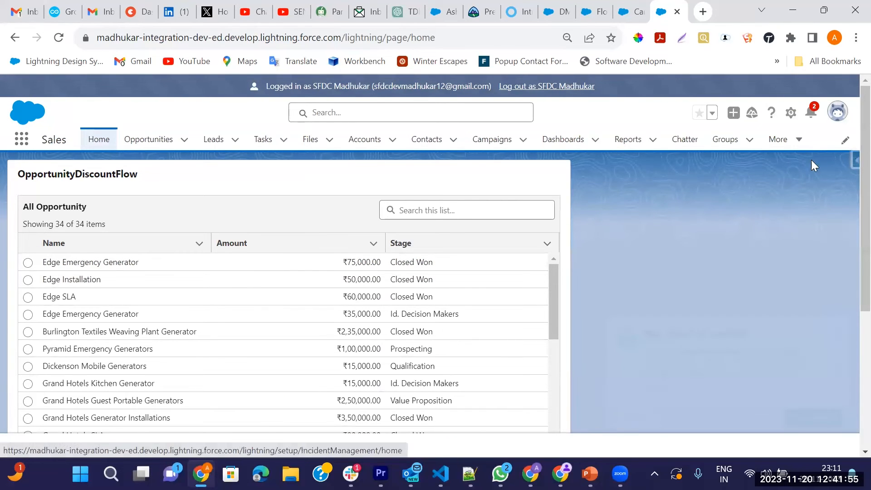
left_click(815, 116)
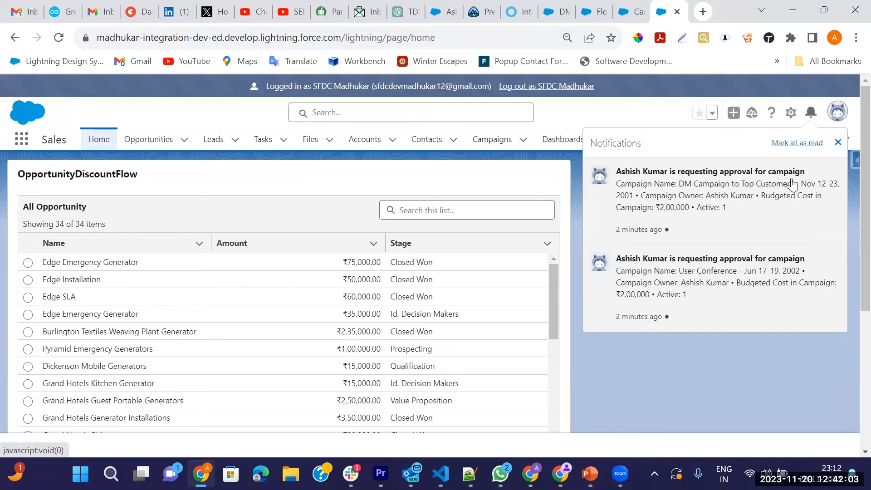
left_click(739, 204)
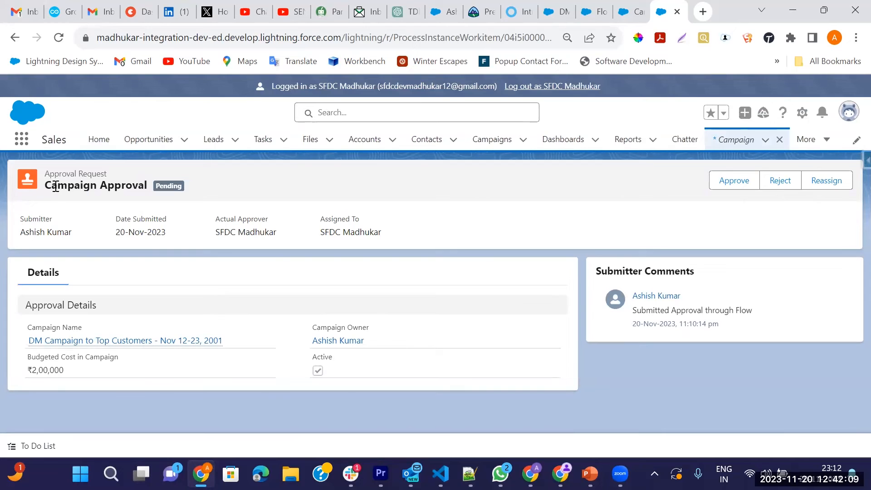
Step: Highlight the Campaign Approval title, the ₹2,00,000 Budgeted Cost, and the Active field
left_click_drag(48, 186, 170, 187)
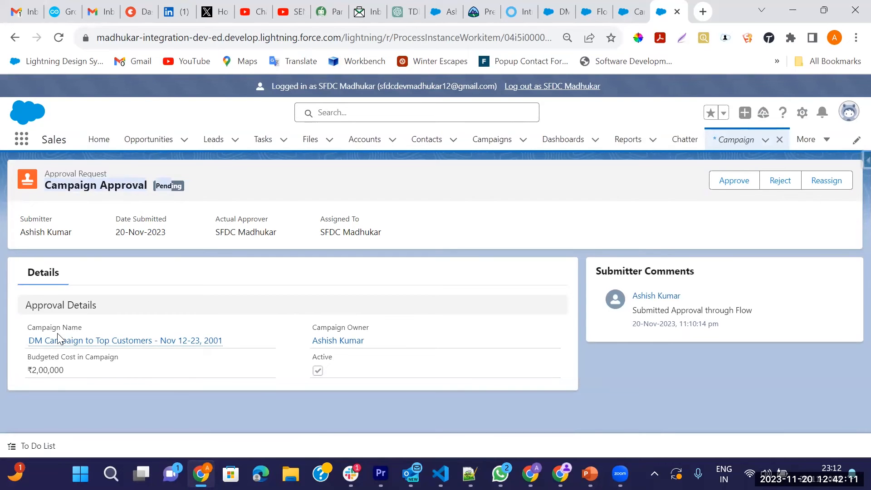
mouse_move(55, 343)
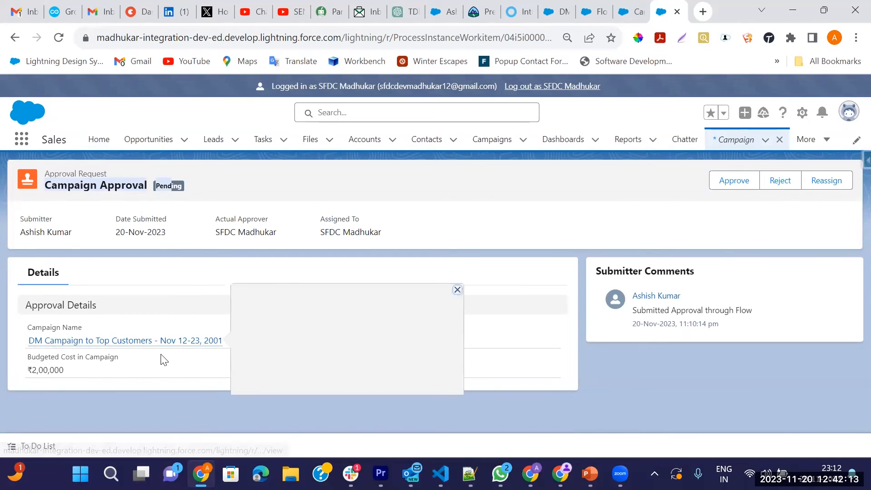
left_click_drag(31, 355, 124, 361)
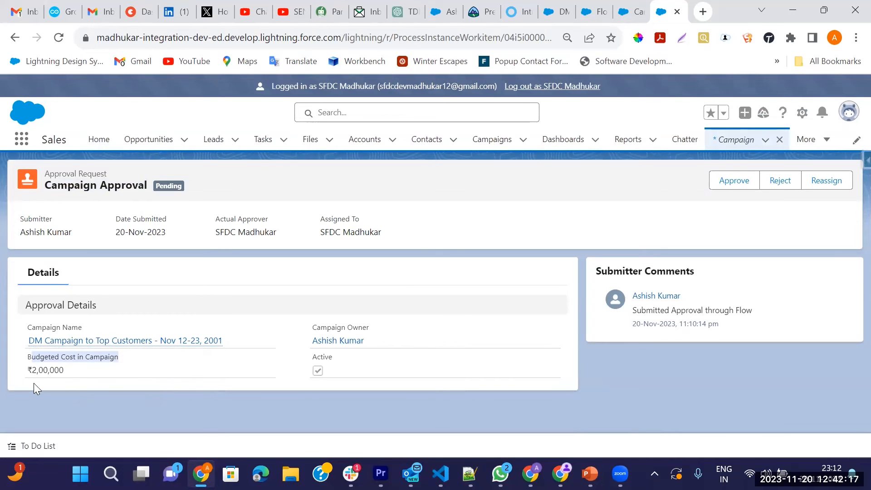
left_click_drag(25, 371, 58, 370)
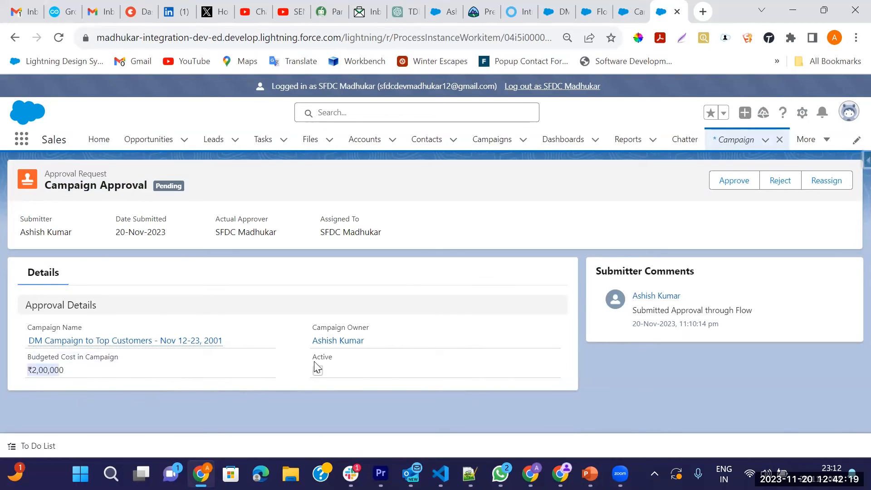
double_click(331, 359)
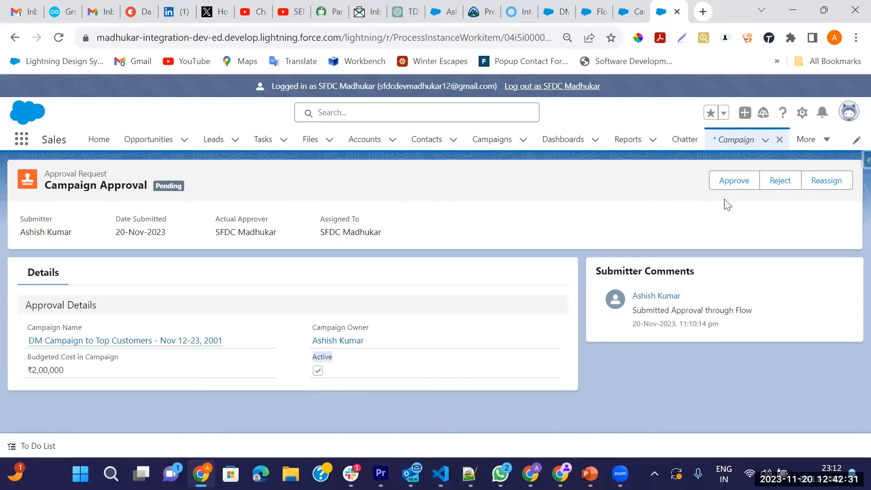
left_click(731, 181)
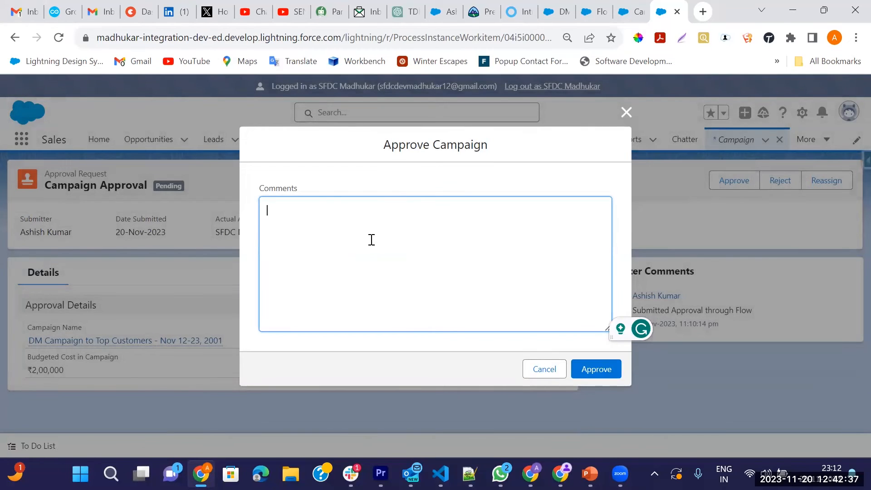
type("Approved")
left_click(601, 373)
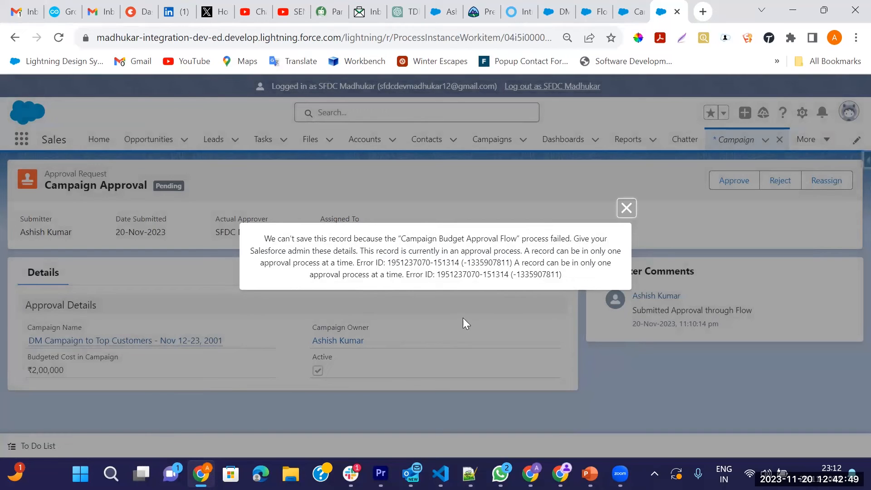
left_click(624, 212)
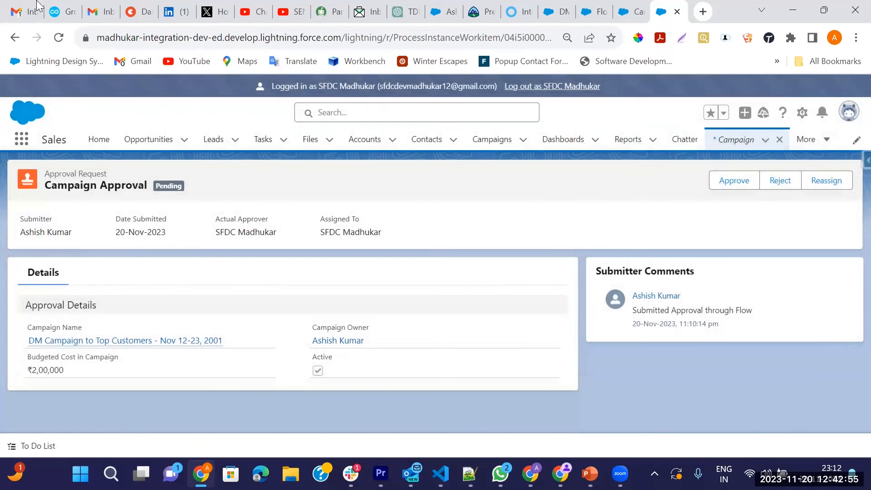
left_click(58, 38)
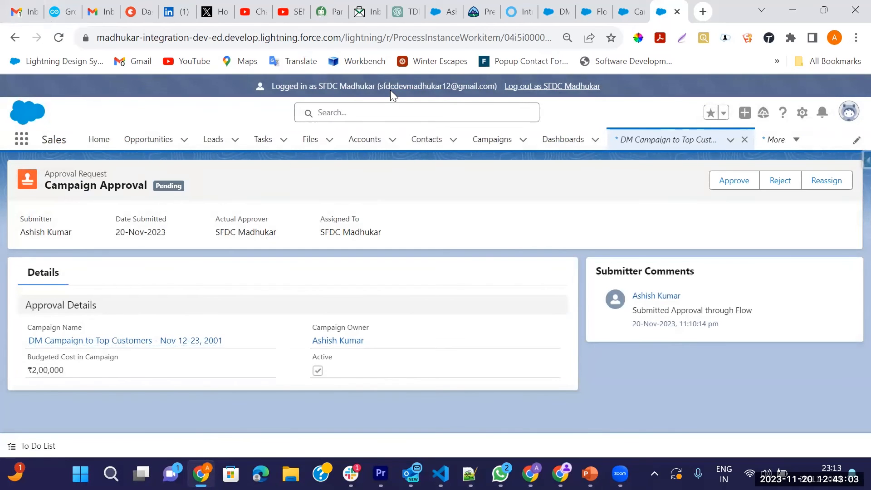
left_click(633, 11)
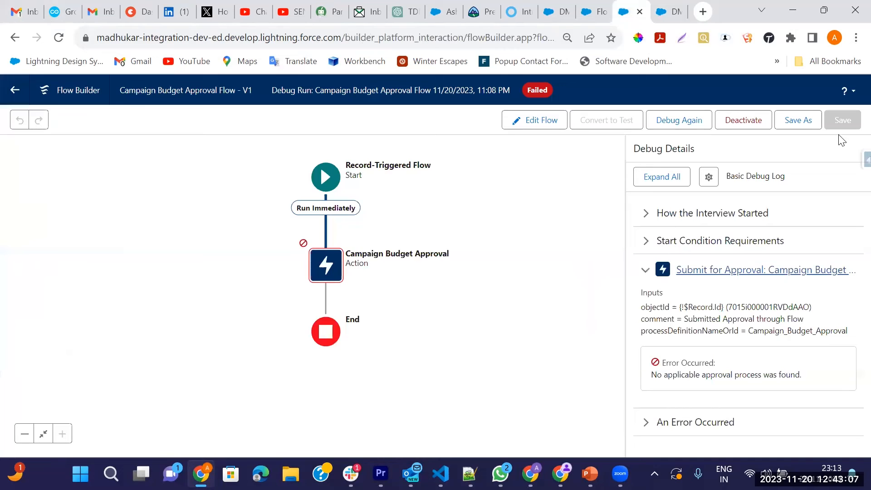
left_click(10, 91)
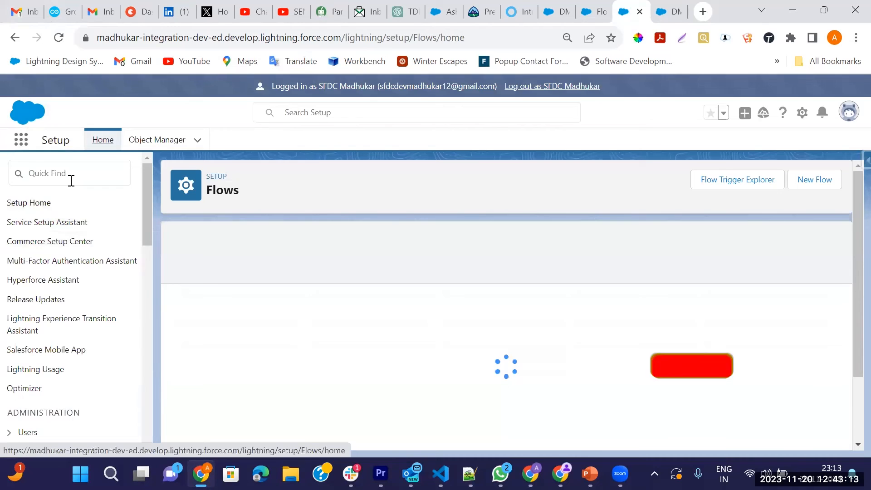
left_click(70, 178)
type("flow")
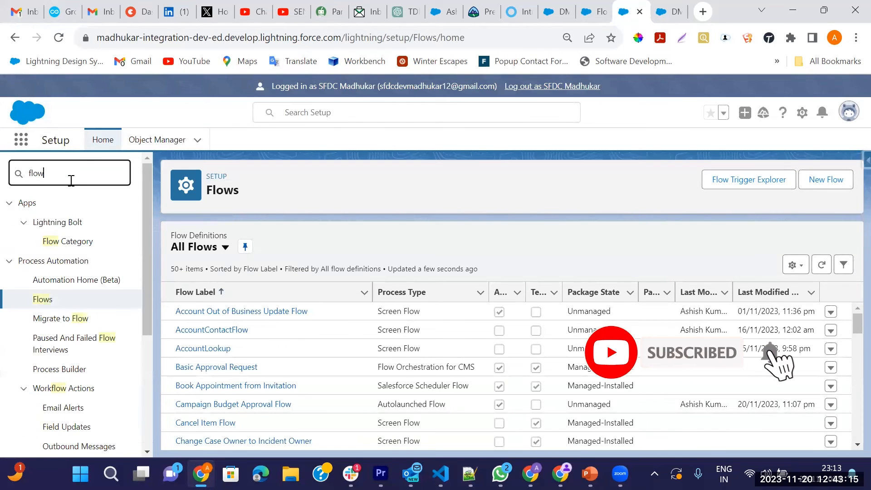
left_click(59, 345)
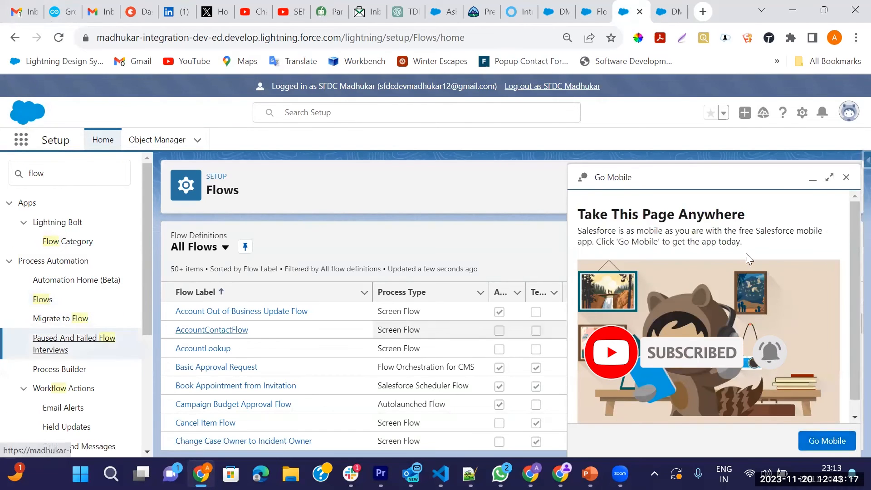
left_click(847, 177)
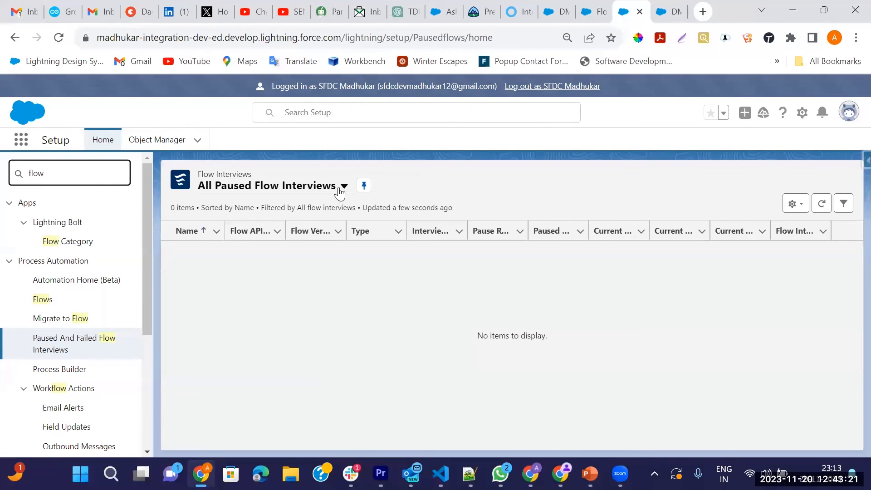
left_click(343, 186)
left_click(254, 227)
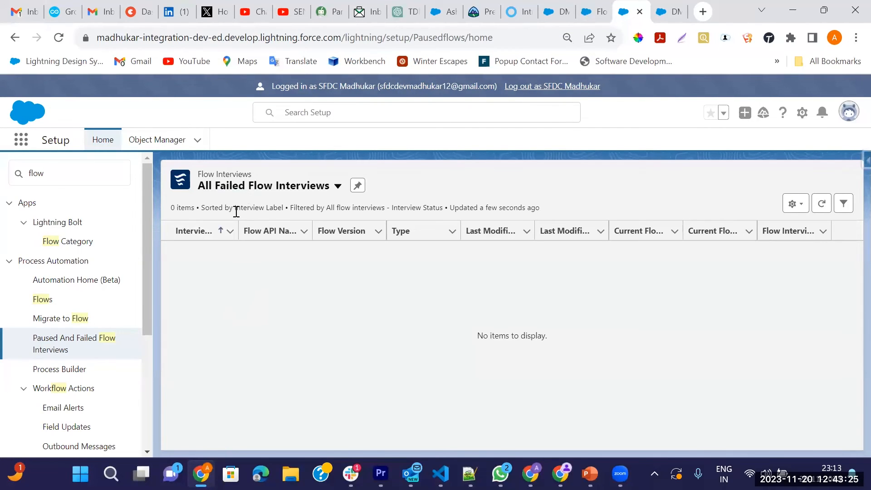
left_click(338, 186)
left_click(263, 249)
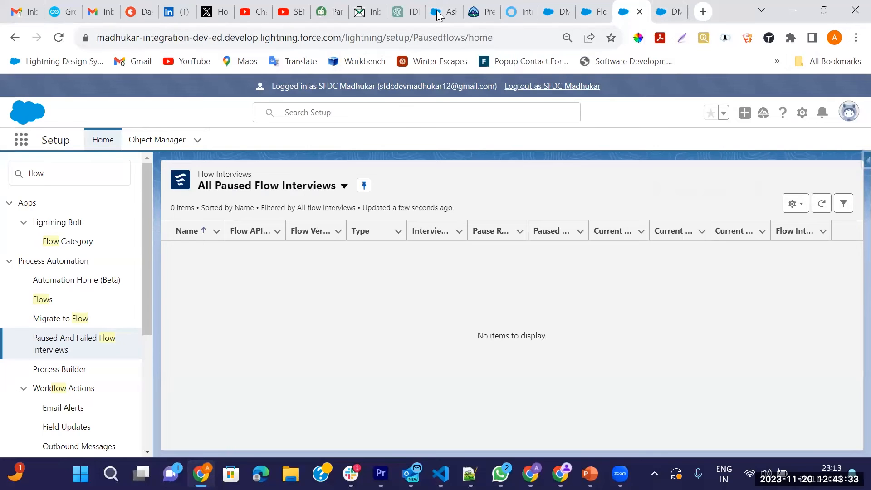
left_click(672, 7)
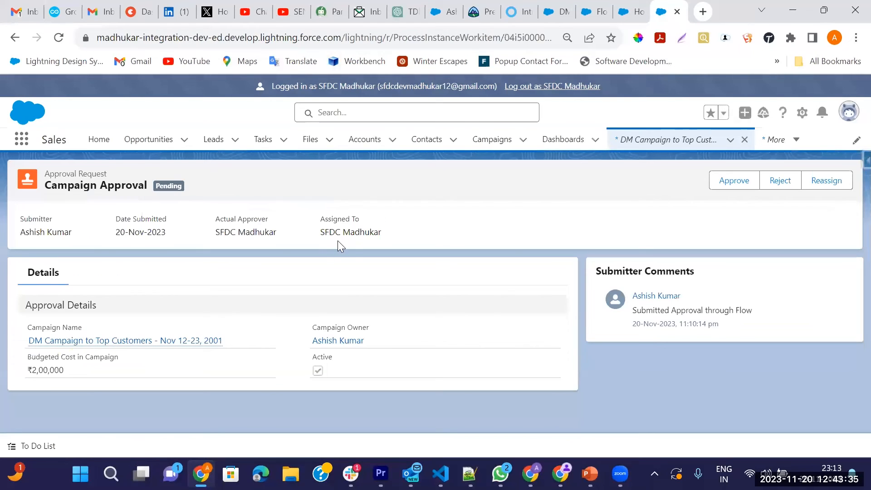
Step: Log out of the approver session and sign back in with the saved admin username
left_click(549, 88)
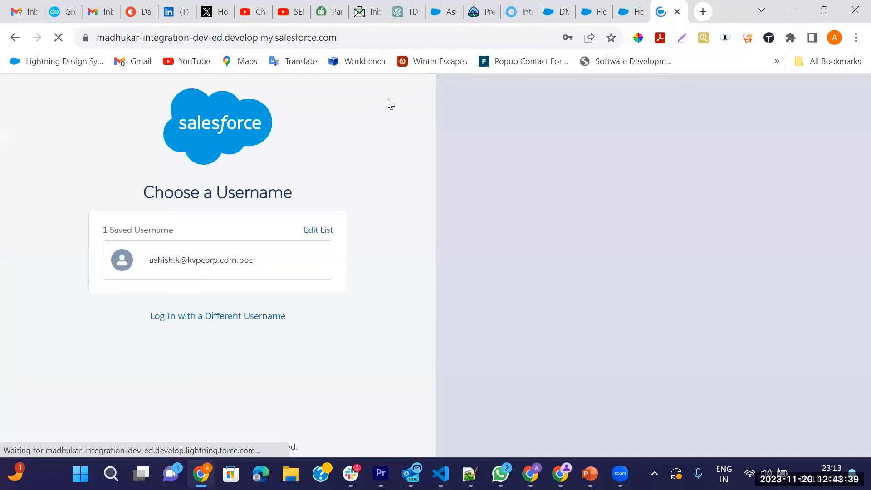
left_click(193, 271)
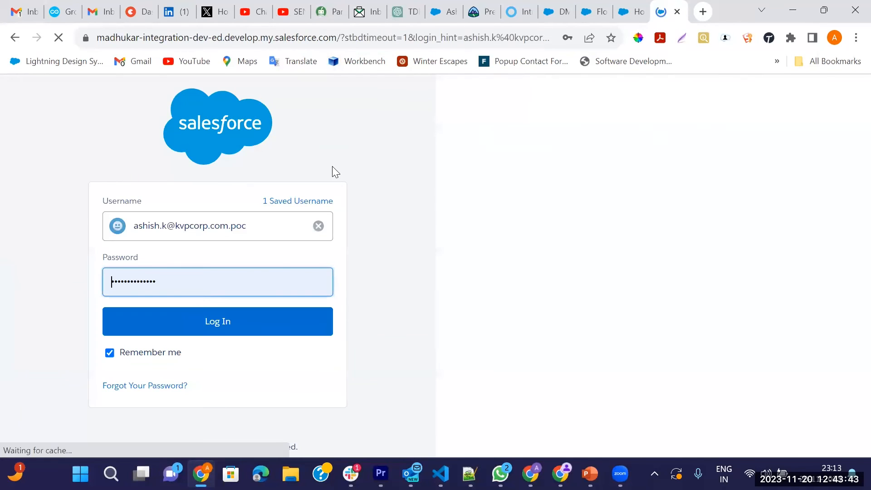
left_click(210, 317)
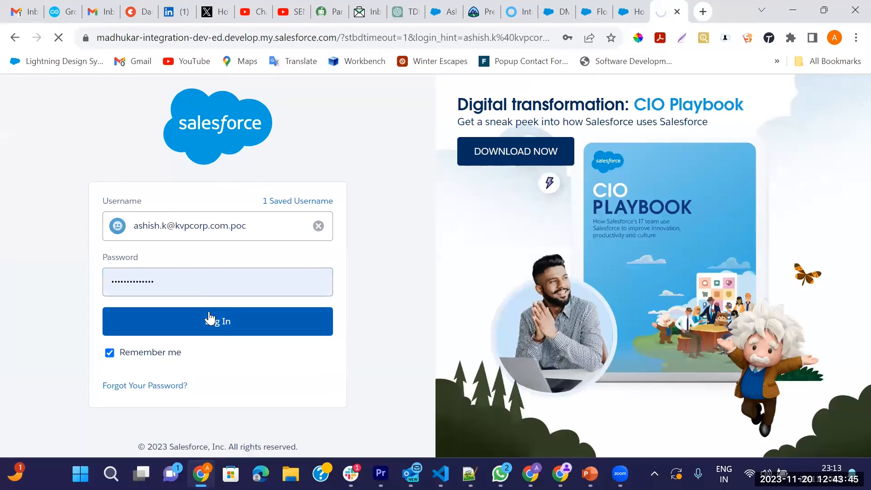
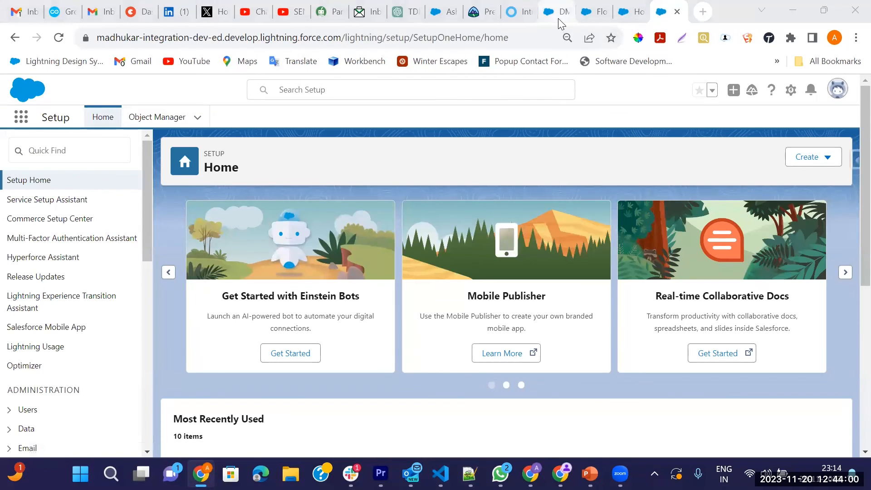
Step: Reload the DM Campaign record and show its related lists
left_click(558, 14)
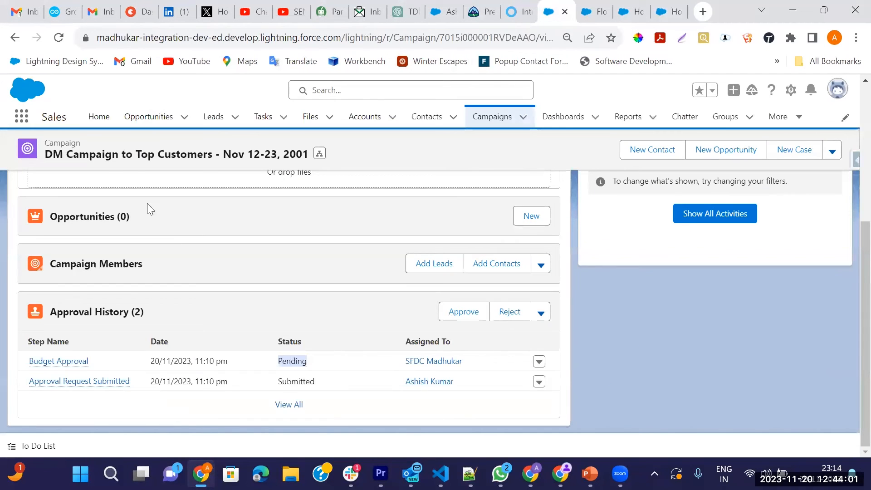
left_click(59, 37)
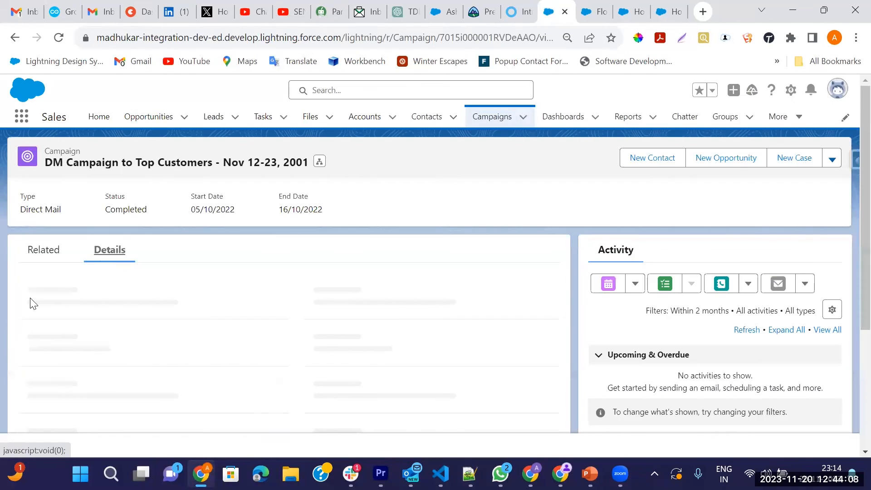
left_click(43, 254)
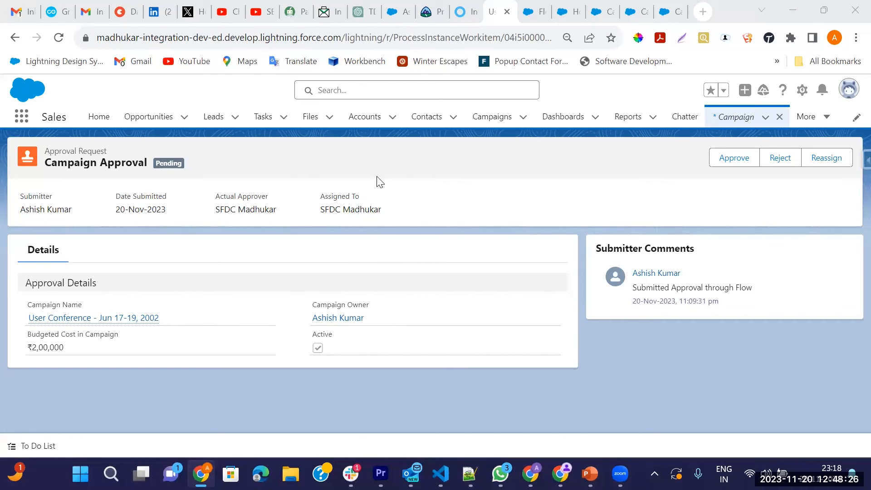
Step: Back out of Approve without commenting and search globally for the approver user
left_click(740, 158)
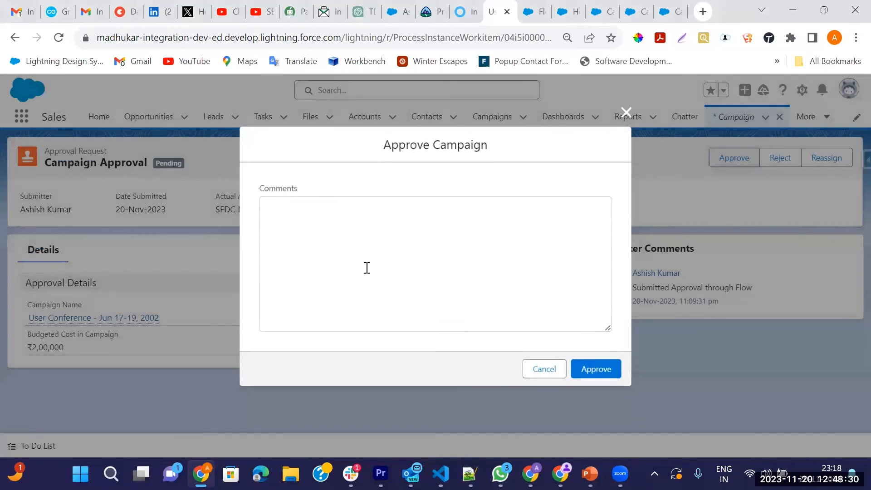
left_click(624, 114)
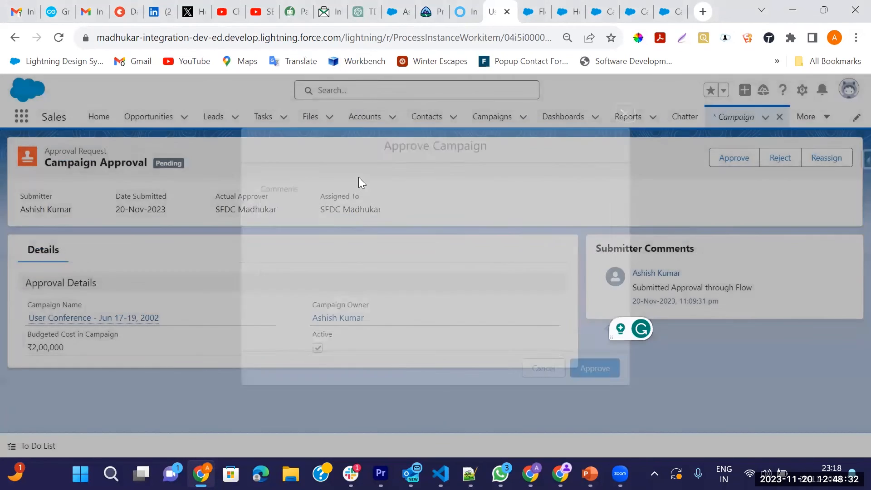
left_click(333, 95)
type("SFDC")
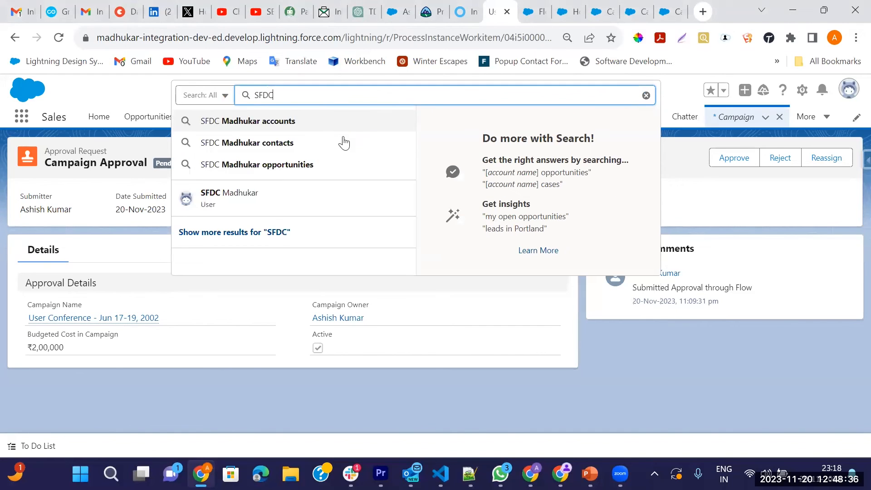
Step: Open the approver's profile, go to its Setup user detail, and log in as that user
left_click(234, 208)
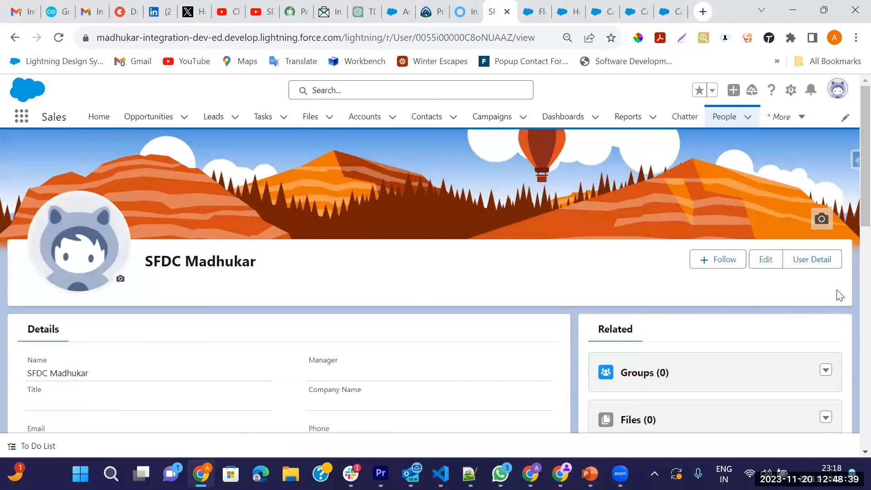
left_click(813, 263)
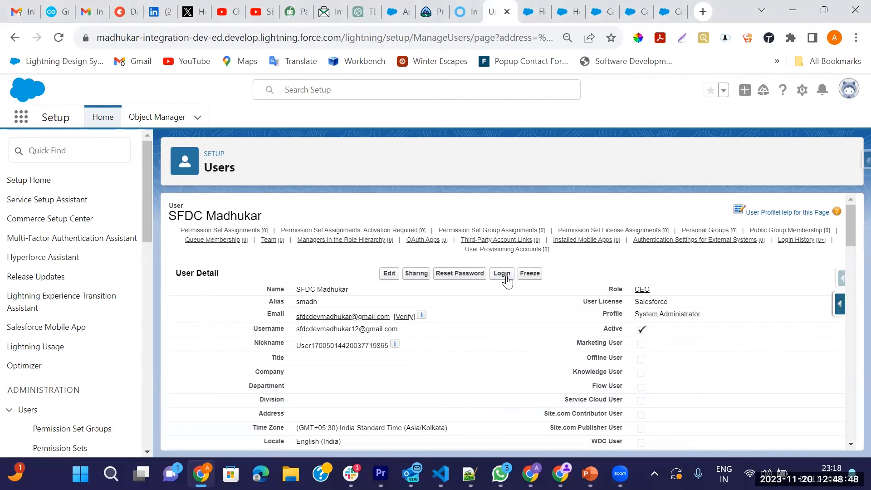
left_click(506, 276)
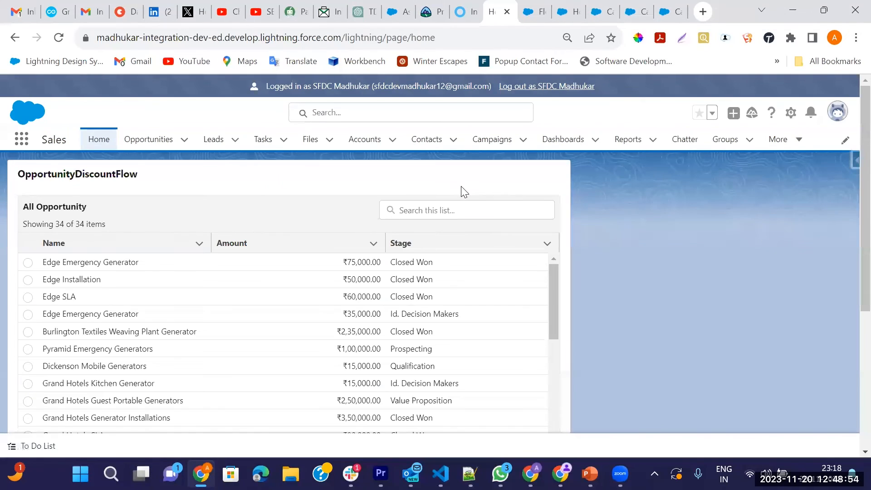
Step: Approve the DM Campaign request from notifications with the comment 'Approved' and highlight its status
left_click(811, 112)
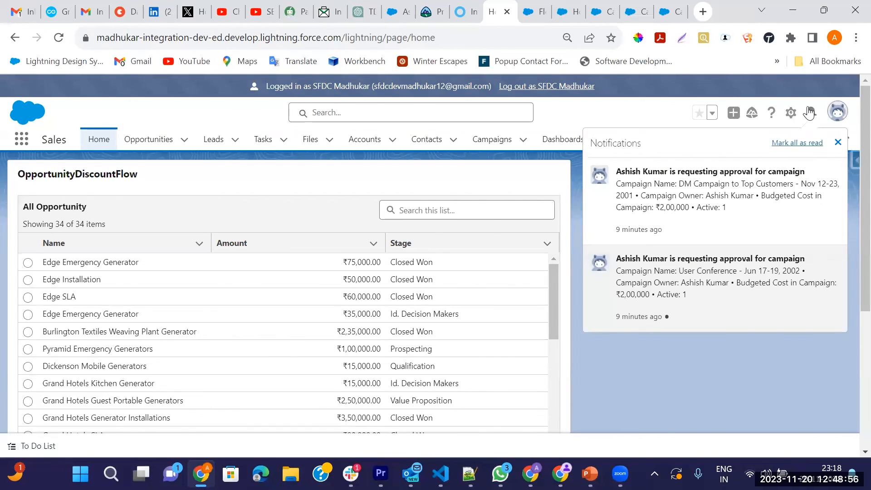
left_click(712, 173)
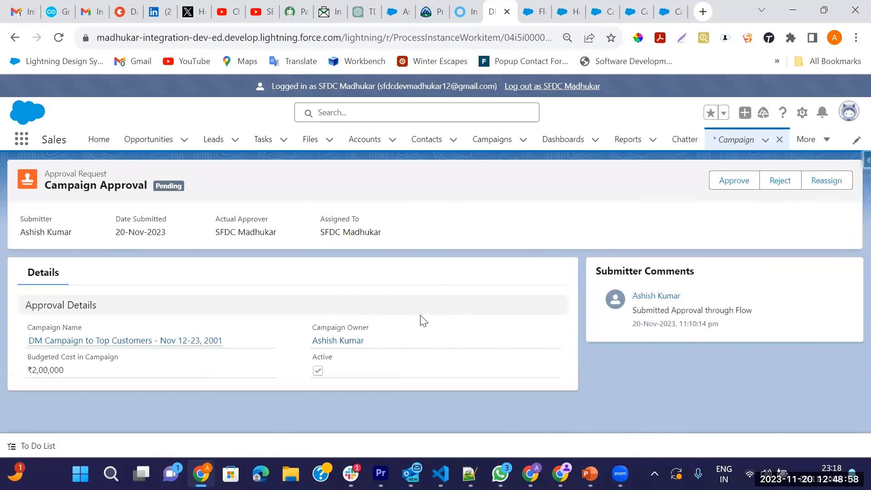
left_click(742, 181)
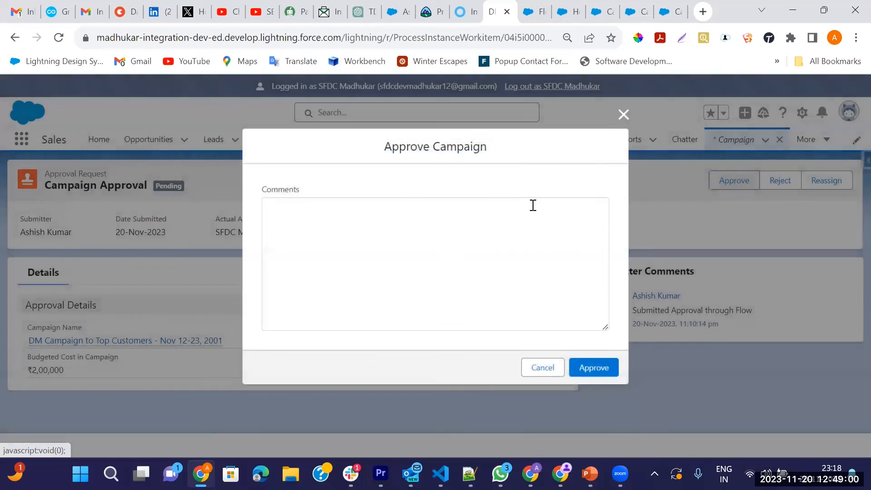
type("Approved")
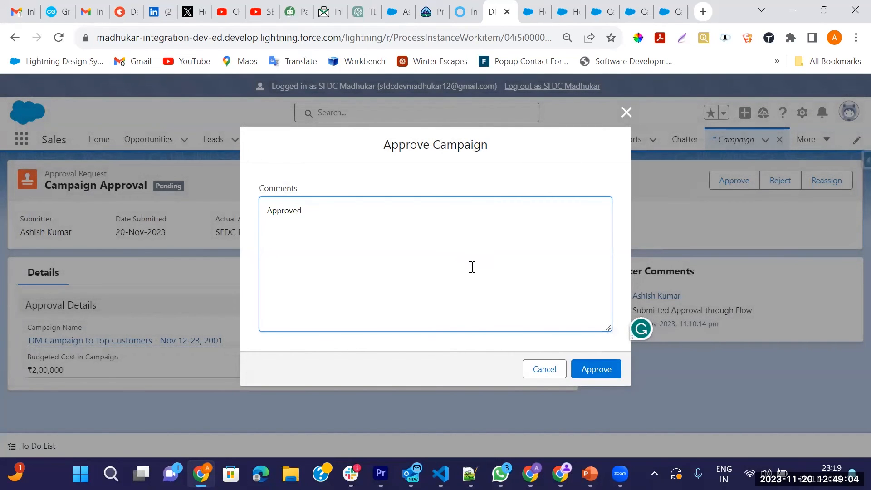
left_click(591, 367)
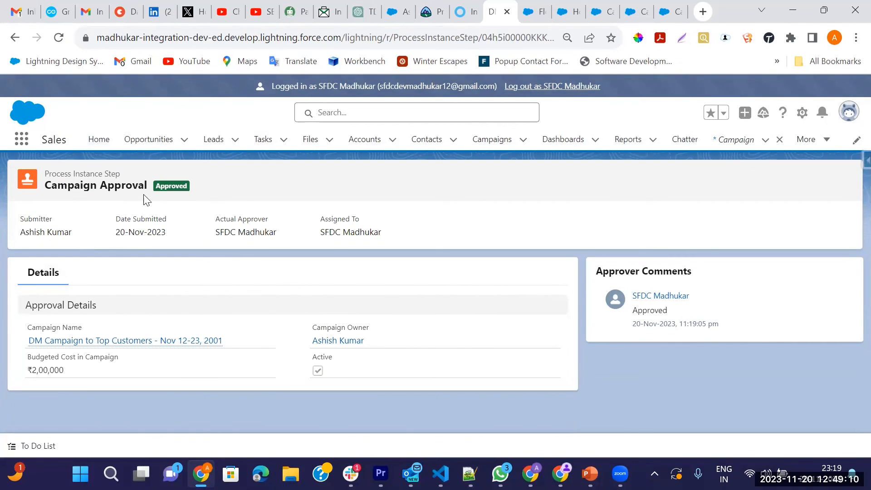
left_click_drag(158, 183, 225, 189)
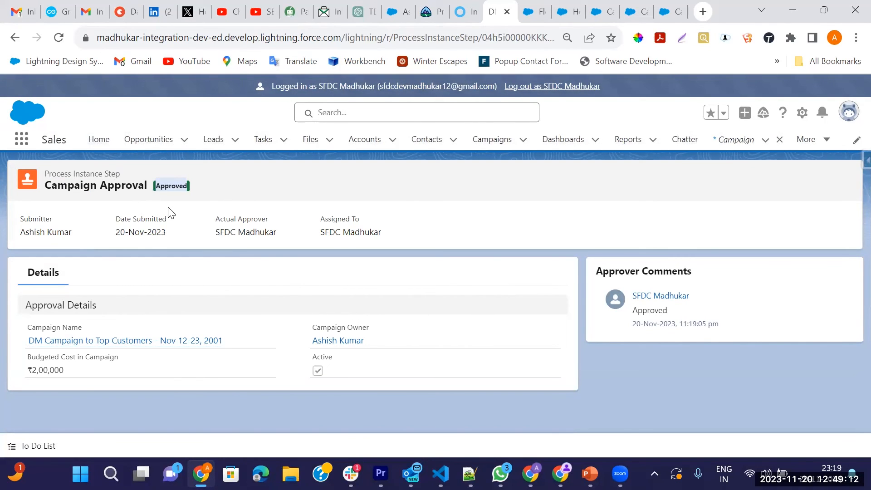
Step: Open the DM Campaign to Top Customers Details and point out the checked Budget Approved field
left_click(91, 346)
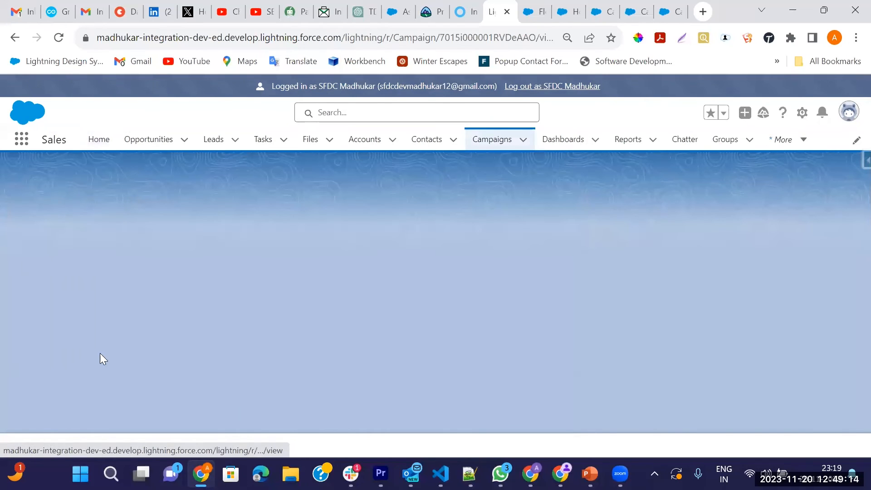
left_click(114, 283)
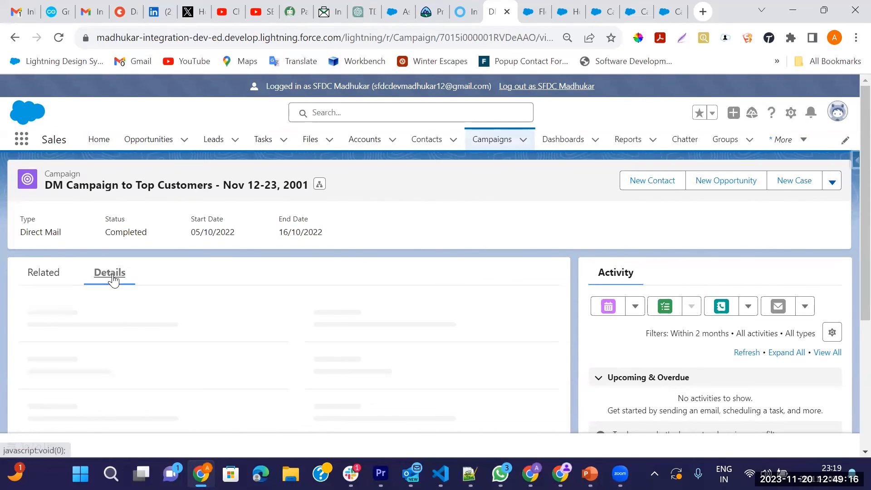
scroll(154, 326, "down", 3)
scroll(136, 333, "down", 3)
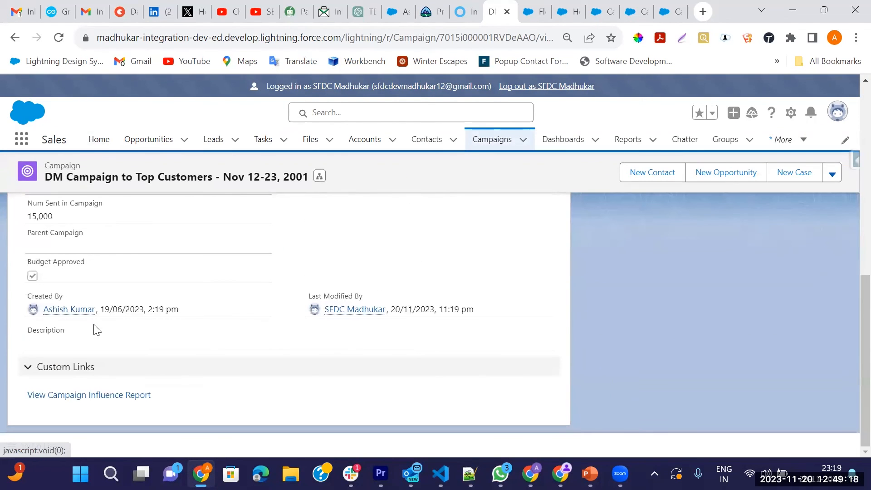
left_click_drag(28, 263, 89, 261)
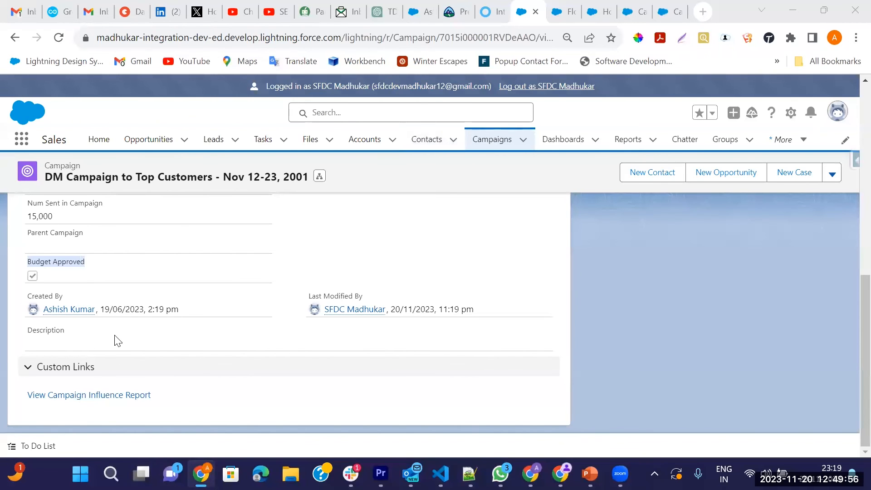
scroll(116, 340, "up", 15)
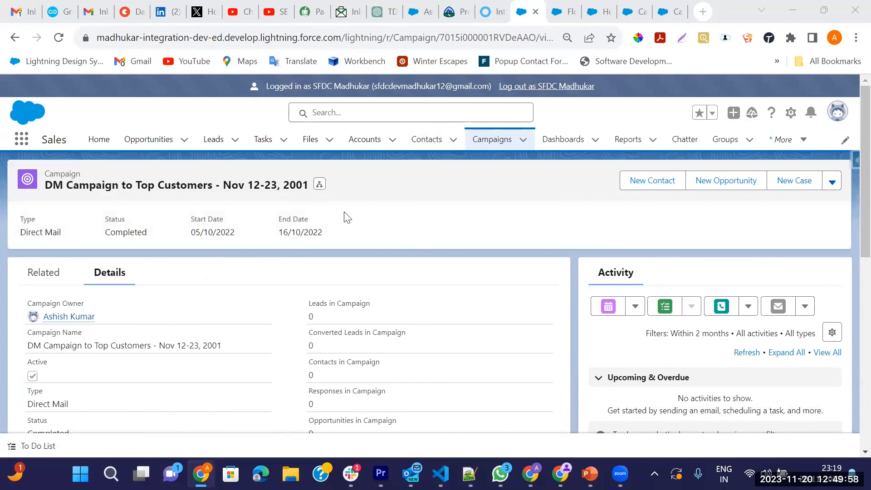
scroll(318, 195, "down", 3)
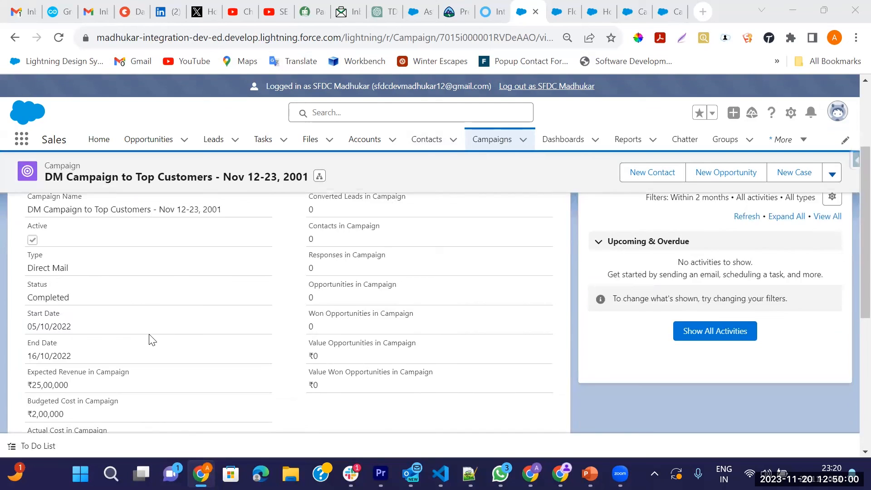
scroll(90, 334, "down", 6)
scroll(164, 238, "up", 3)
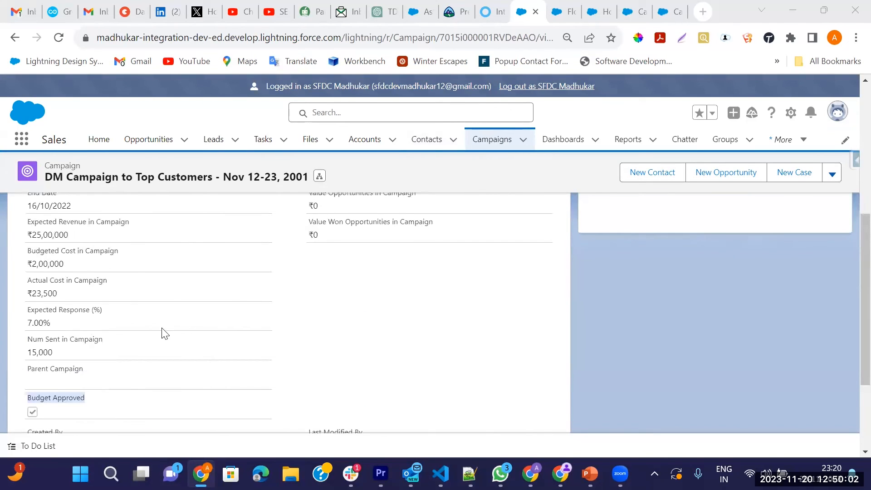
scroll(211, 346, "up", 6)
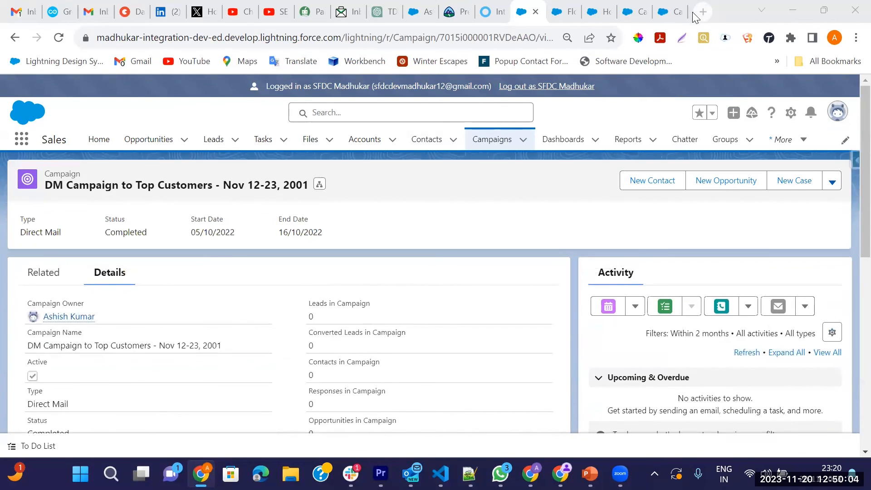
Step: In Flow Builder, glance at the approval action's input settings and close them
left_click(681, 12)
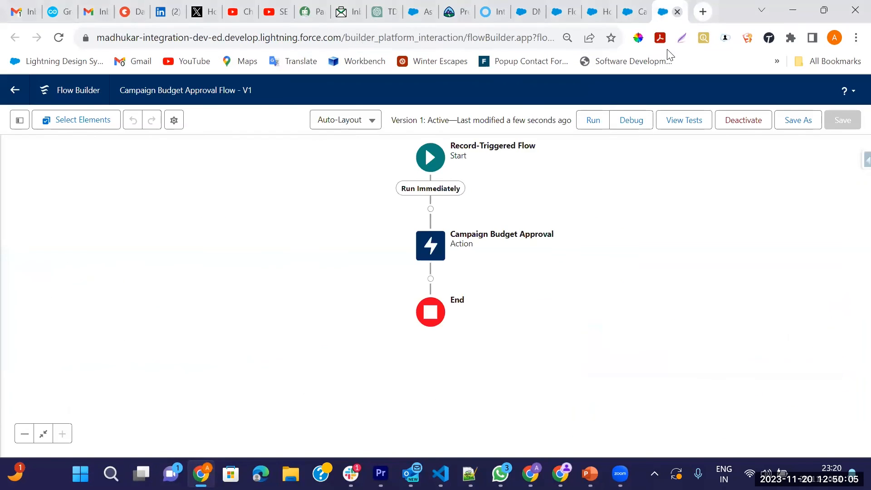
left_click(429, 250)
left_click(430, 387)
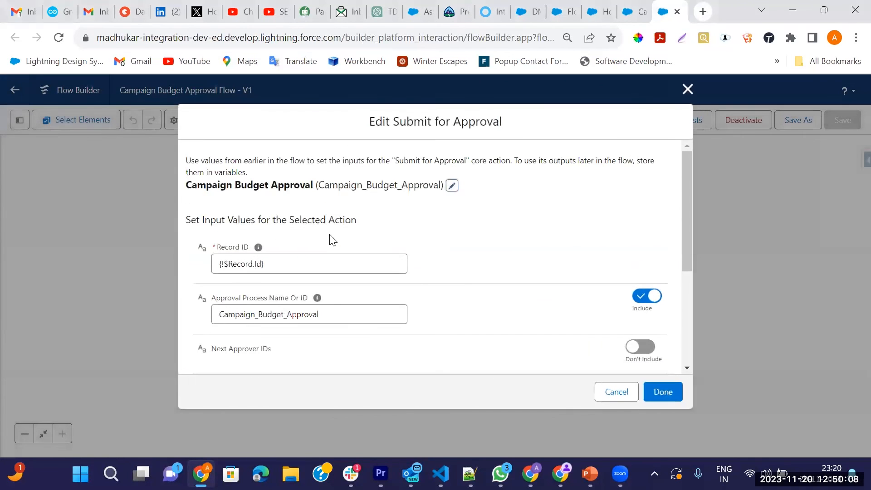
left_click(688, 91)
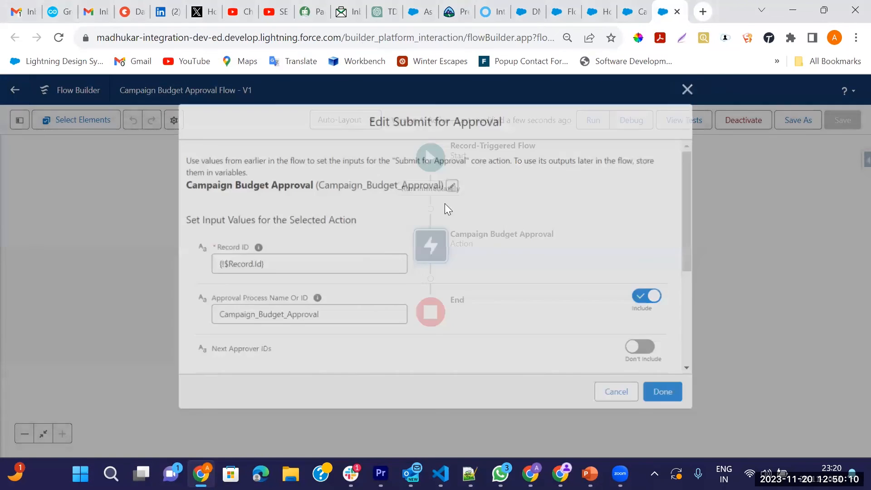
Step: Review the Start element's trigger and entry conditions, then close the panel
left_click(429, 164)
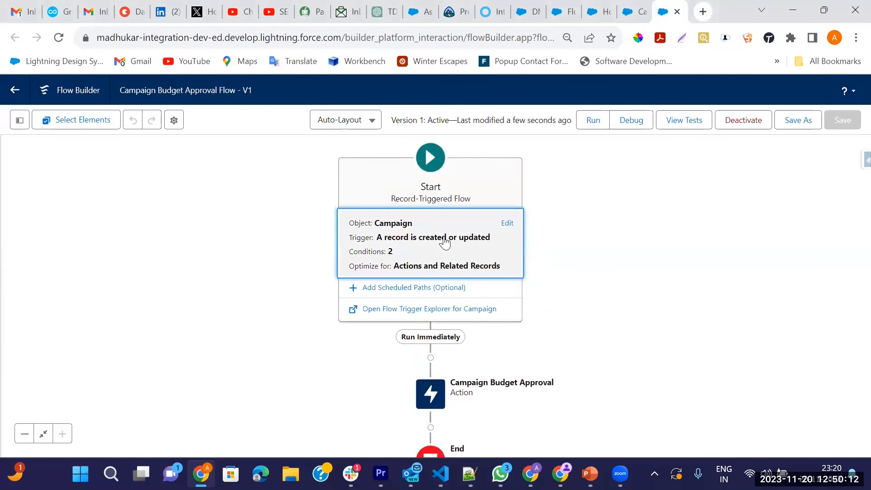
left_click(509, 223)
scroll(313, 308, "down", 2)
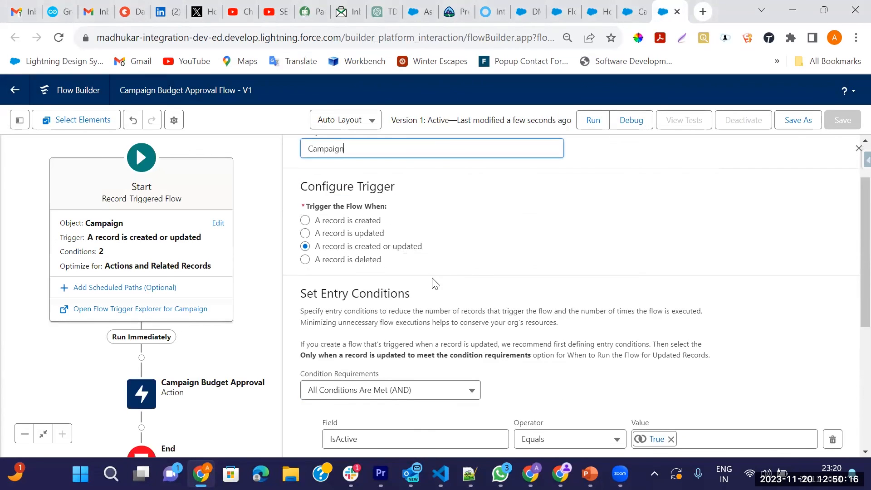
scroll(436, 284, "down", 3)
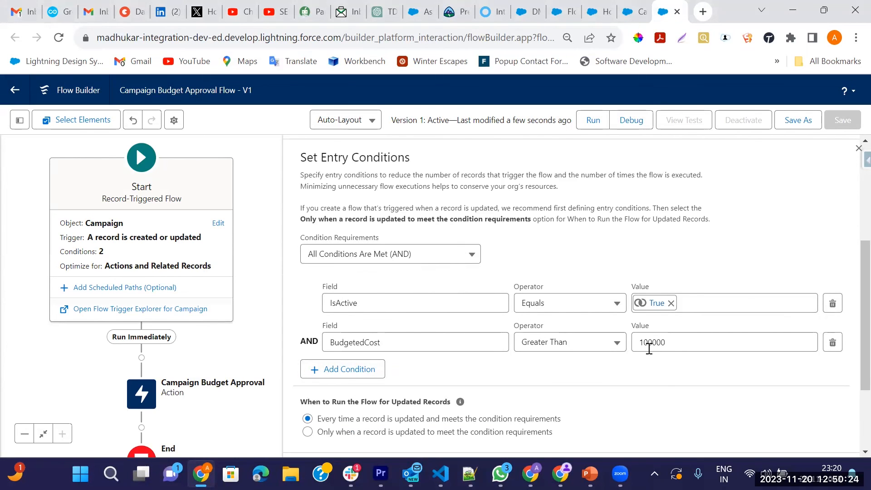
scroll(715, 341, "down", 3)
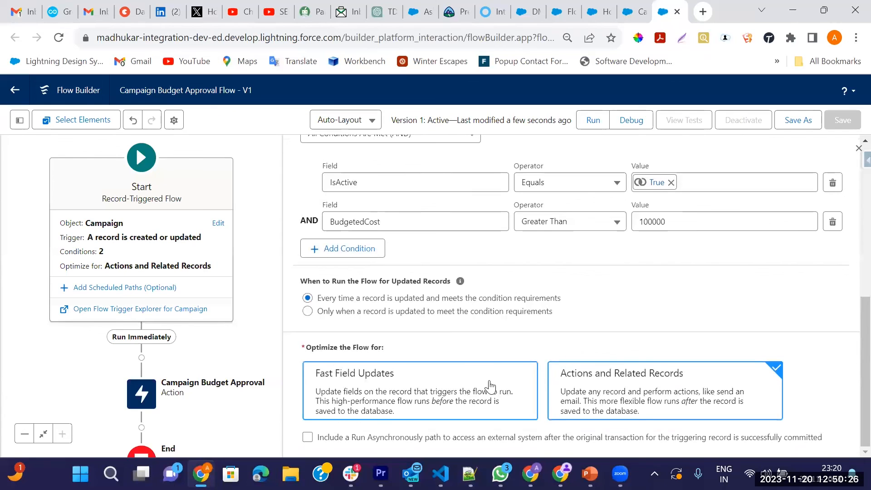
scroll(797, 165, "up", 5)
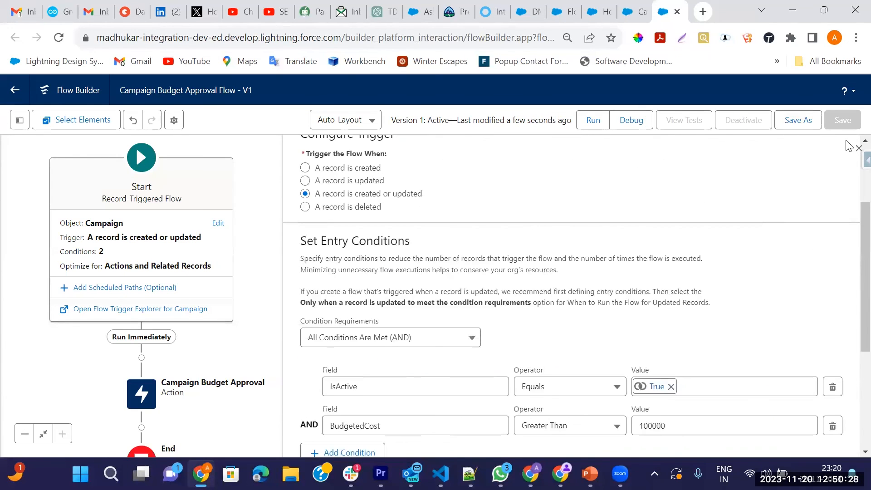
left_click(859, 148)
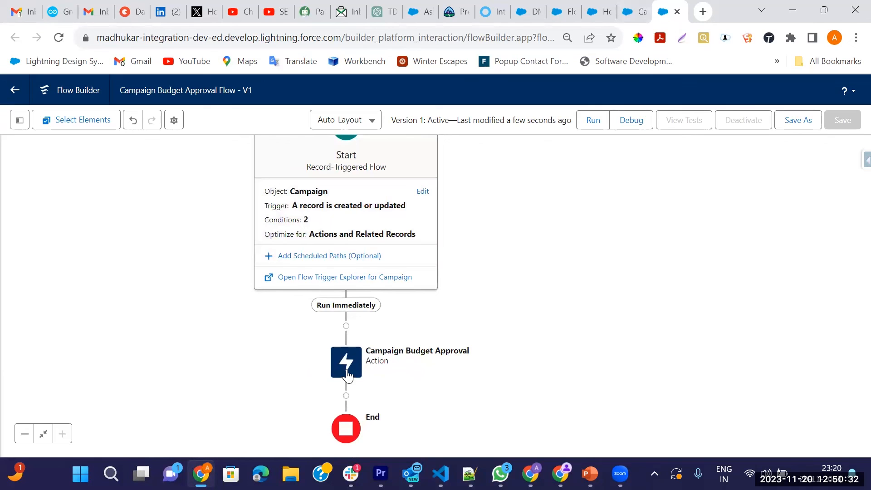
Step: Review the Campaign Budget Approval action targeting Campaign_Budget_Approval, then cancel unchanged
double_click(348, 375)
left_click_drag(345, 320, 204, 325)
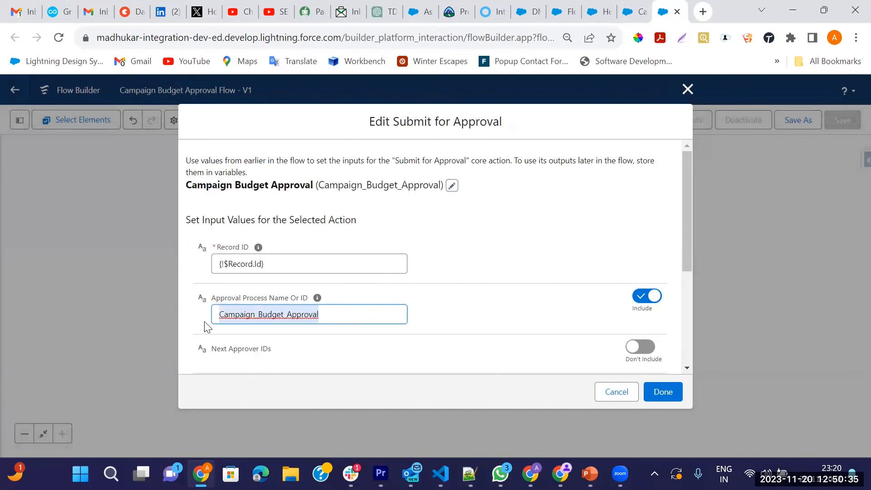
left_click(479, 252)
scroll(540, 289, "down", 3)
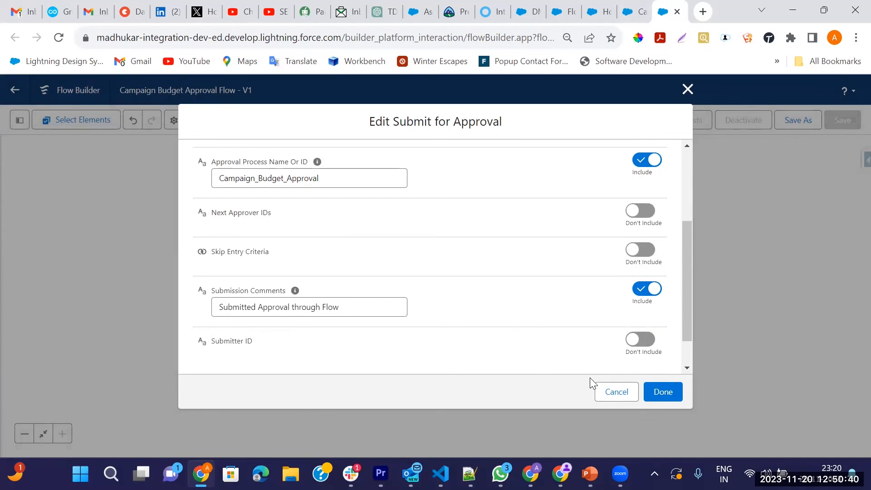
left_click(608, 393)
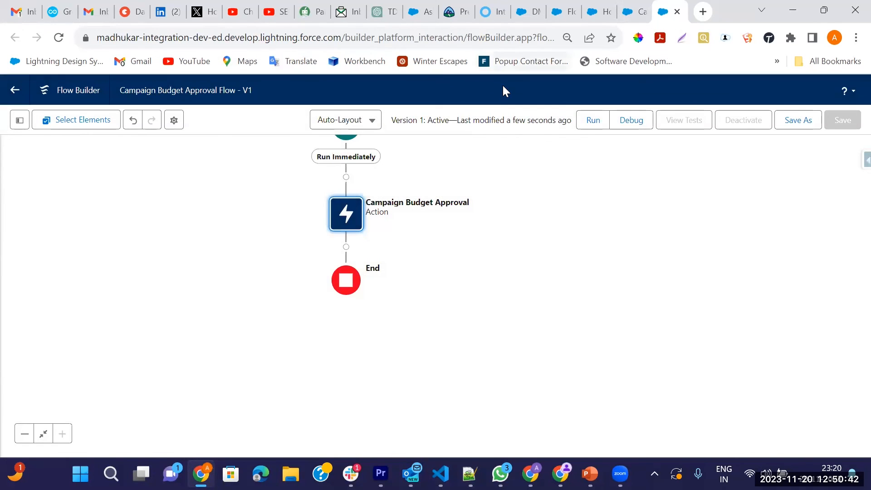
Step: View the campaign's Approval Request Submitted history entry, then return to its Details
left_click(529, 12)
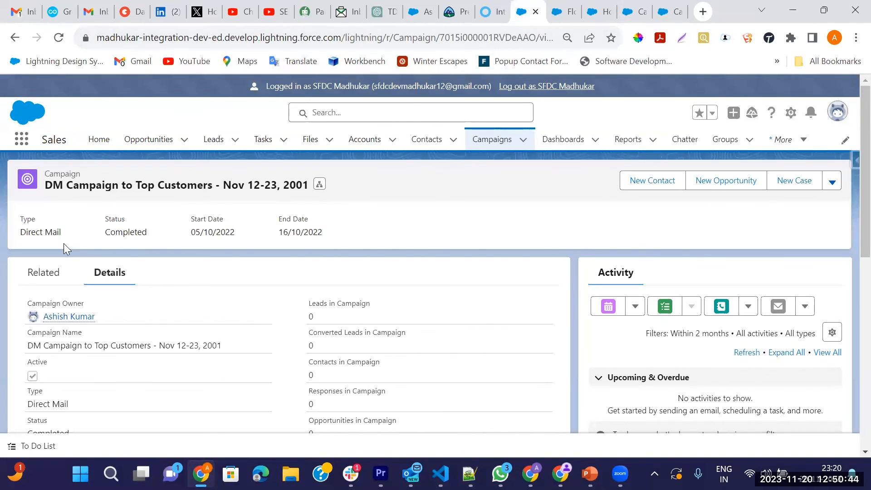
left_click(43, 272)
scroll(263, 345, "down", 3)
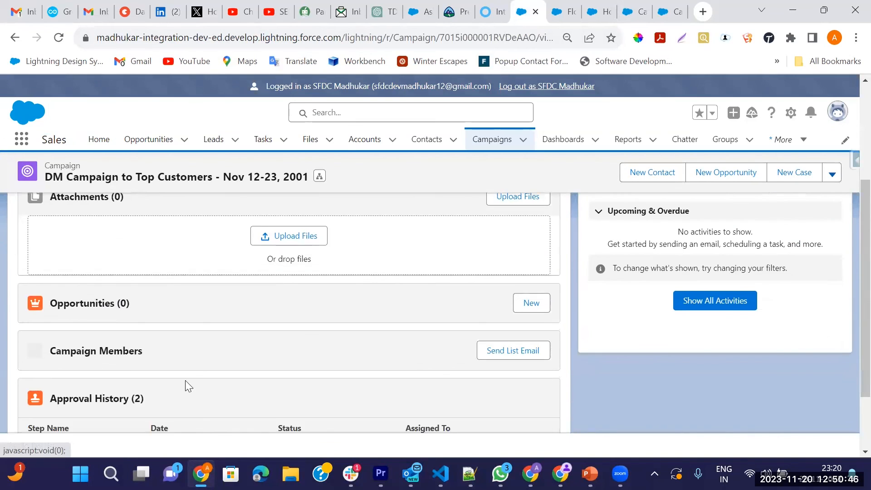
scroll(185, 381, "down", 2)
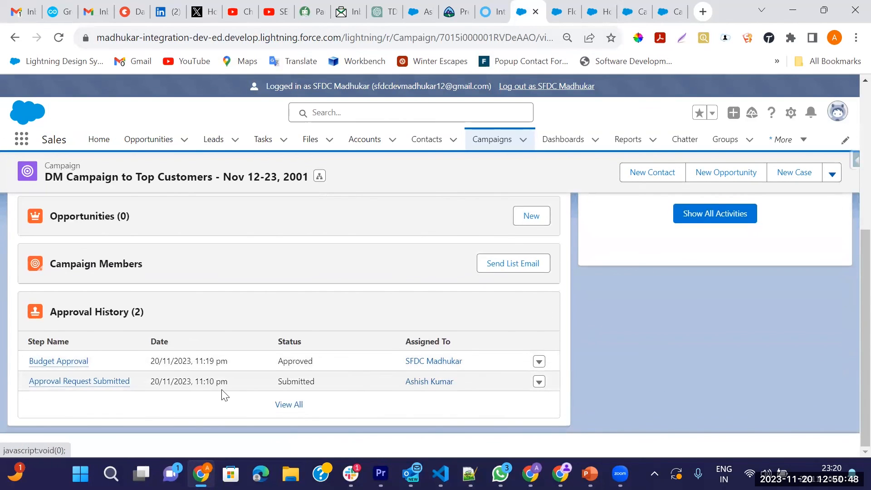
left_click(77, 383)
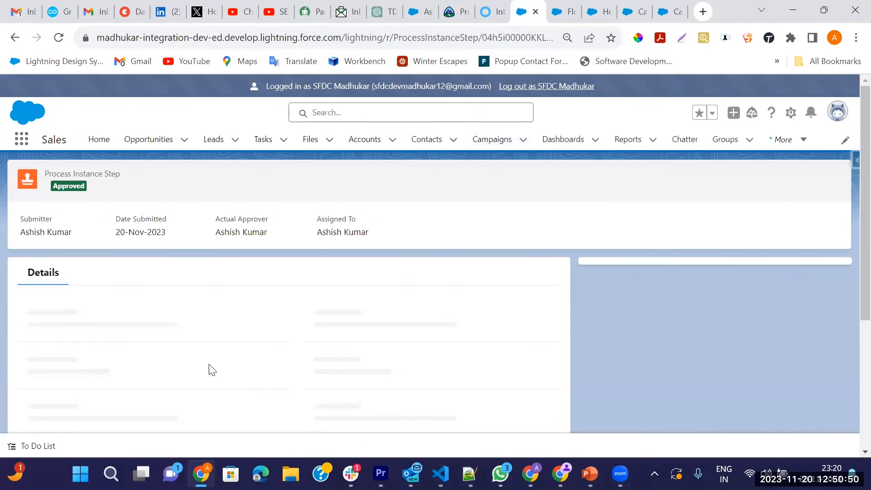
mouse_move(199, 347)
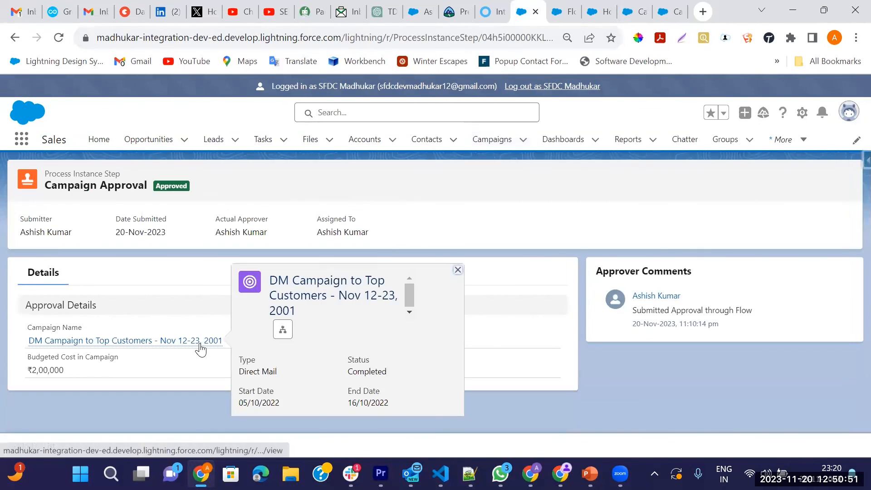
left_click(458, 271)
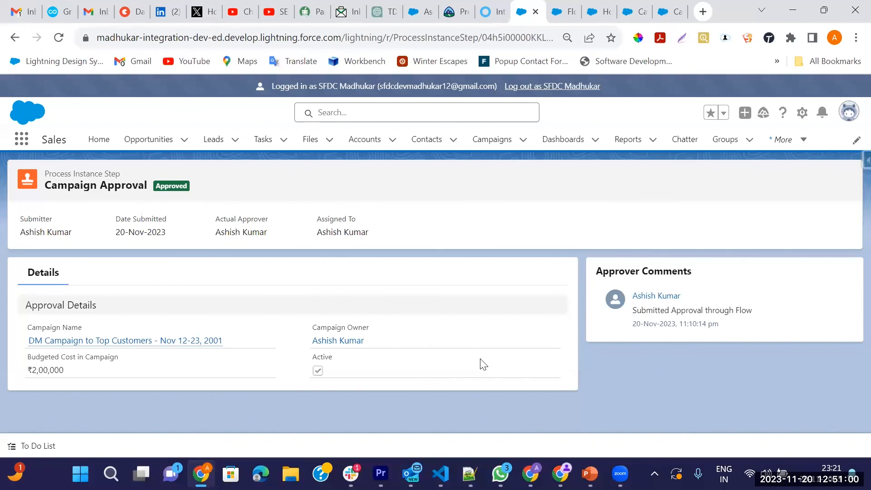
left_click(15, 37)
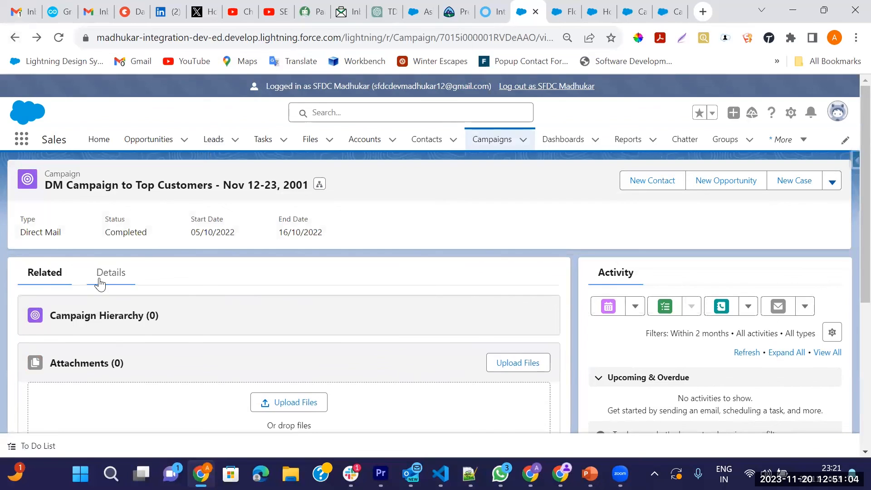
left_click(100, 284)
Step: Recheck the action's approval process name in the flow, then view the failed flow interviews list
left_click(666, 12)
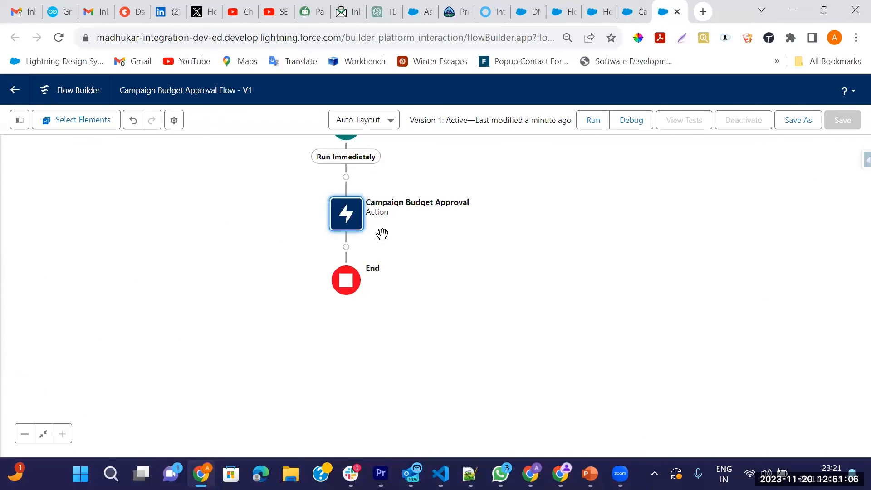
double_click(355, 222)
left_click_drag(339, 315, 218, 317)
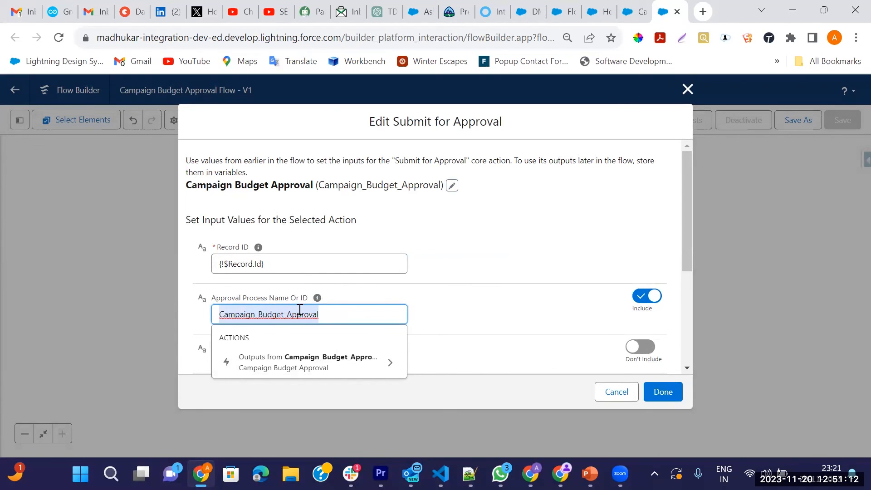
left_click(688, 89)
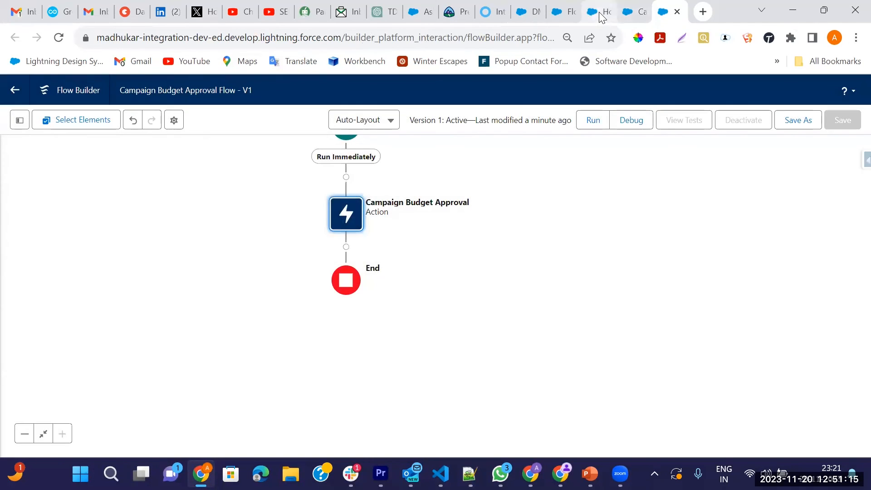
left_click(597, 14)
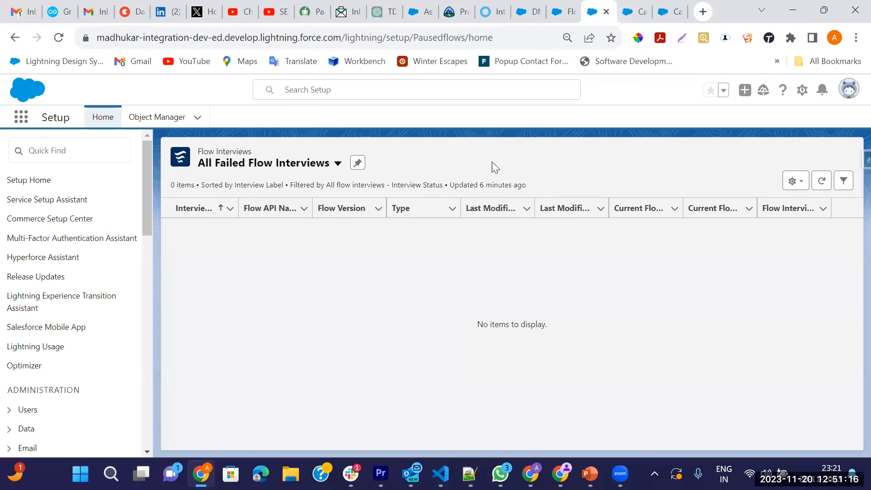
Step: Find 'Approval' in Setup Quick Find and open the Approval Processes page
left_click(574, 14)
left_click(620, 15)
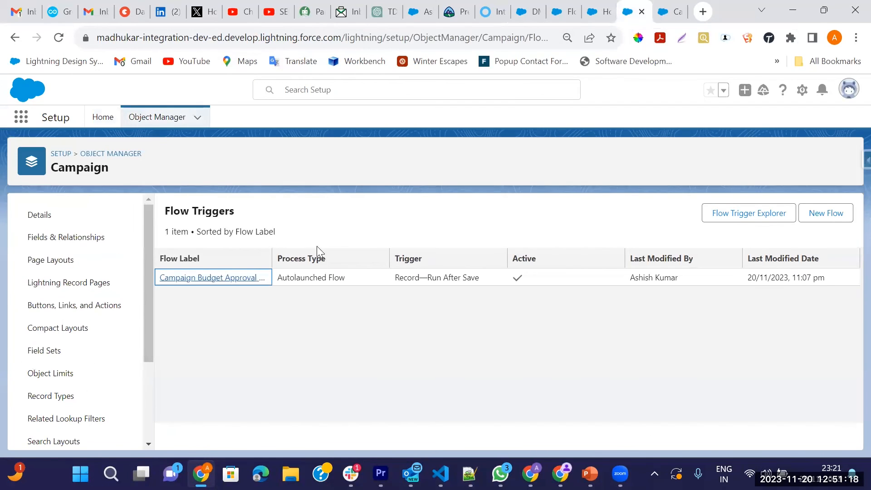
left_click(103, 118)
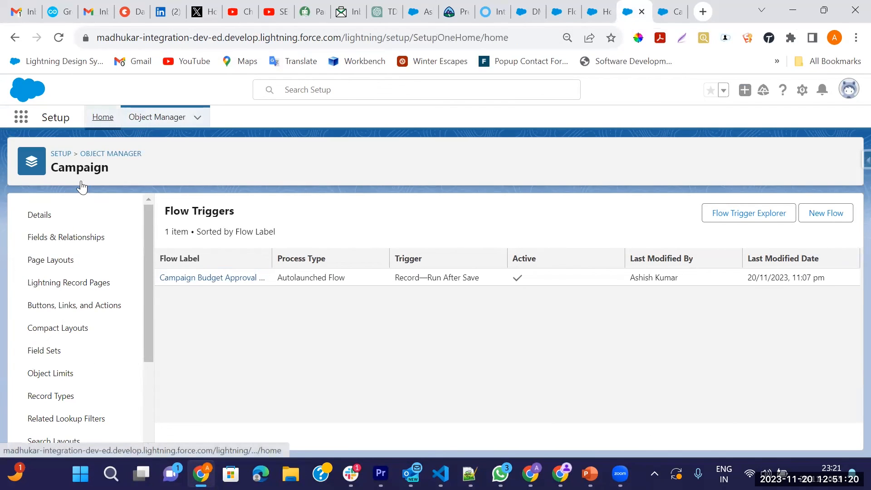
type("A")
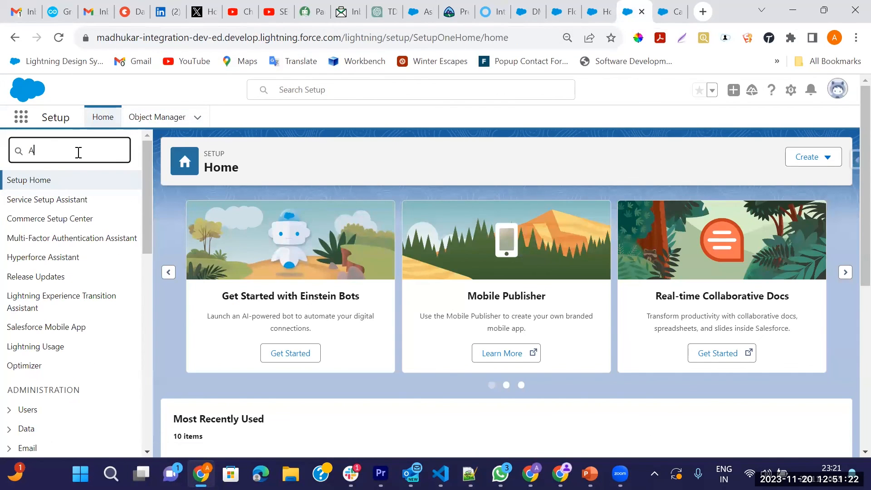
type("ppv")
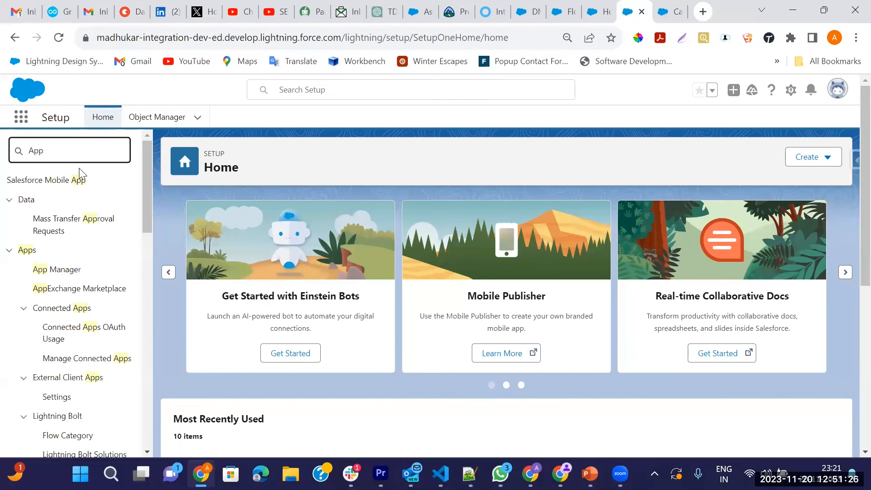
key("BackSpace")
type("r")
key("BackSpace")
type("prova")
left_click(83, 236)
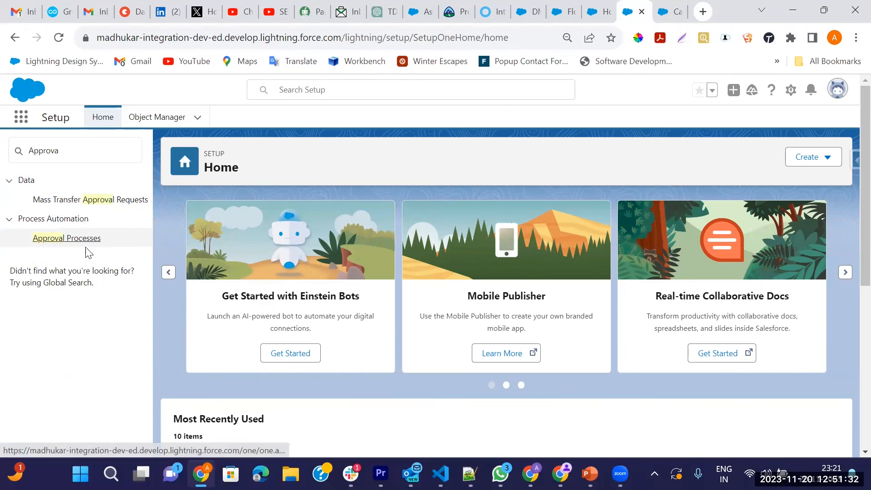
left_click(75, 243)
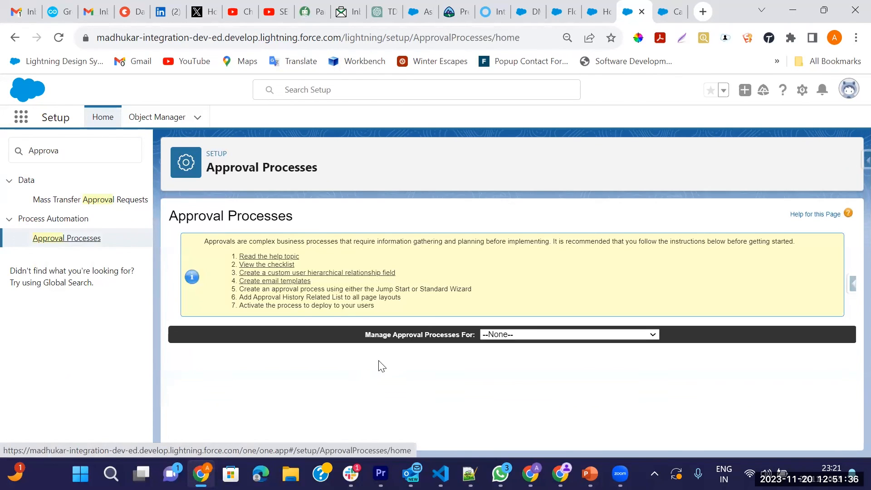
Step: Review the Campaign object's Campaign Budget Approval process, then show the flow's Start element
left_click(515, 338)
key("c")
key("Return")
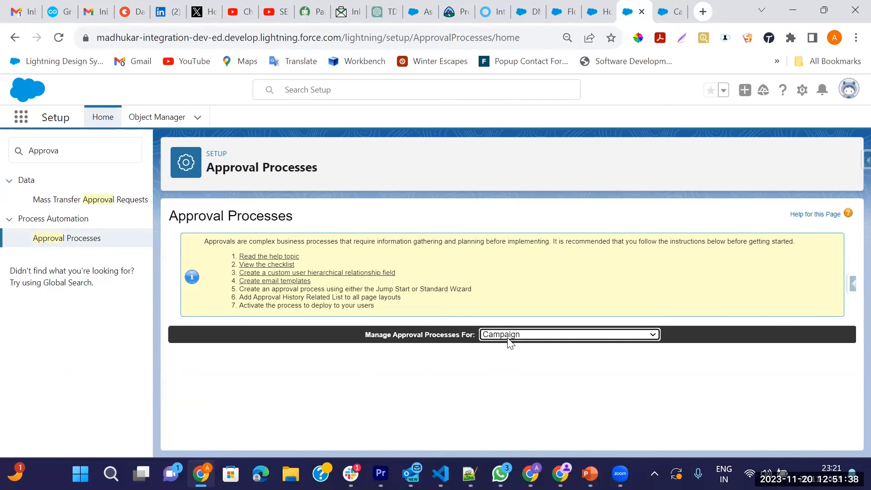
left_click(290, 394)
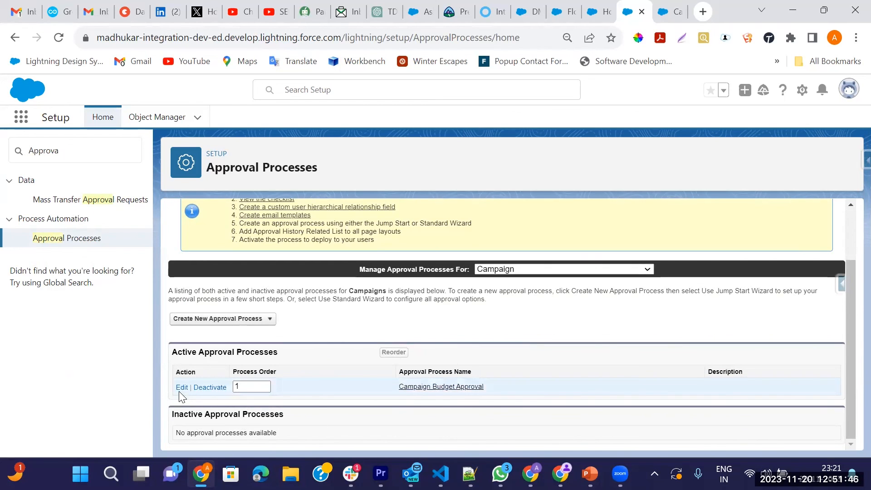
left_click(448, 389)
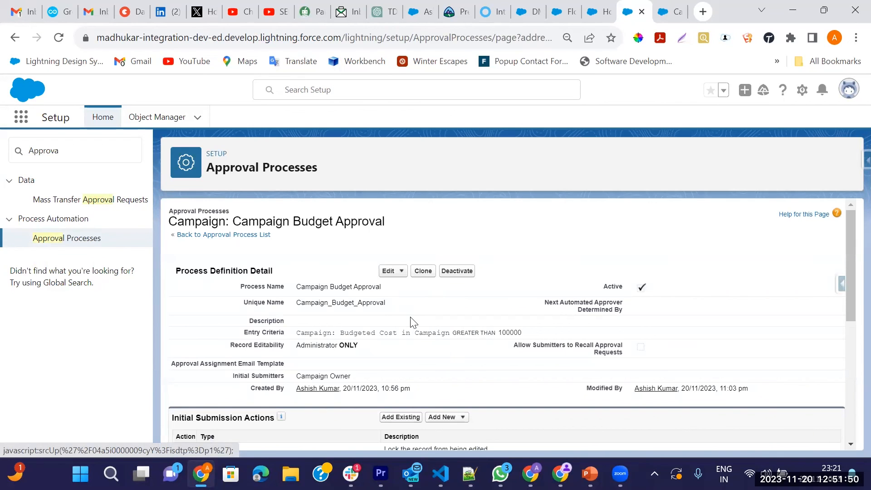
scroll(461, 380, "down", 6)
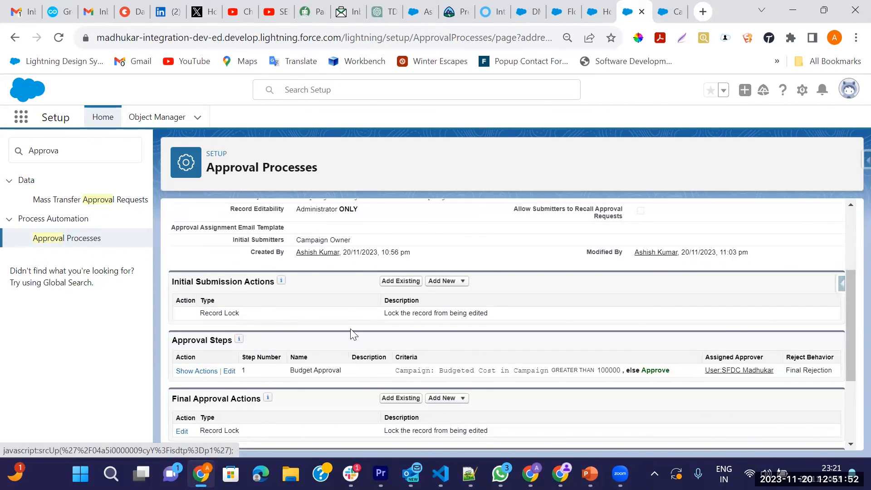
scroll(274, 369, "up", 6)
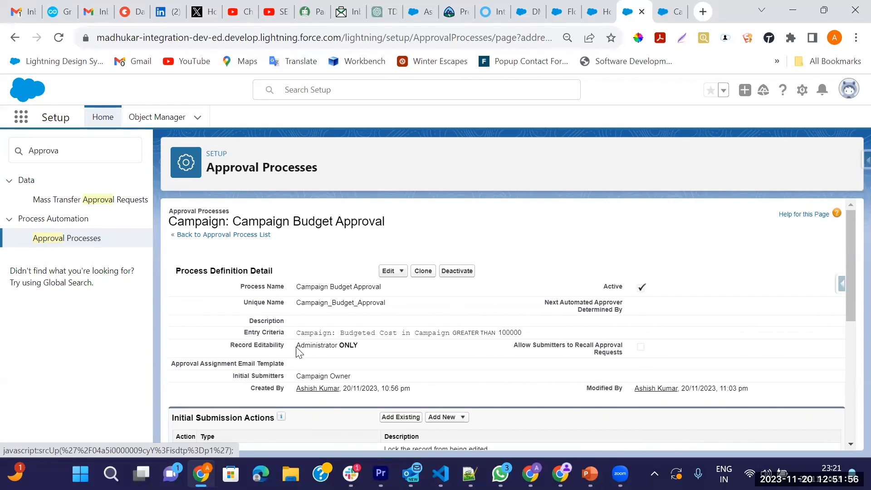
left_click(671, 12)
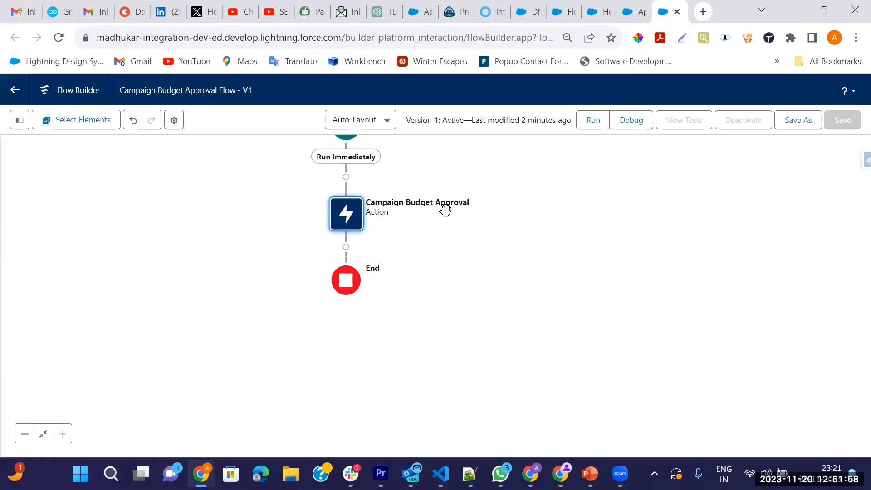
left_click_drag(517, 177, 500, 242)
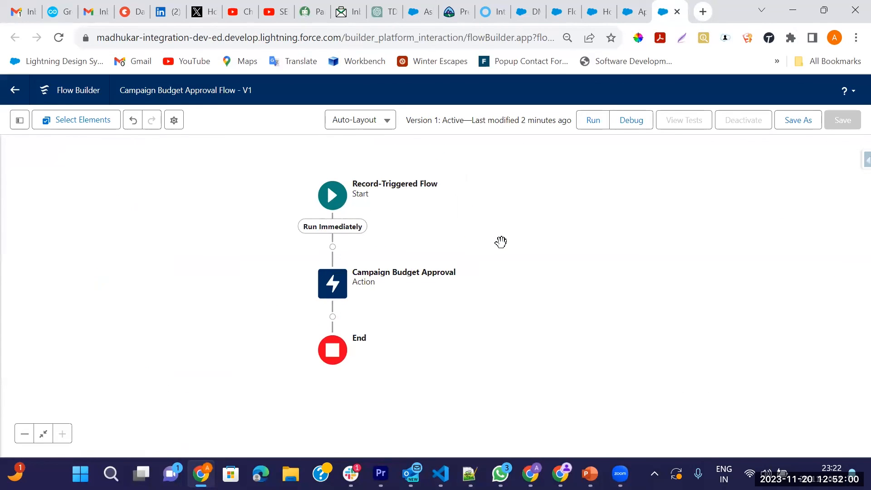